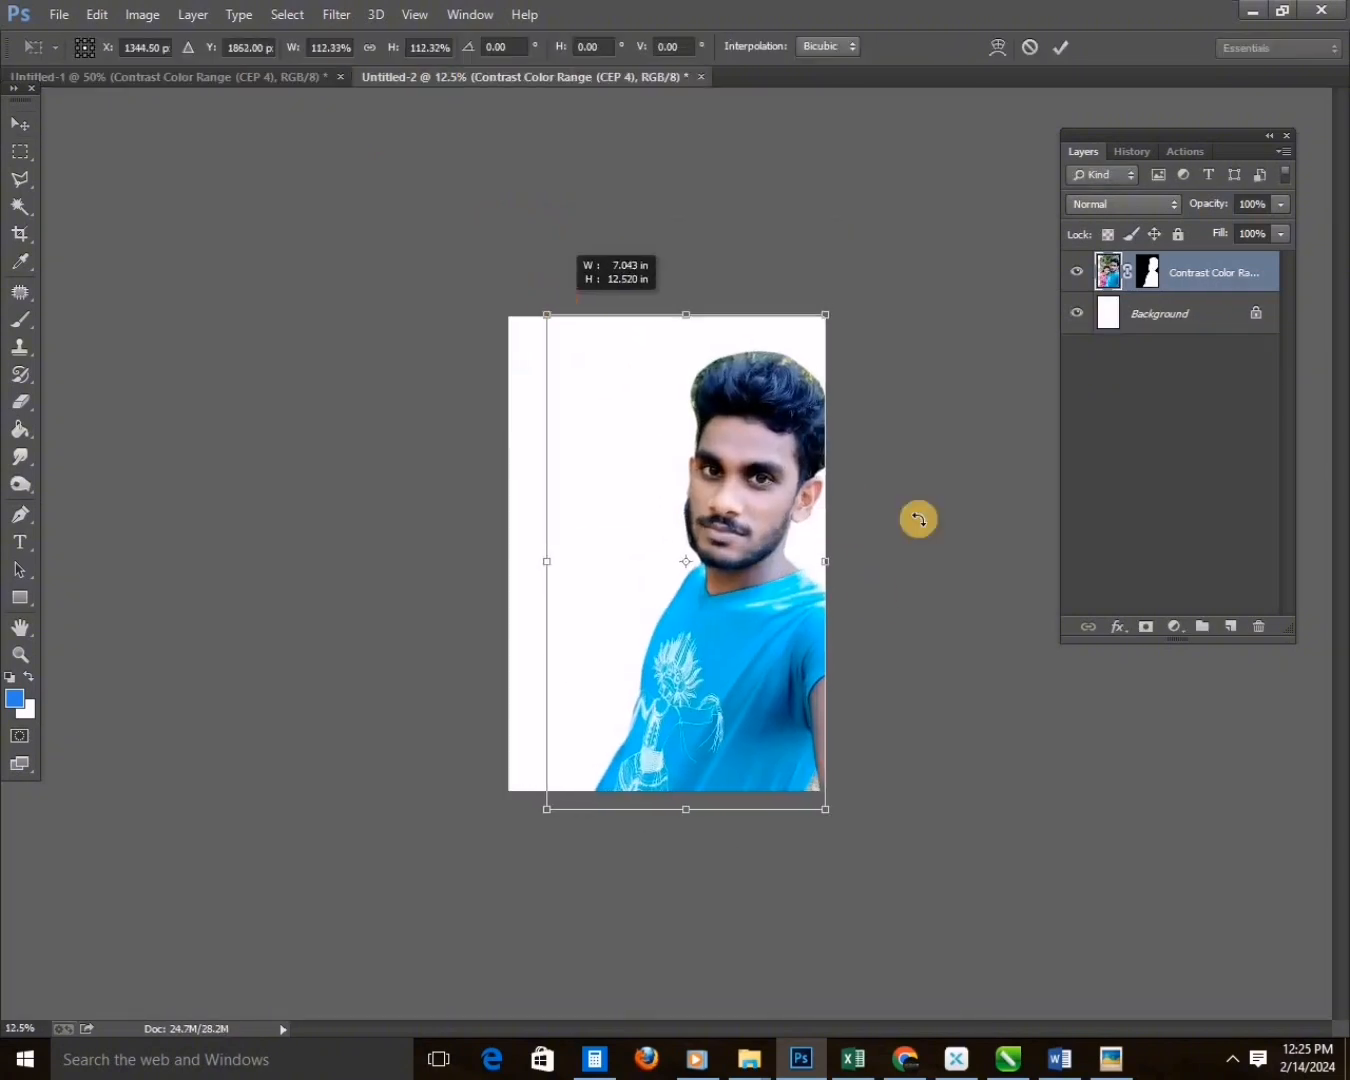
Scale the masked man cutout with Free Transform and reposition it against the right edge of the portrait page.
key("Return")
left_click_drag(768, 685, 771, 680)
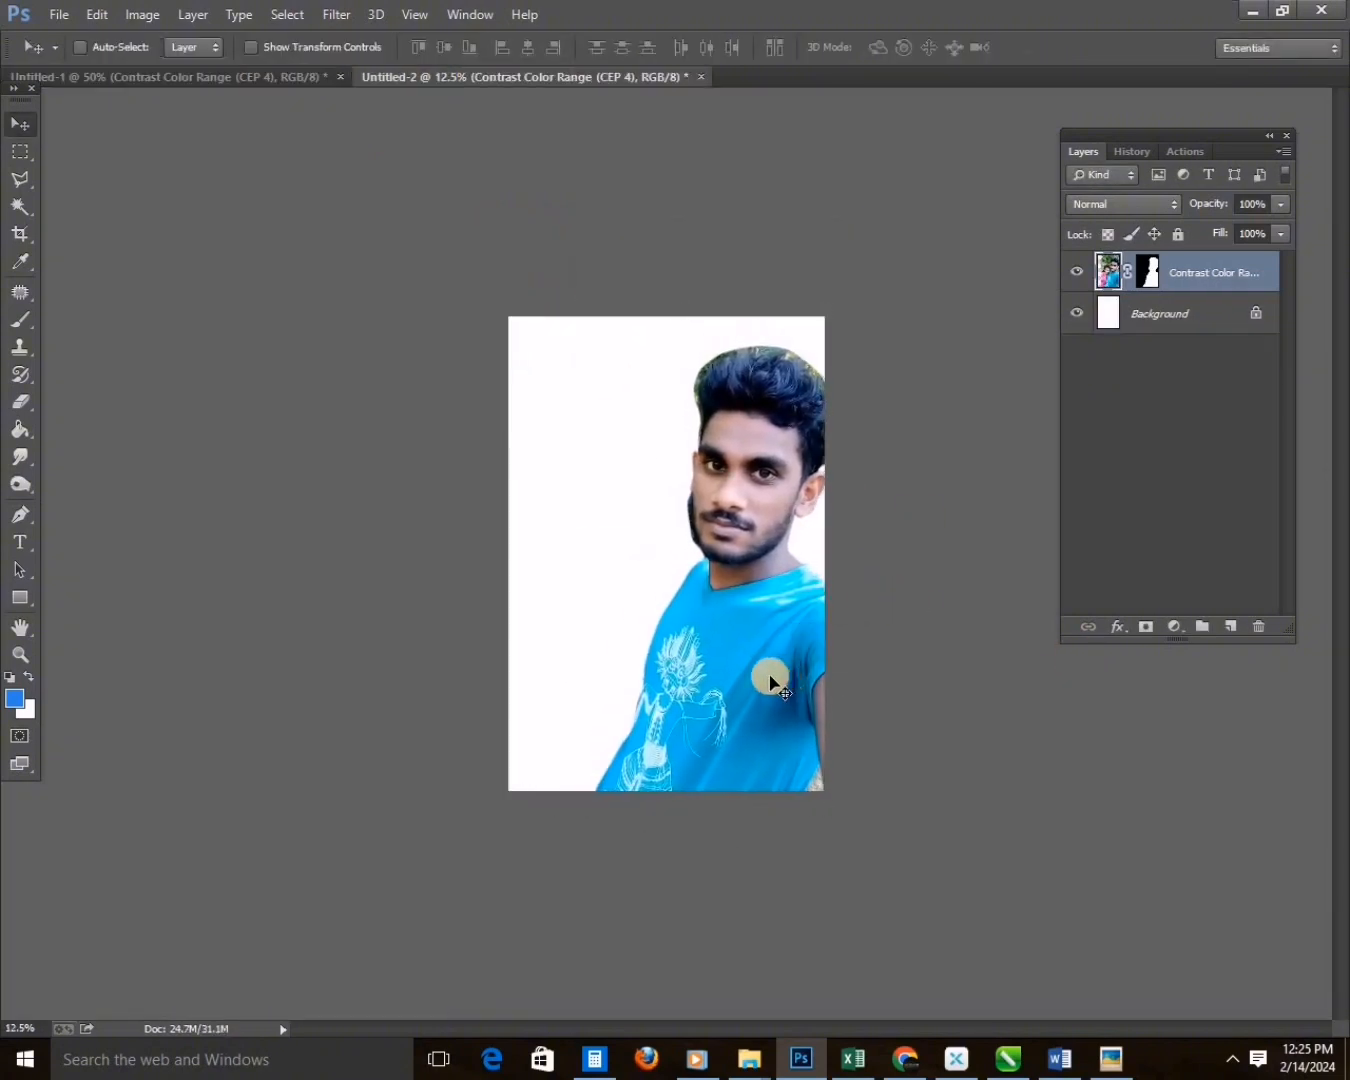
key("ctrl+plus")
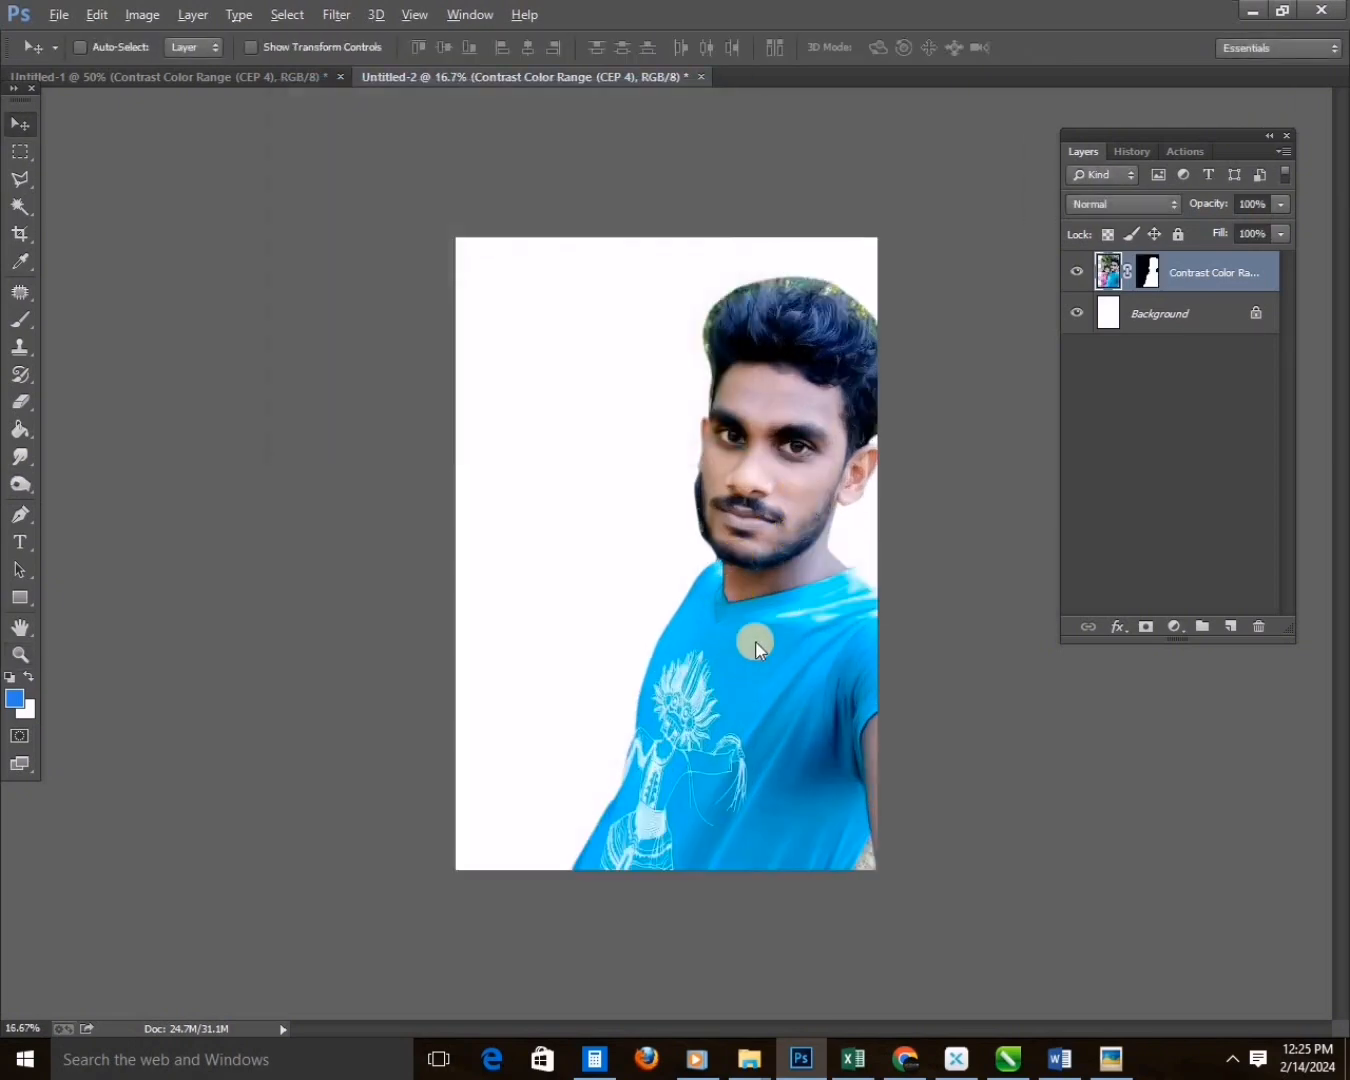
key("ctrl+t")
left_click_drag(517, 226, 525, 240)
key("Return")
key("ctrl+t")
left_click_drag(1030, 881, 1040, 872)
key("Return")
mouse_move(806, 723)
left_mouse_down()
mouse_move(779, 720)
mouse_move(807, 718)
left_mouse_up()
Erase the dark fringe along the man's cheek and jaw with the Eraser at size 30 and 50% opacity.
key("z")
left_click_drag(636, 678, 832, 320)
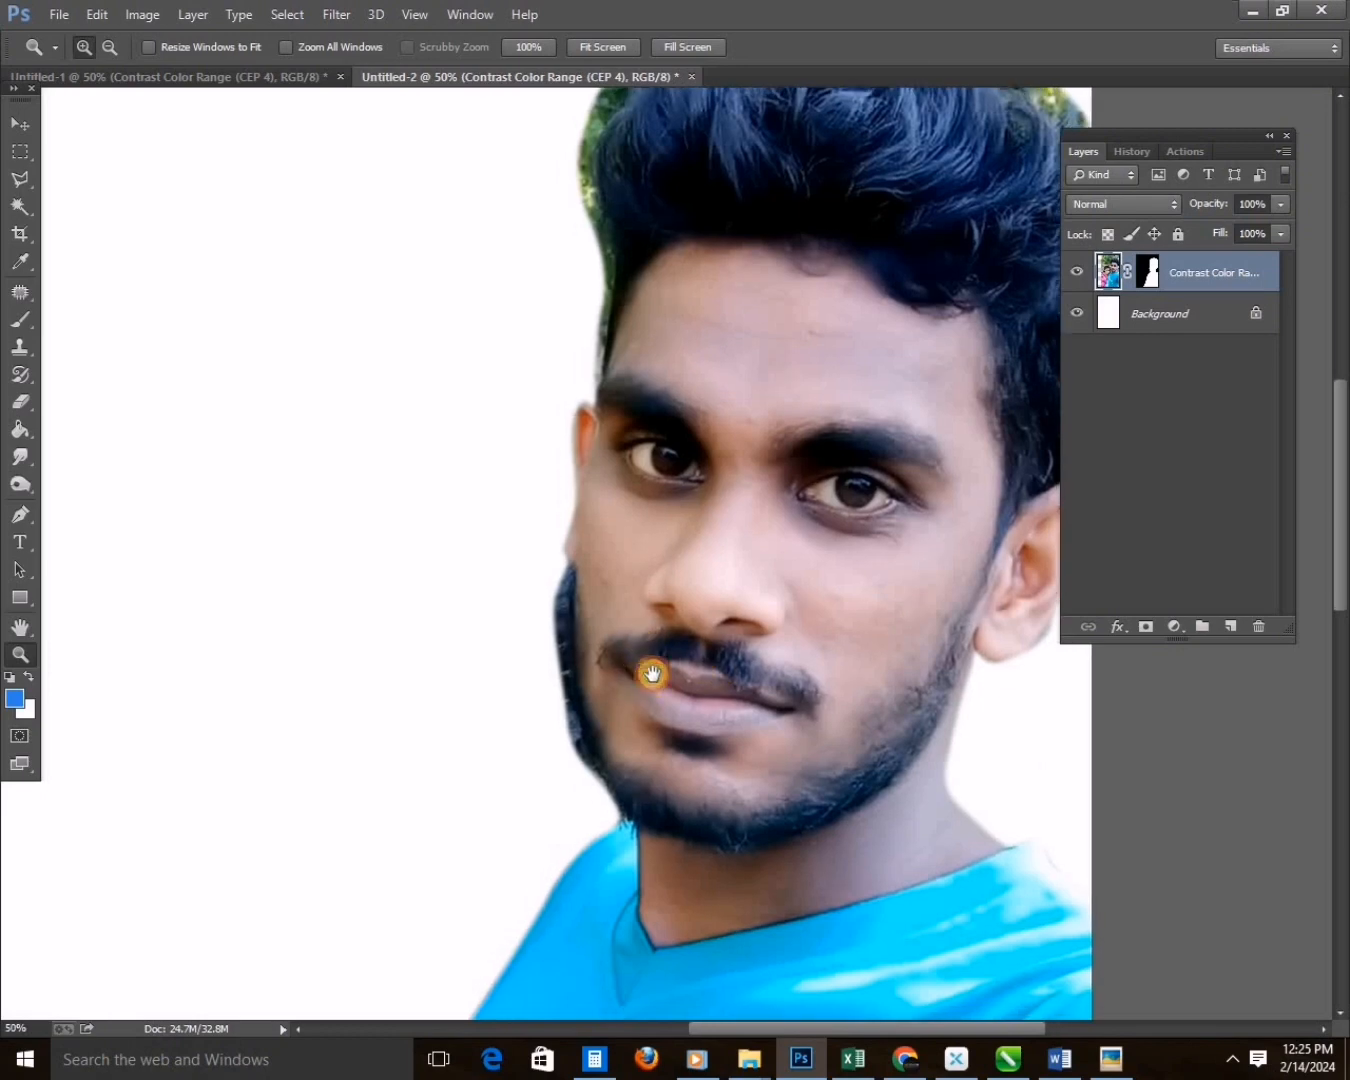
scroll(619, 675, "down", 1)
key("e")
key("ctrl+plus")
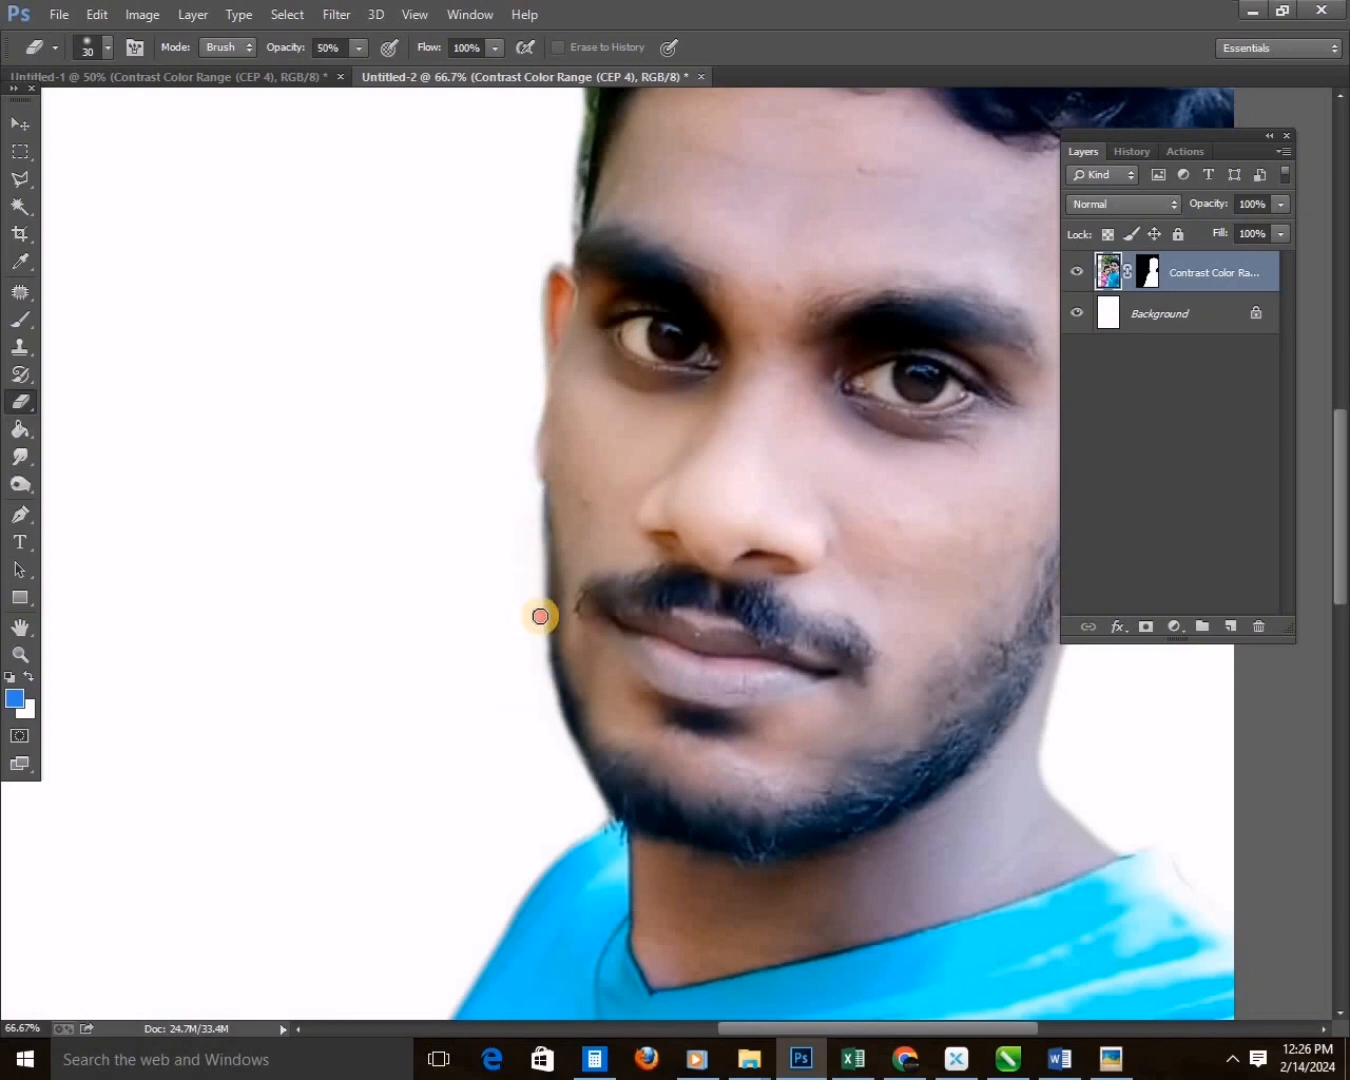
Enlarge the Eraser to 50 and fade the leftover green background above the man's hair.
scroll(566, 742, "down", 2)
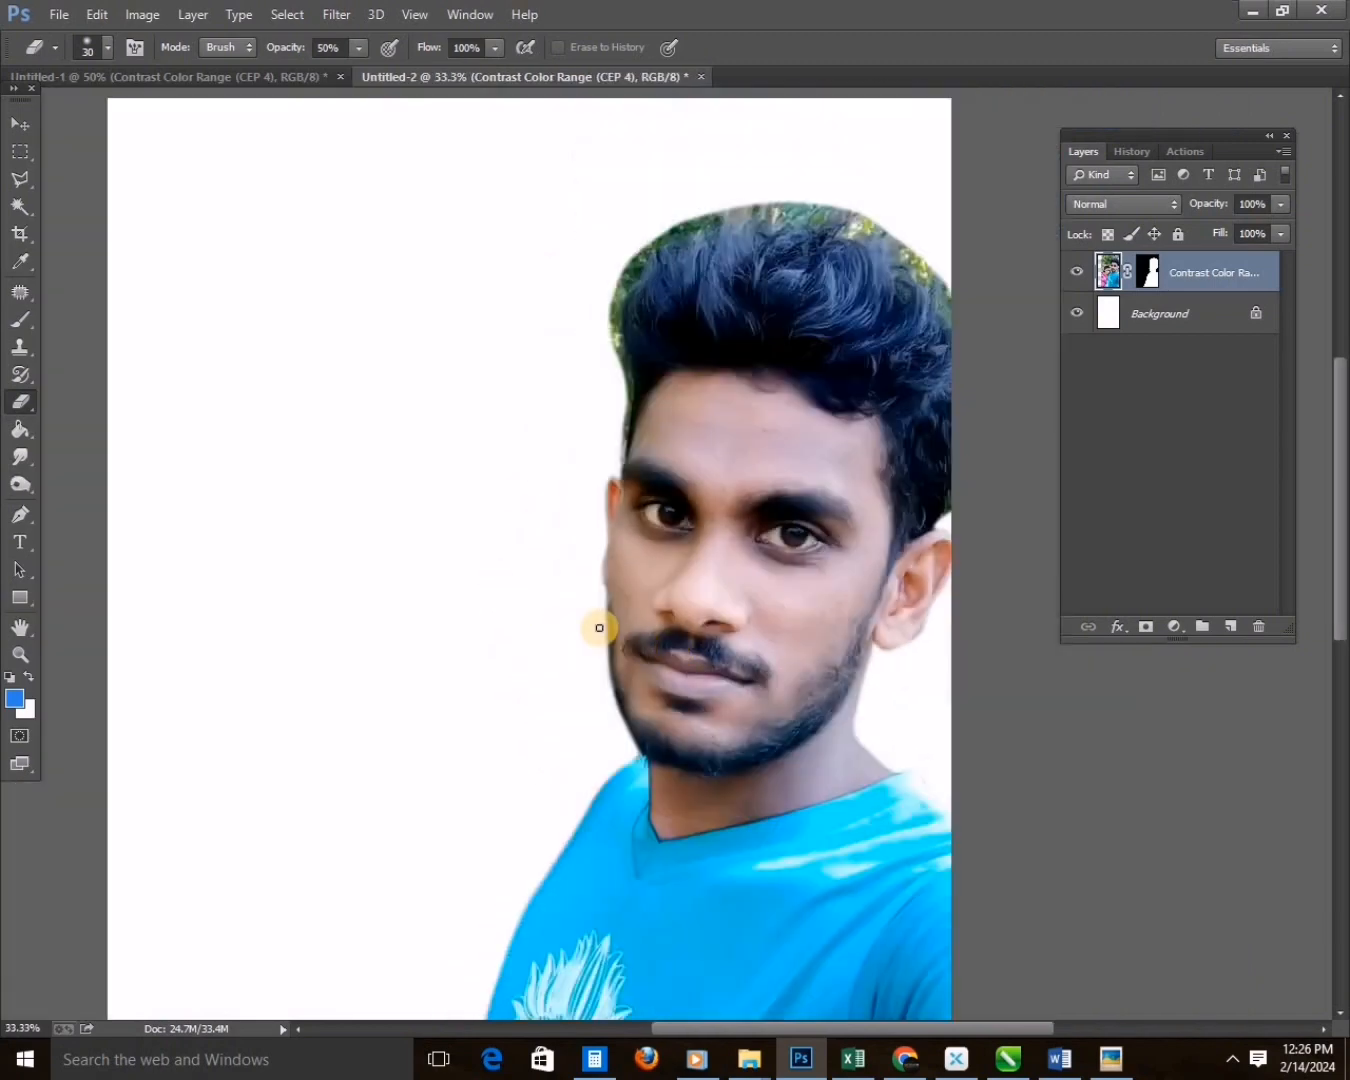
scroll(460, 471, "up", 2)
left_click_drag(443, 461, 93, 592)
key("bracketright")
key("bracketright")
key("bracketright")
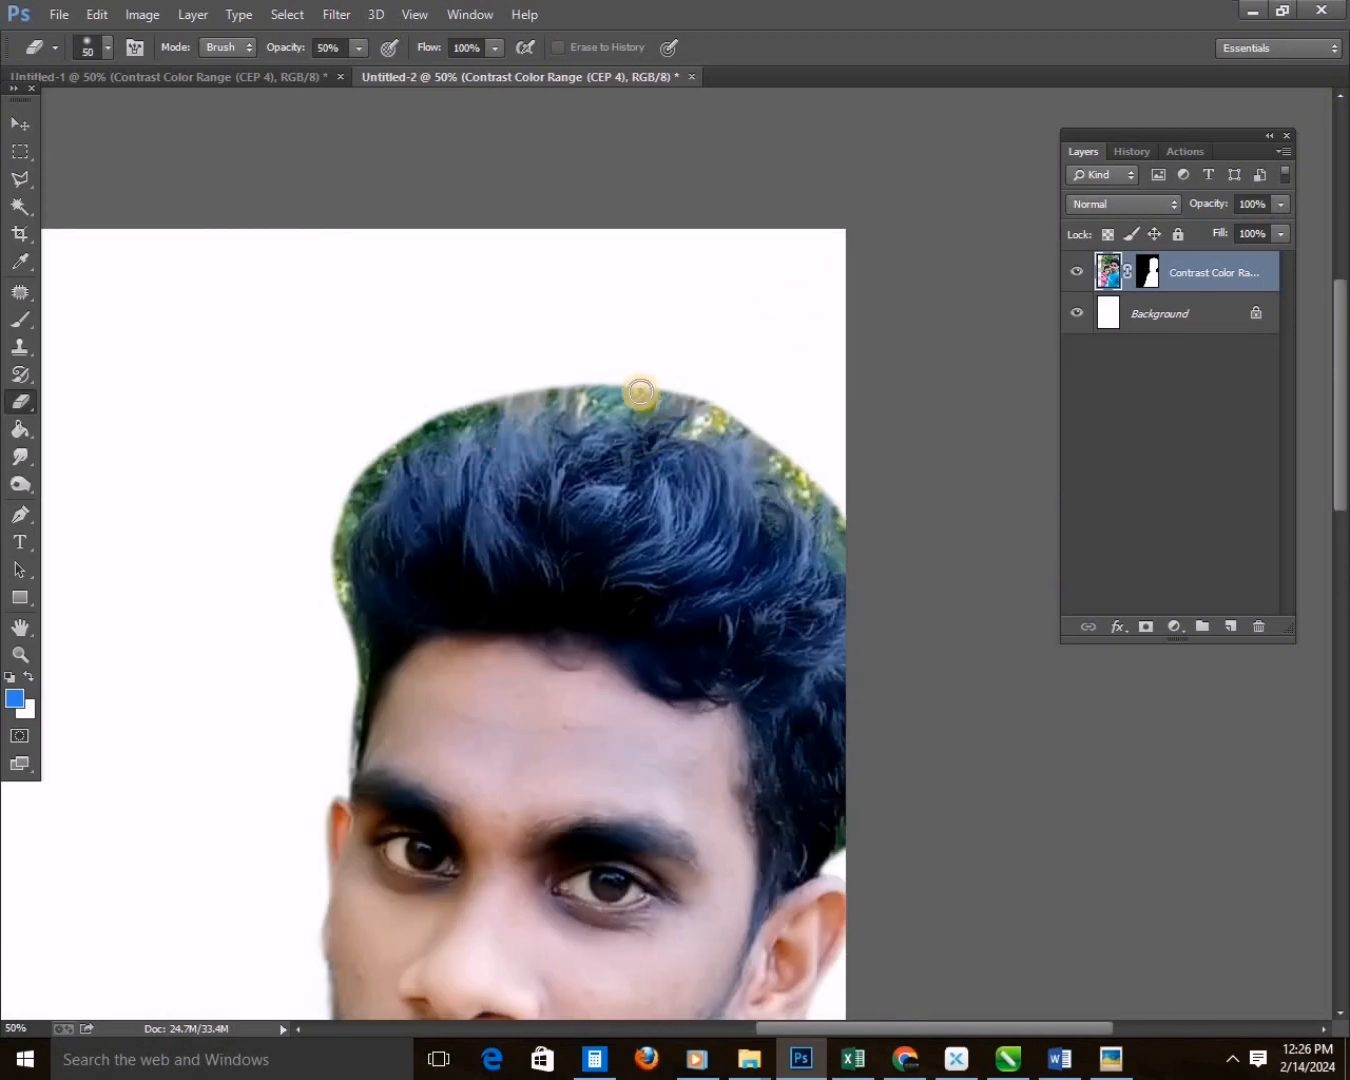
Refine the layer mask around the man's hair by brushing over the green edge with the Refine Radius tool.
key("alt+ctrl+r")
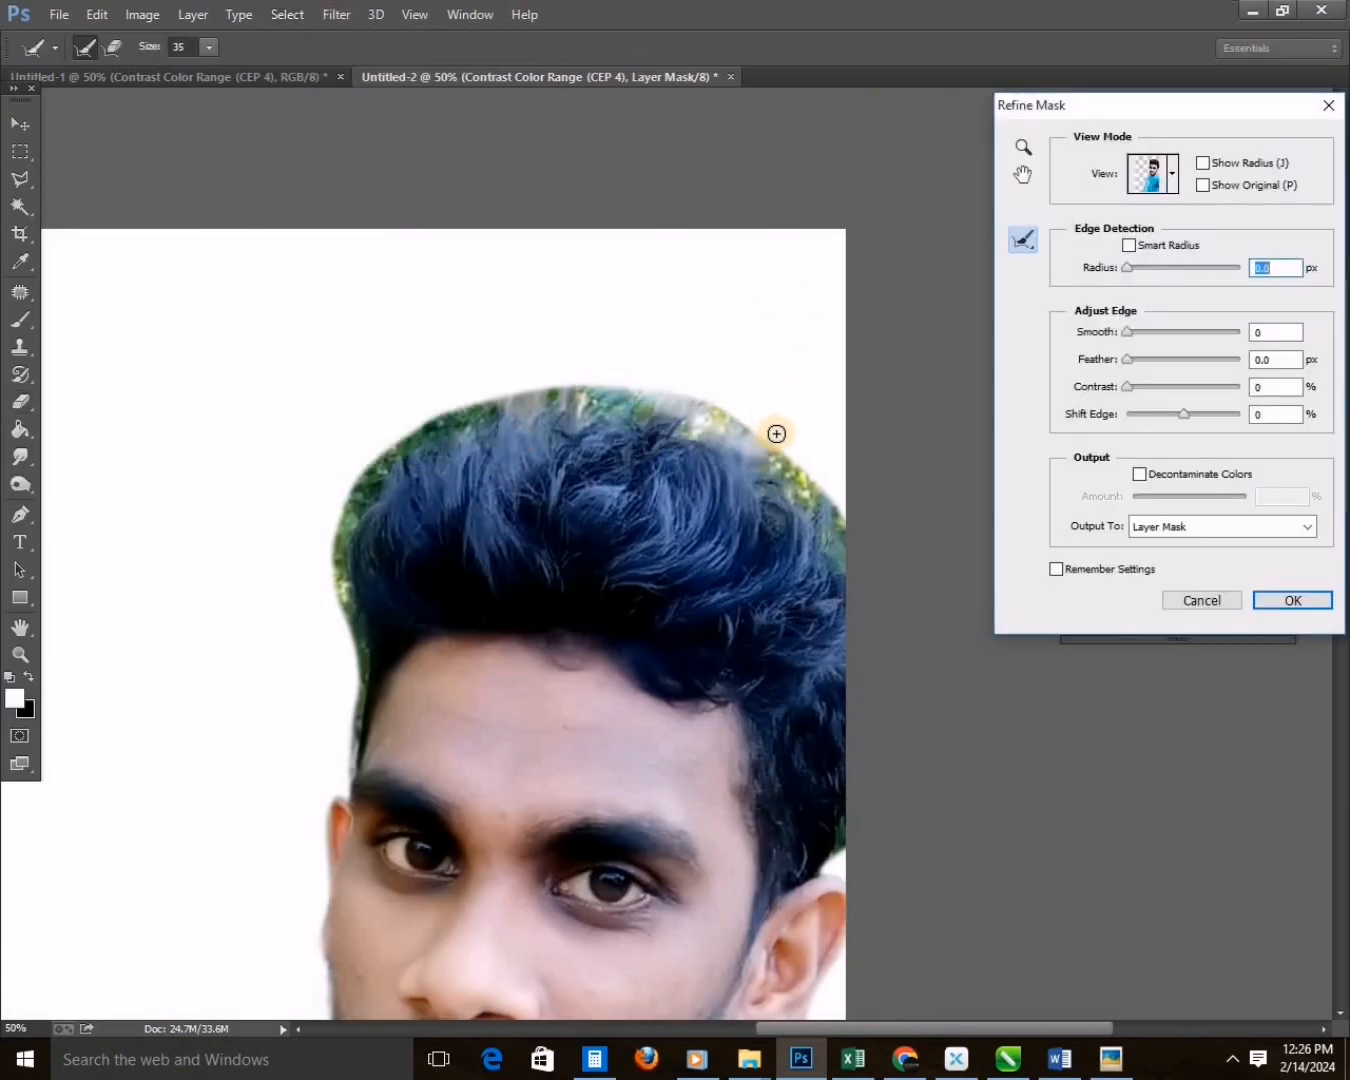
mouse_move(728, 392)
left_mouse_down()
mouse_move(291, 594)
mouse_move(216, 433)
left_mouse_up()
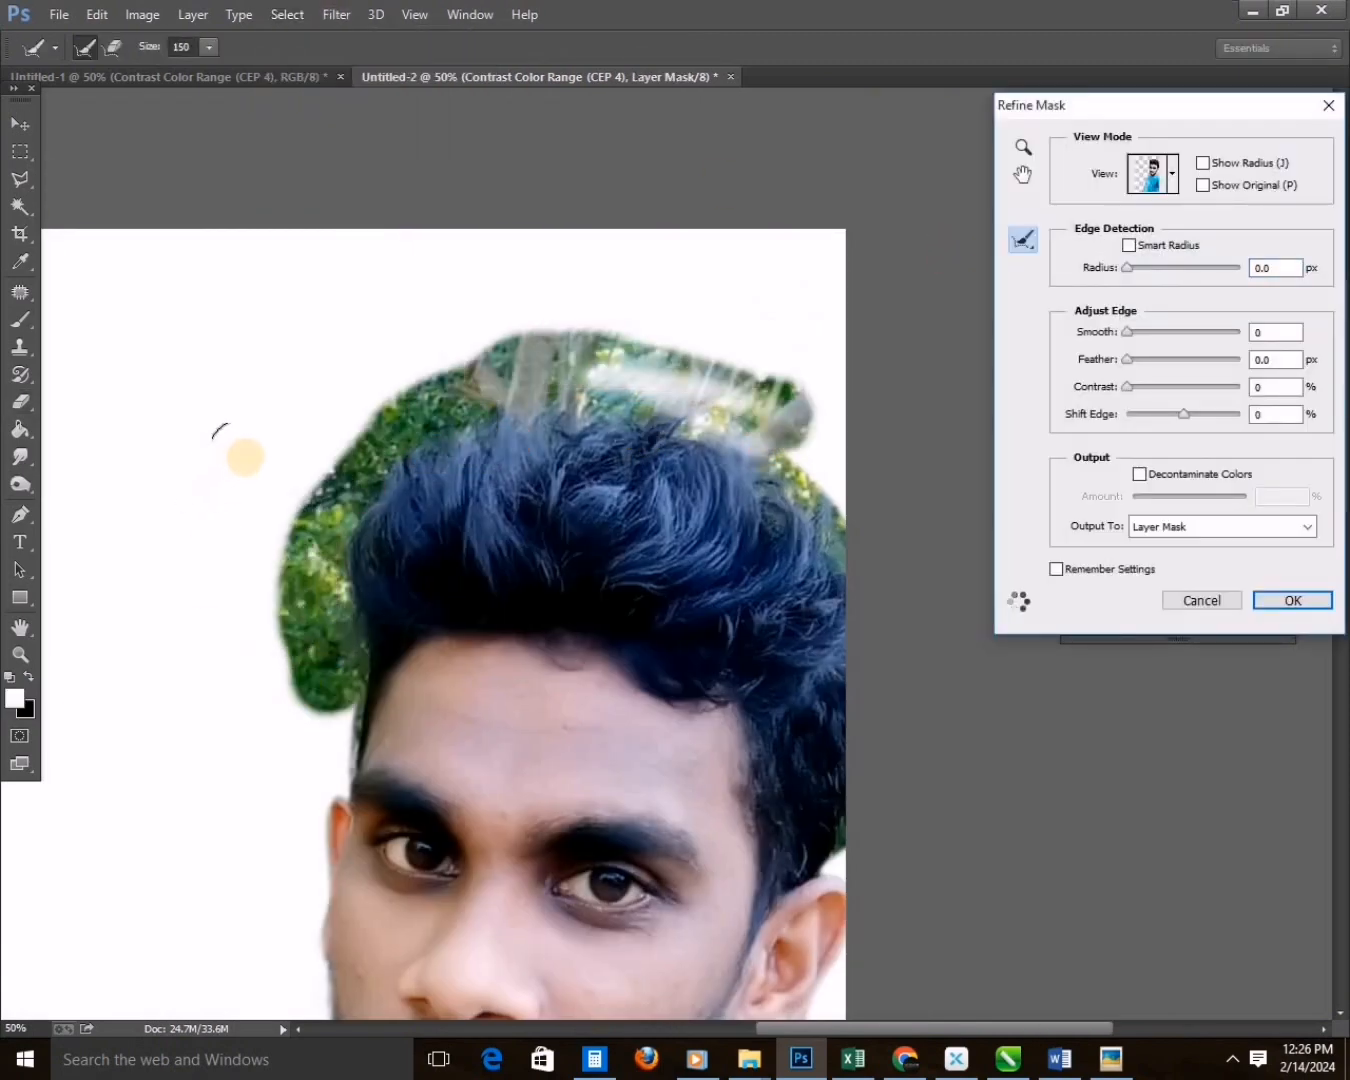
left_click_drag(636, 402, 728, 388)
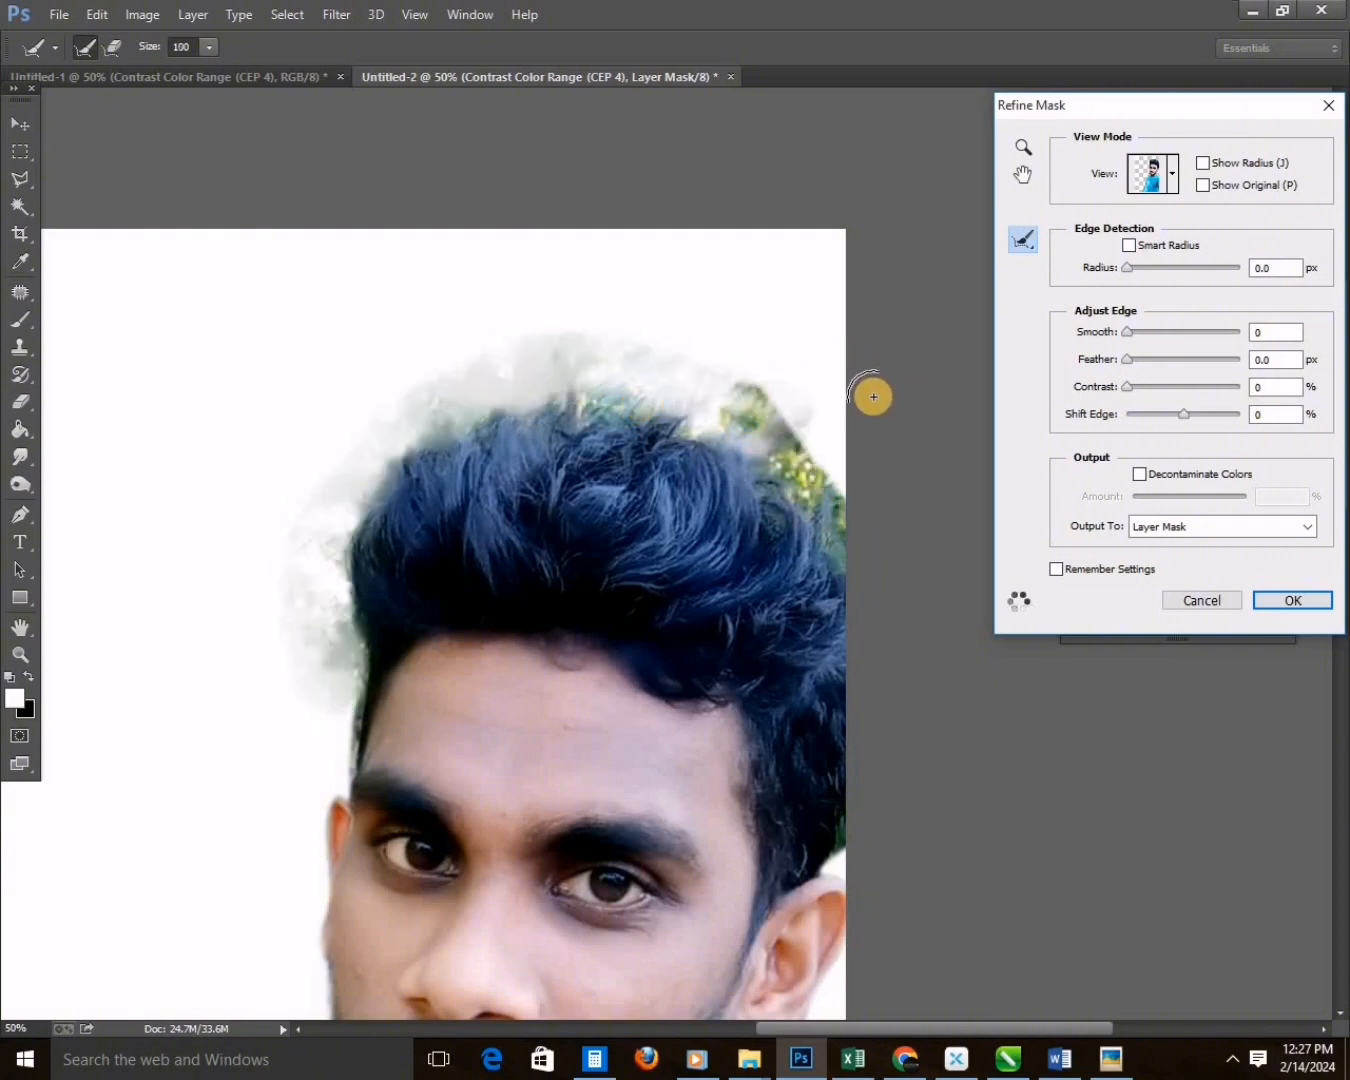
left_click(1286, 598)
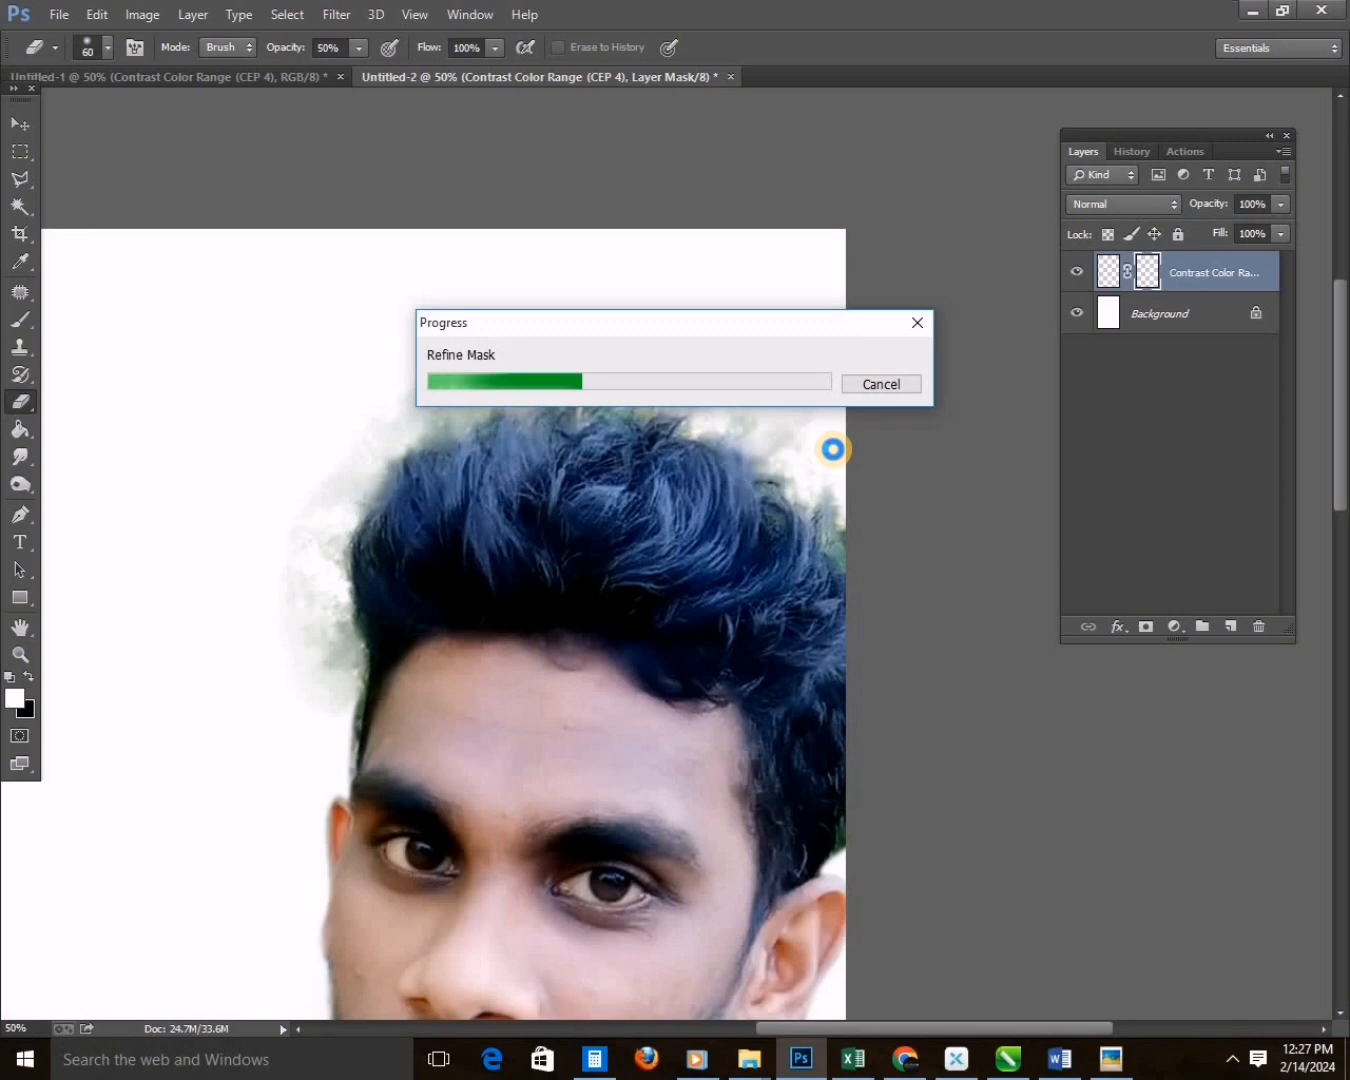
Clean up the leftover haze around the hair on the layer mask with the Eraser at 70% opacity.
key("ctrl+minus")
scroll(708, 519, "down", 1)
key("bracketright")
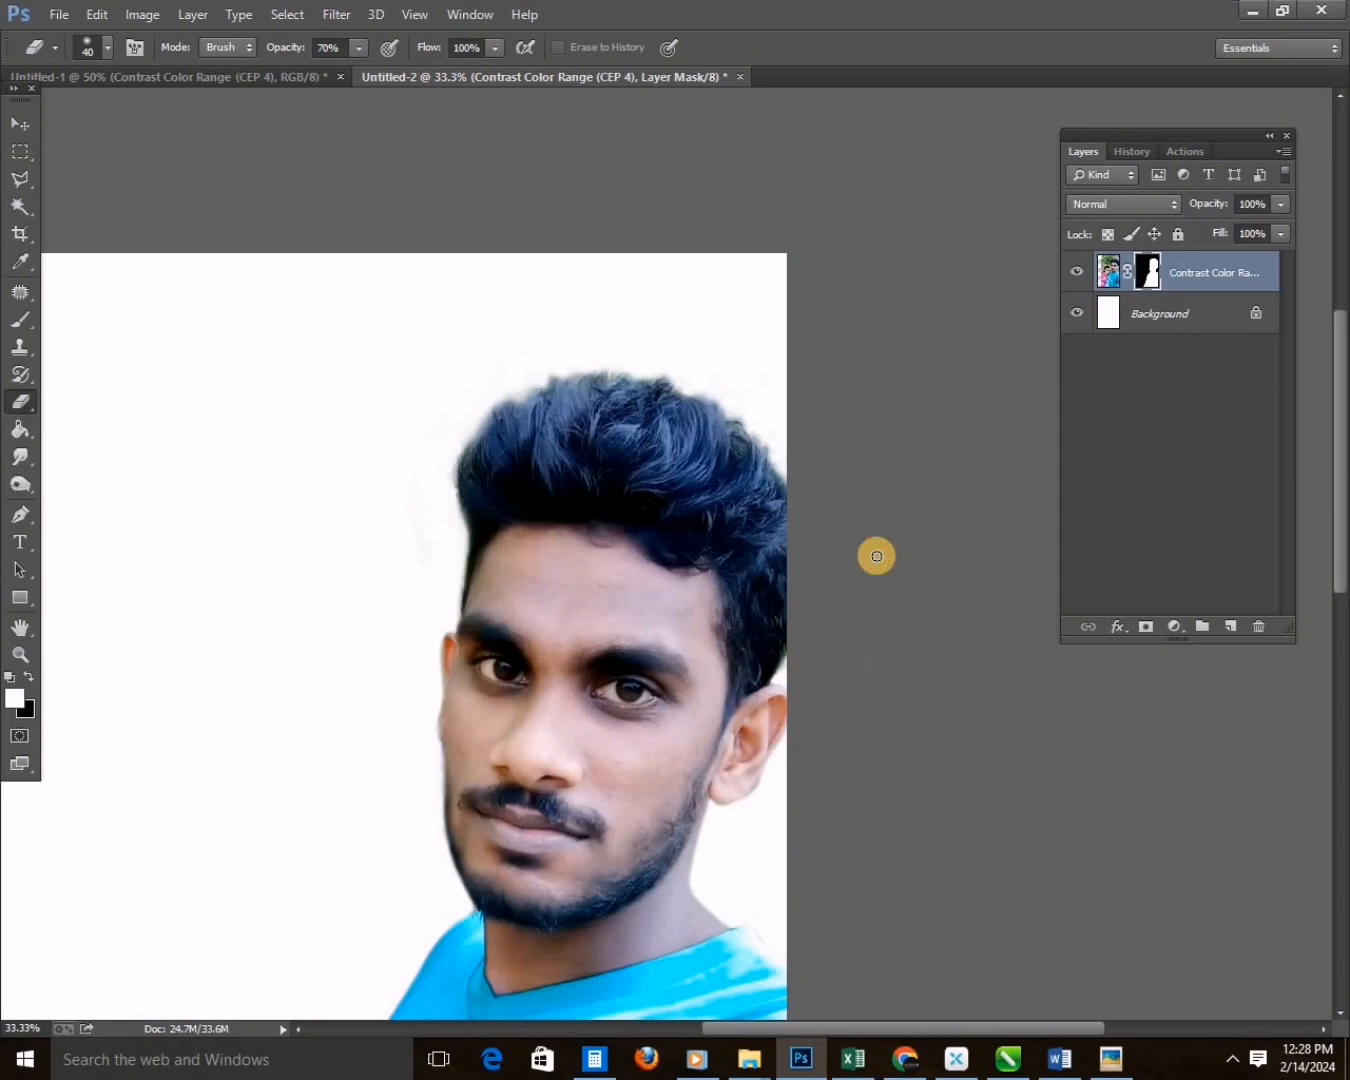
Erase the leftover ground patch between the shirt and the arm on the cutout layer, using Eraser size 45 at 70% opacity.
key("v")
key("ctrl+minus")
key("ctrl+minus")
left_click(1108, 272)
key("z")
left_click(886, 857)
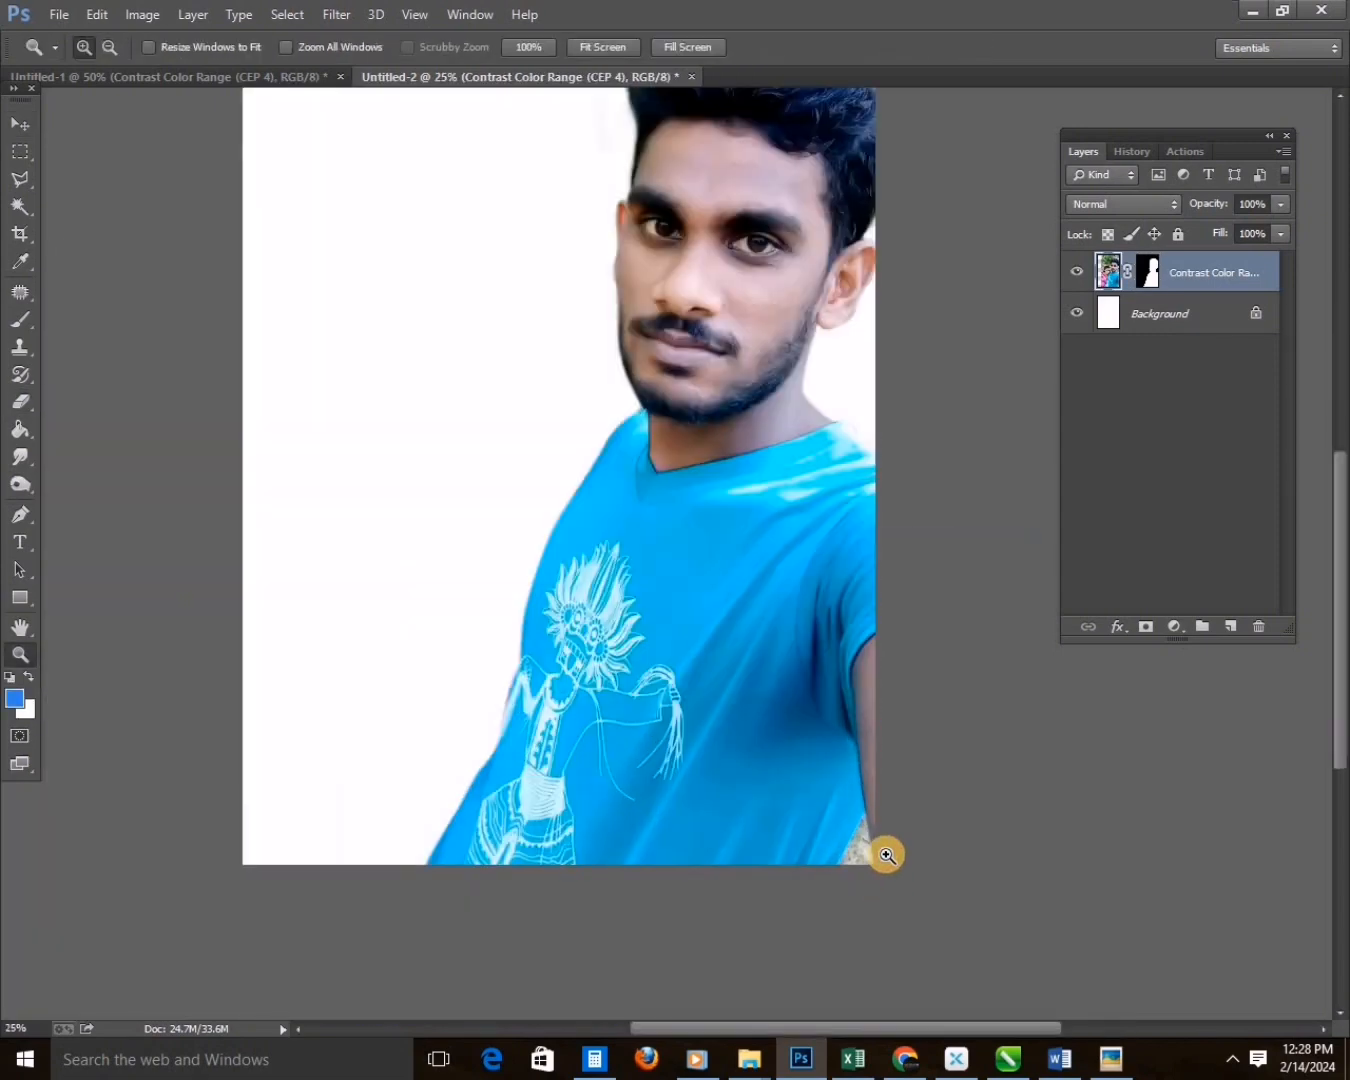
left_click(886, 857)
key("e")
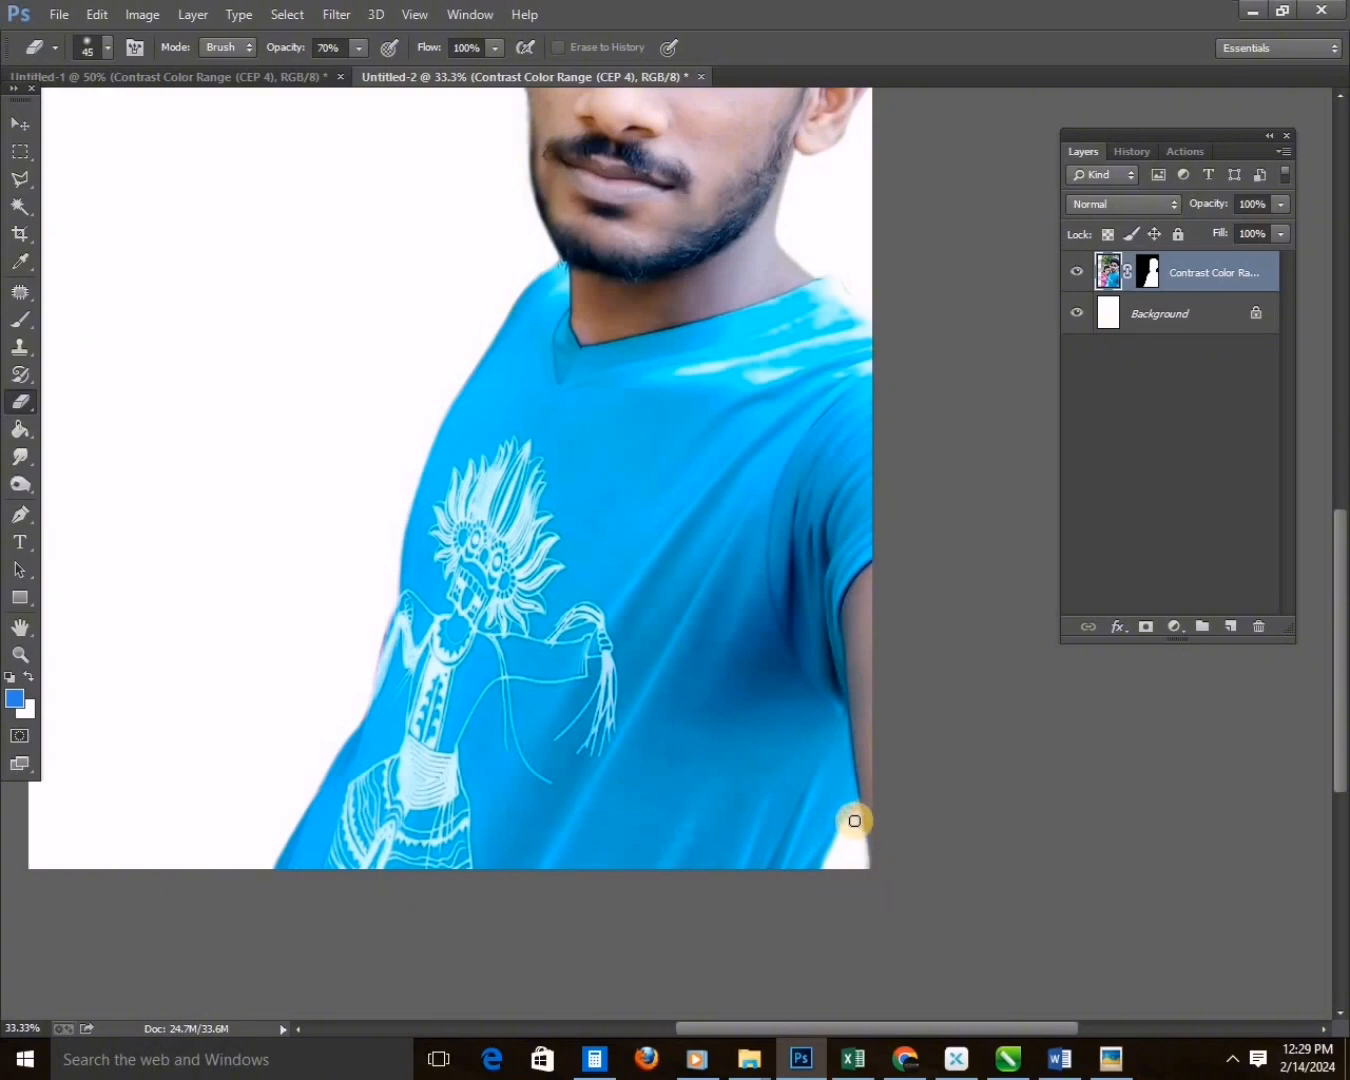
key("ctrl+minus")
key("ctrl+minus")
key("ctrl+minus")
key("v")
left_click_drag(808, 681, 765, 658)
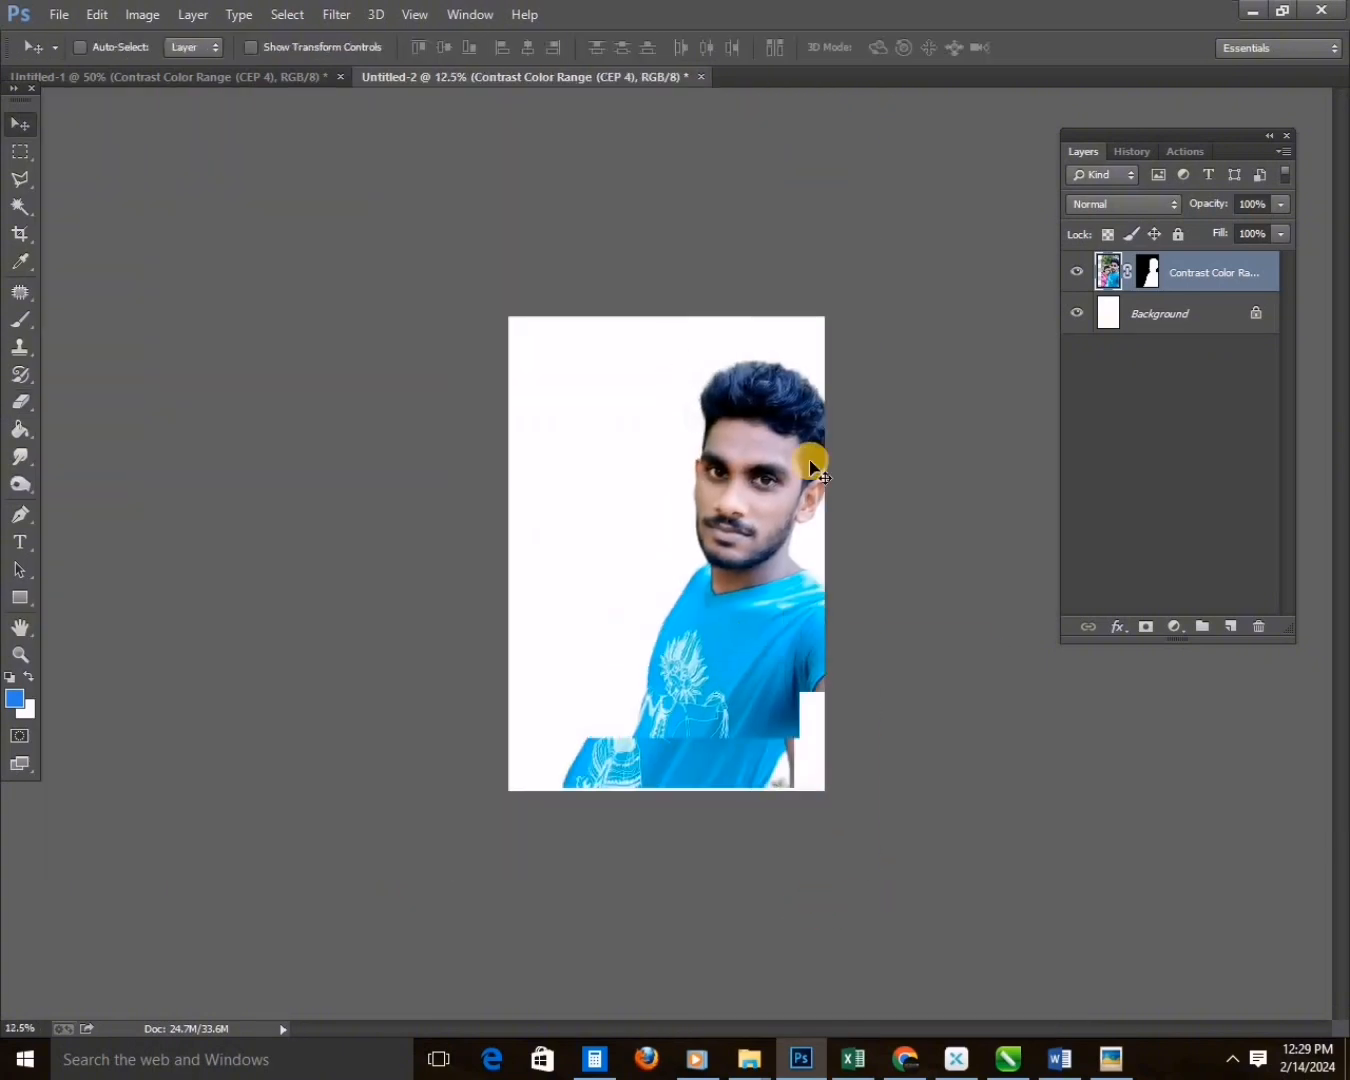
key("ctrl+z")
Select the man's blue-tinted hair and reduce its saturation with Hue/Saturation.
key("w")
left_click(775, 379)
right_click(774, 376)
left_click(815, 442)
key("Return")
key("ctrl+u")
left_click_drag(1128, 363, 1072, 363)
key("Return")
Darken the selected hair with a Levels adjustment and clear the selection.
key("ctrl+l")
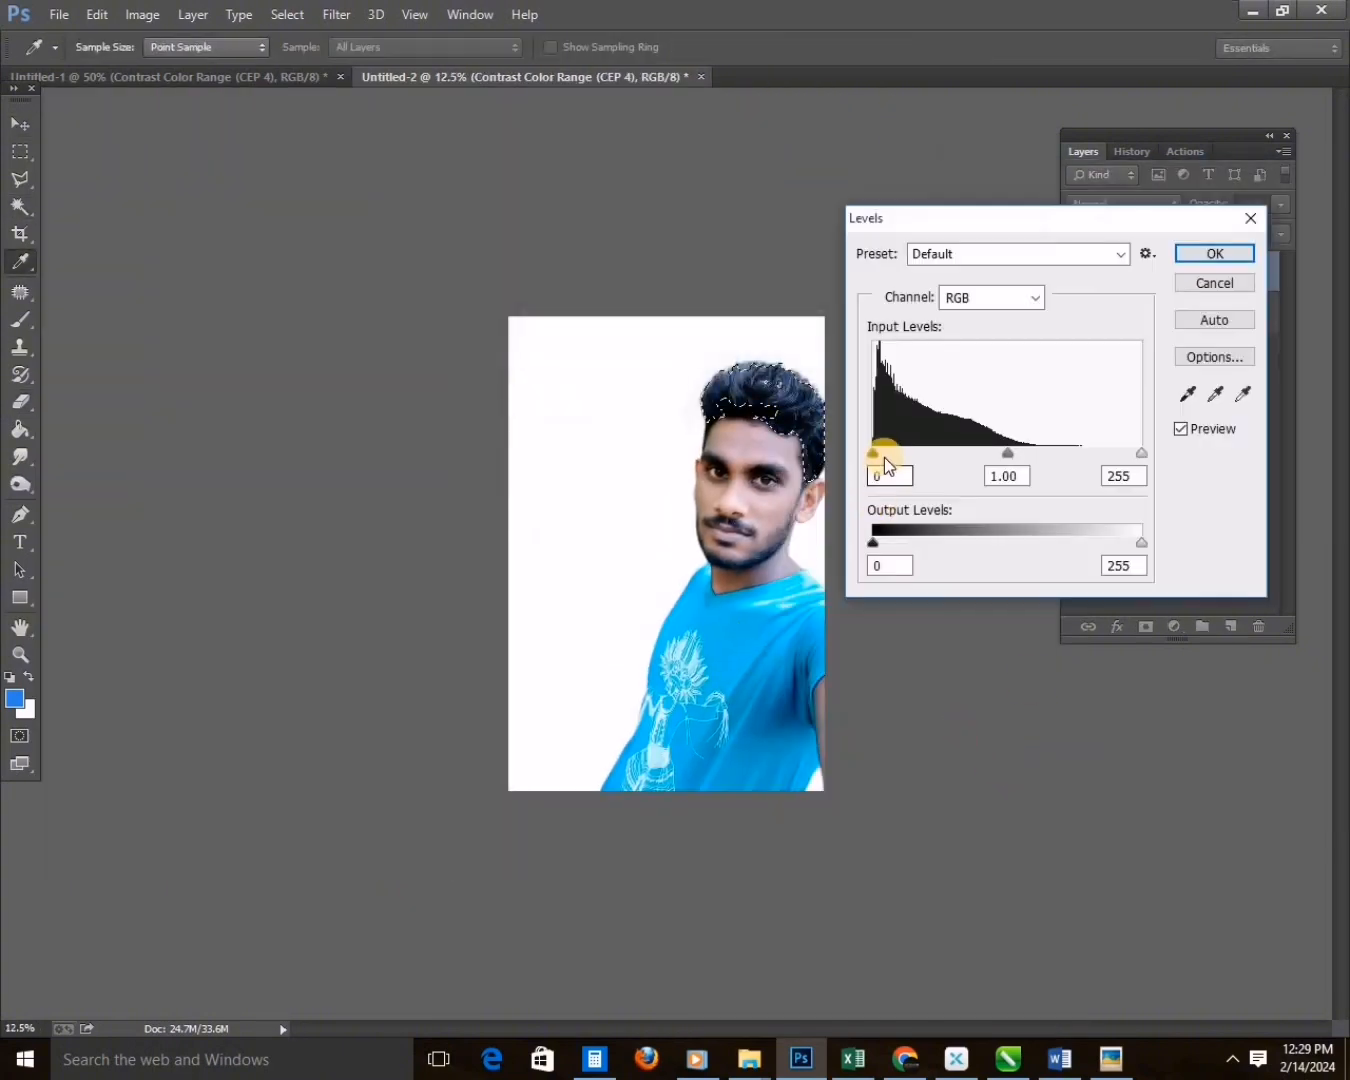
key("Return")
key("ctrl+d")
Enlarge the cutout slightly and shift it so the man fills the page's right half down to the bottom edge.
key("v")
key("ctrl+t")
left_click_drag(534, 299, 531, 290)
key("Return")
mouse_move(706, 643)
left_mouse_down()
mouse_move(684, 643)
mouse_move(697, 642)
left_mouse_up()
key("ctrl+t")
left_click_drag(546, 822, 716, 816)
key("Return")
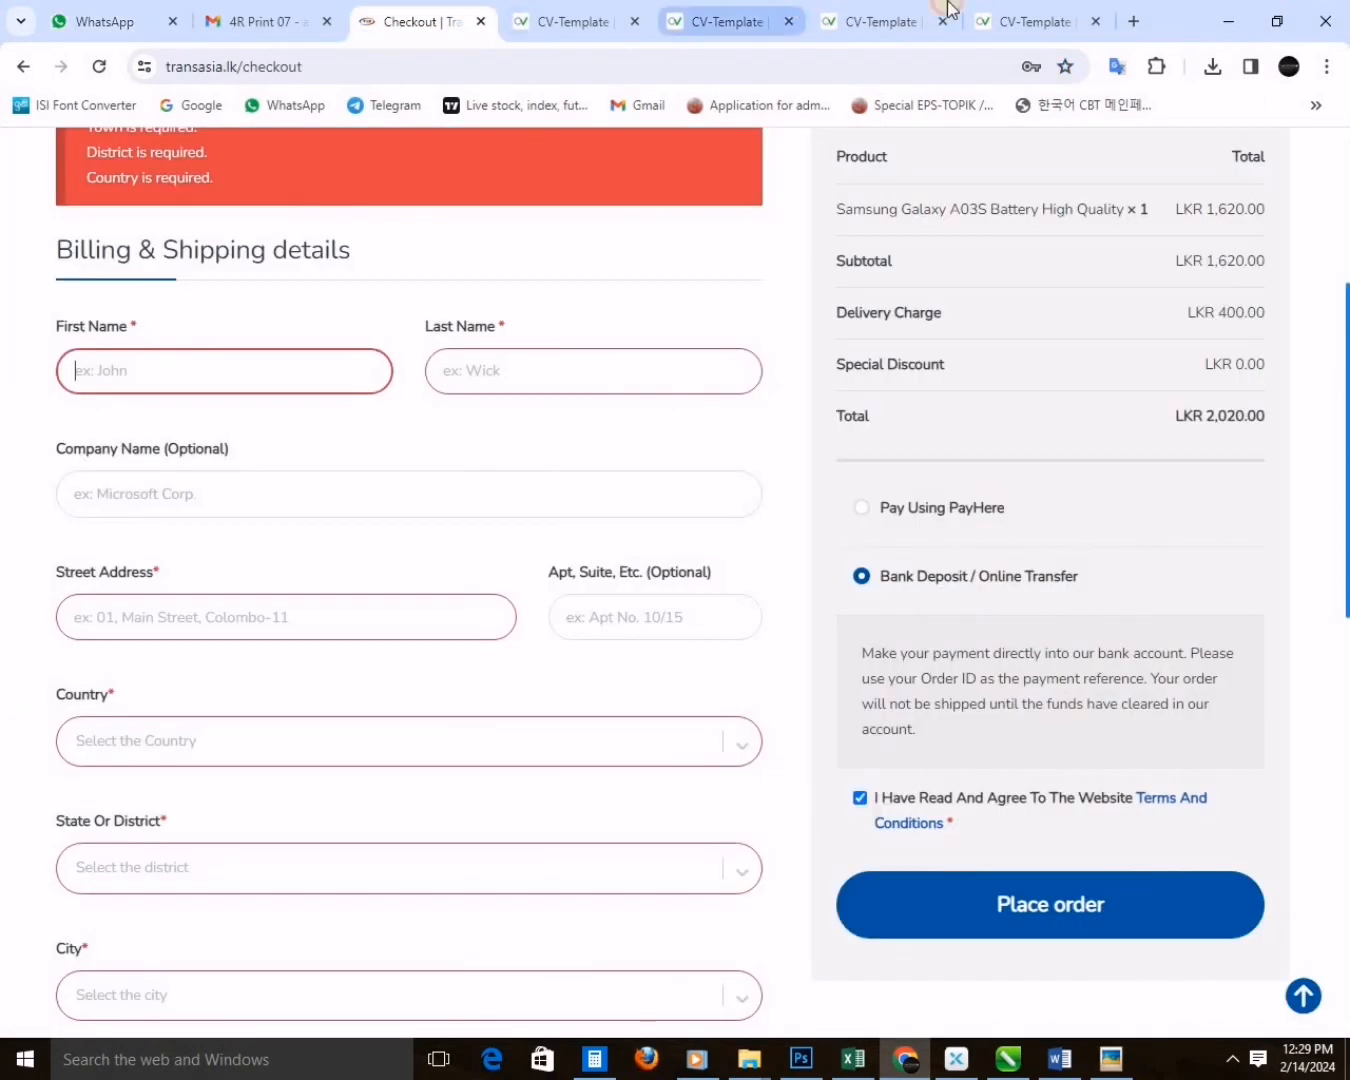
Switch to Chrome and search Google Images for "nachural background".
left_click(904, 20)
left_click(943, 20)
key("ctrl+t")
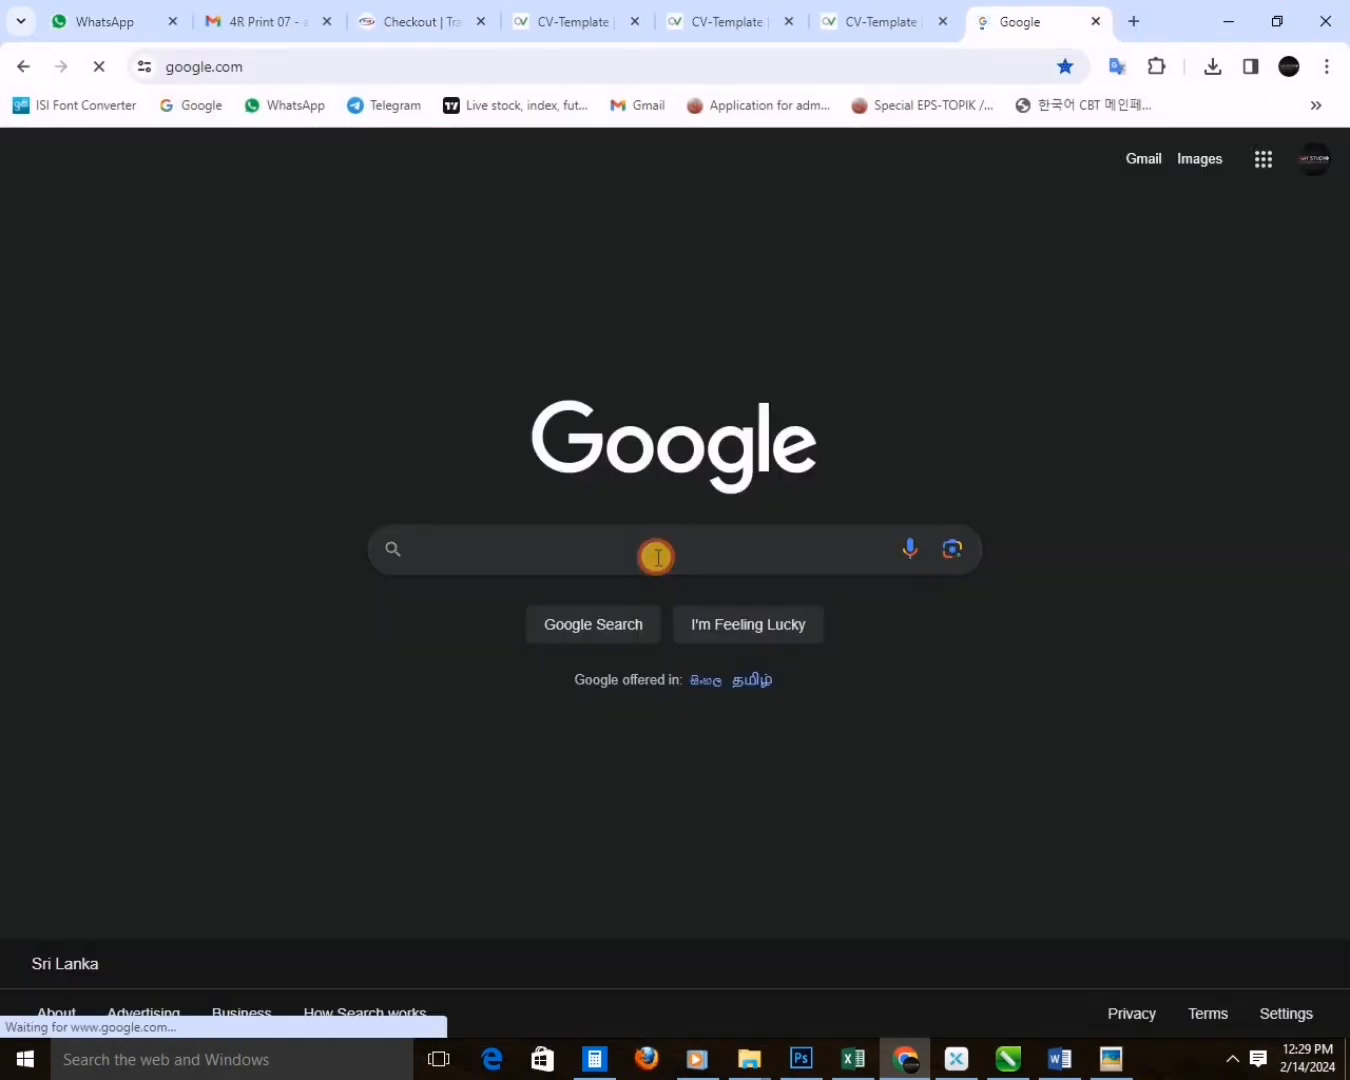
left_click(656, 551)
type("nathural background")
key("Return")
left_click(236, 242)
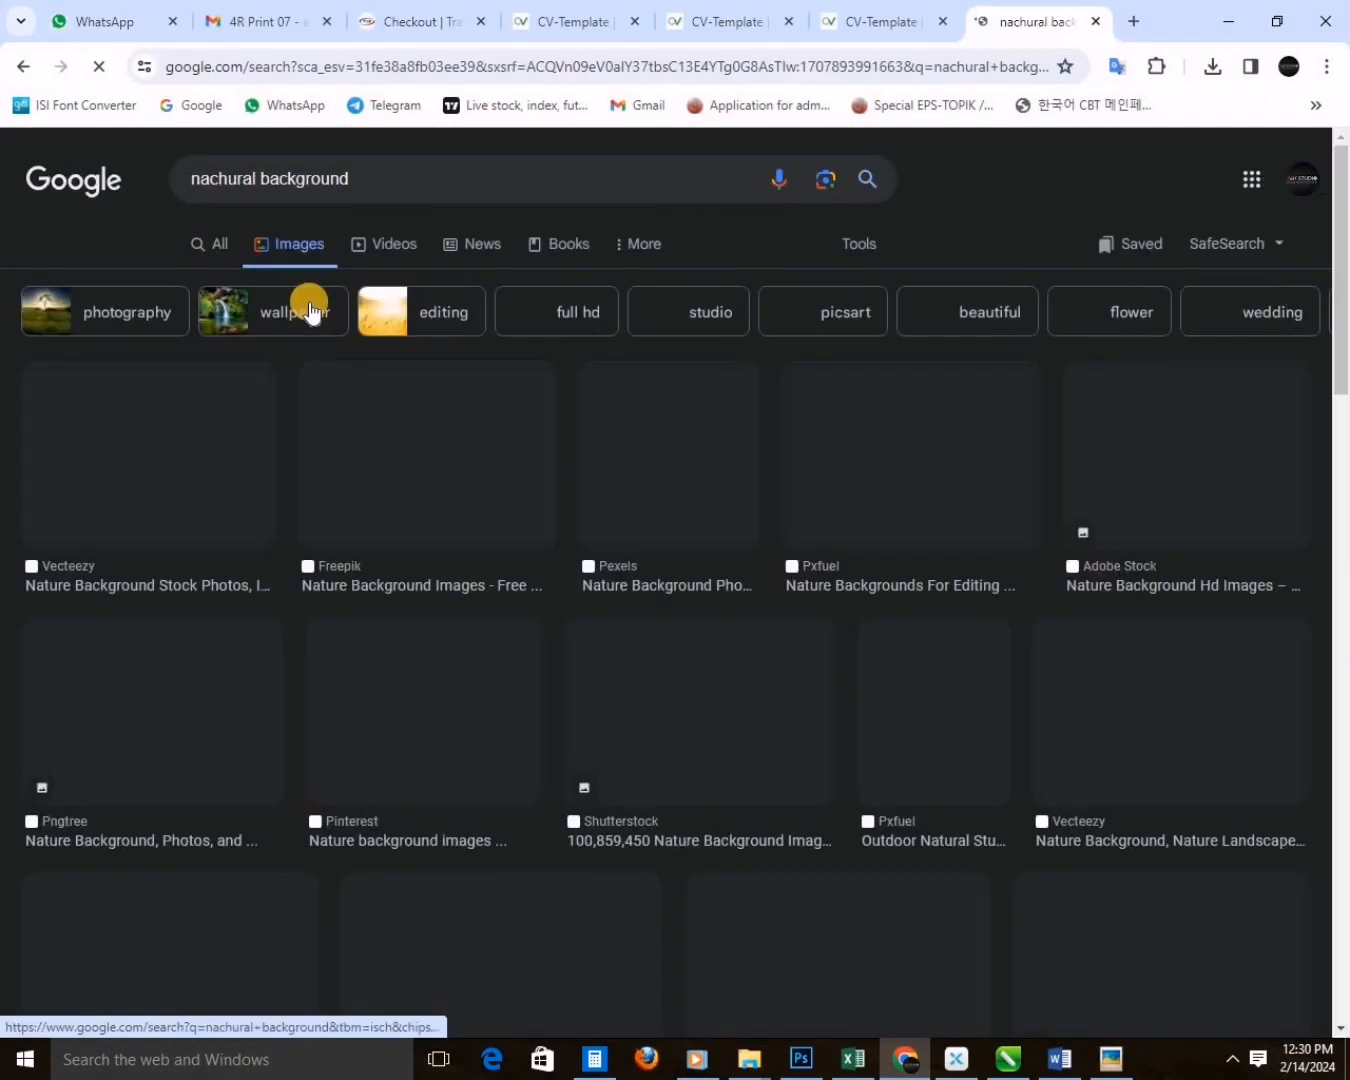
Change the image search to "nachura blur background".
scroll(528, 490, "down", 3)
scroll(526, 484, "up", 3)
left_click(250, 178)
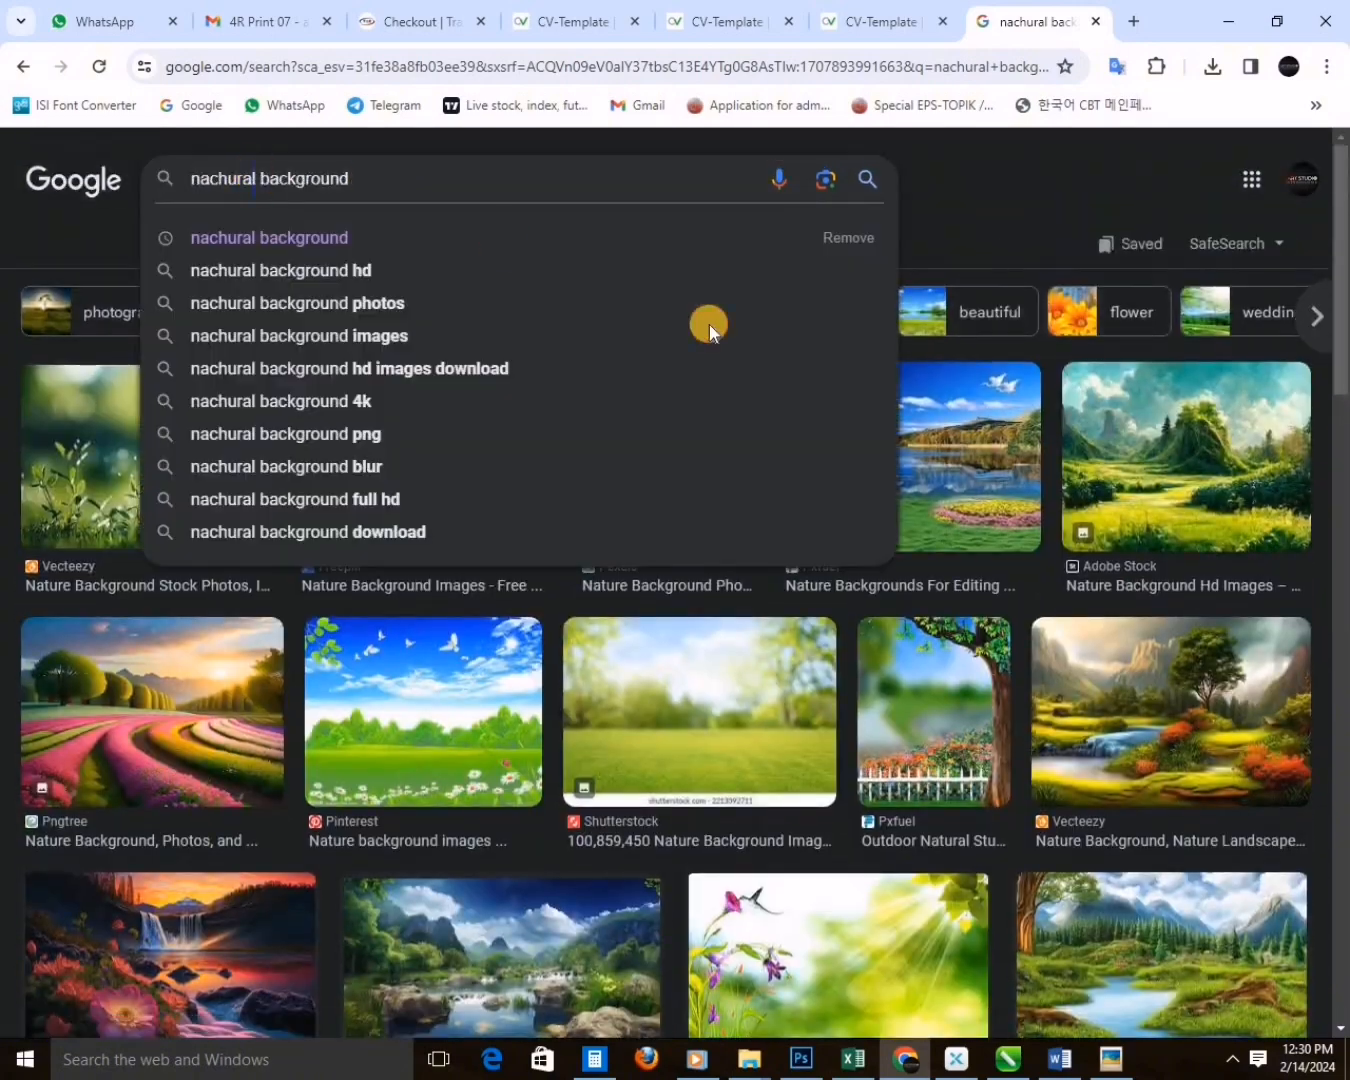
key("BackSpace")
type("blur")
key("Return")
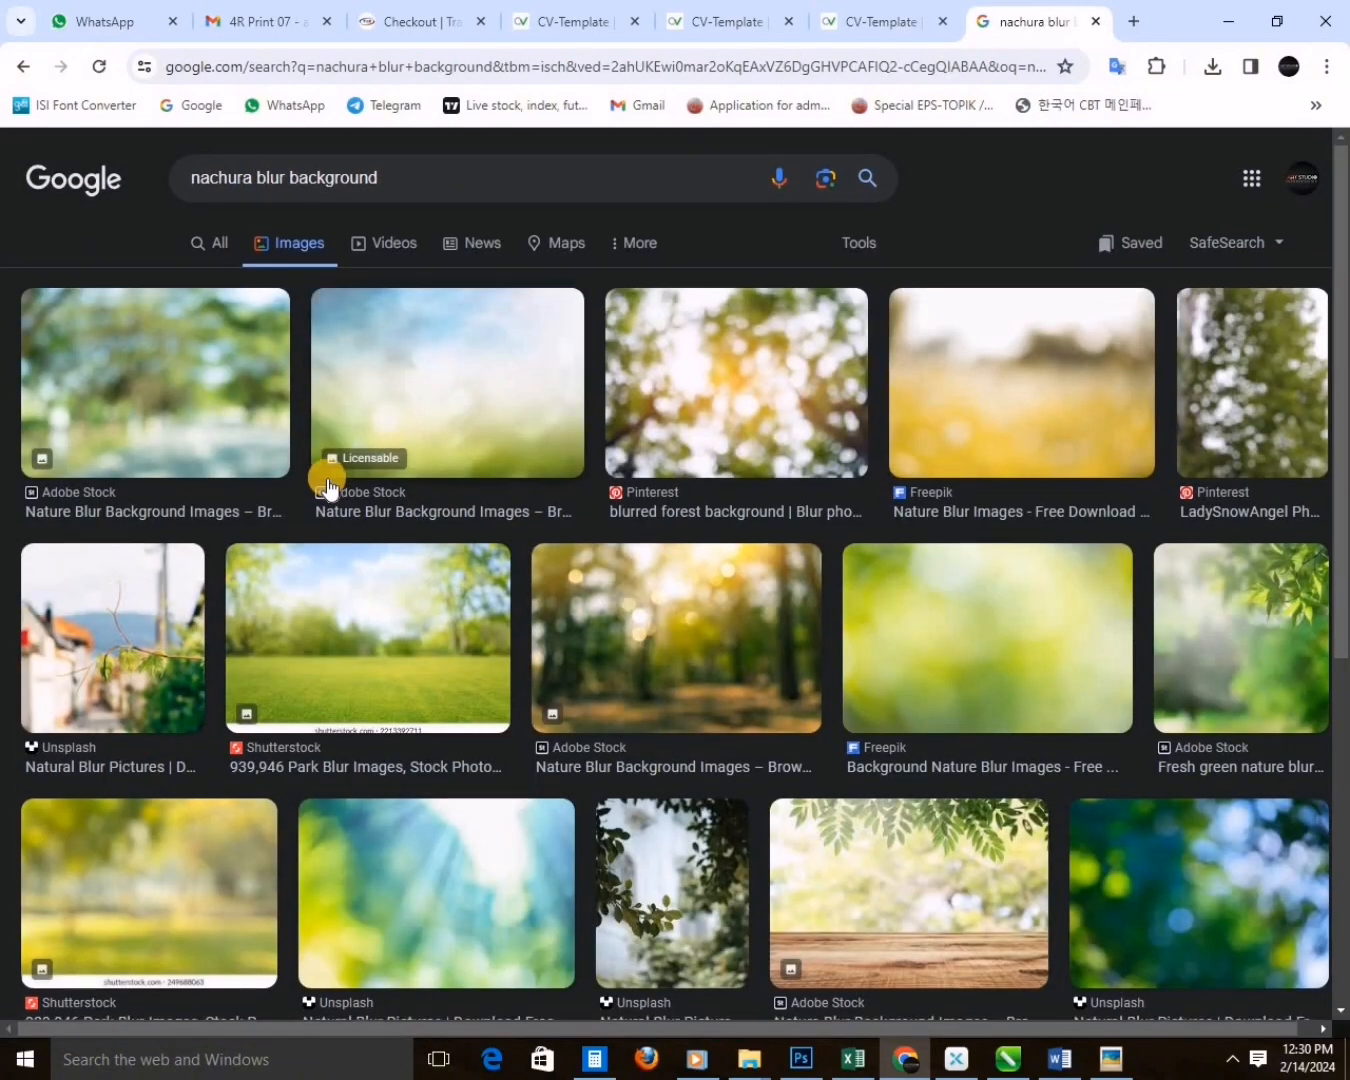
Browse the blurred nature results and copy a green bokeh foliage image.
scroll(332, 484, "down", 5)
scroll(900, 680, "up", 5)
left_click(1206, 657)
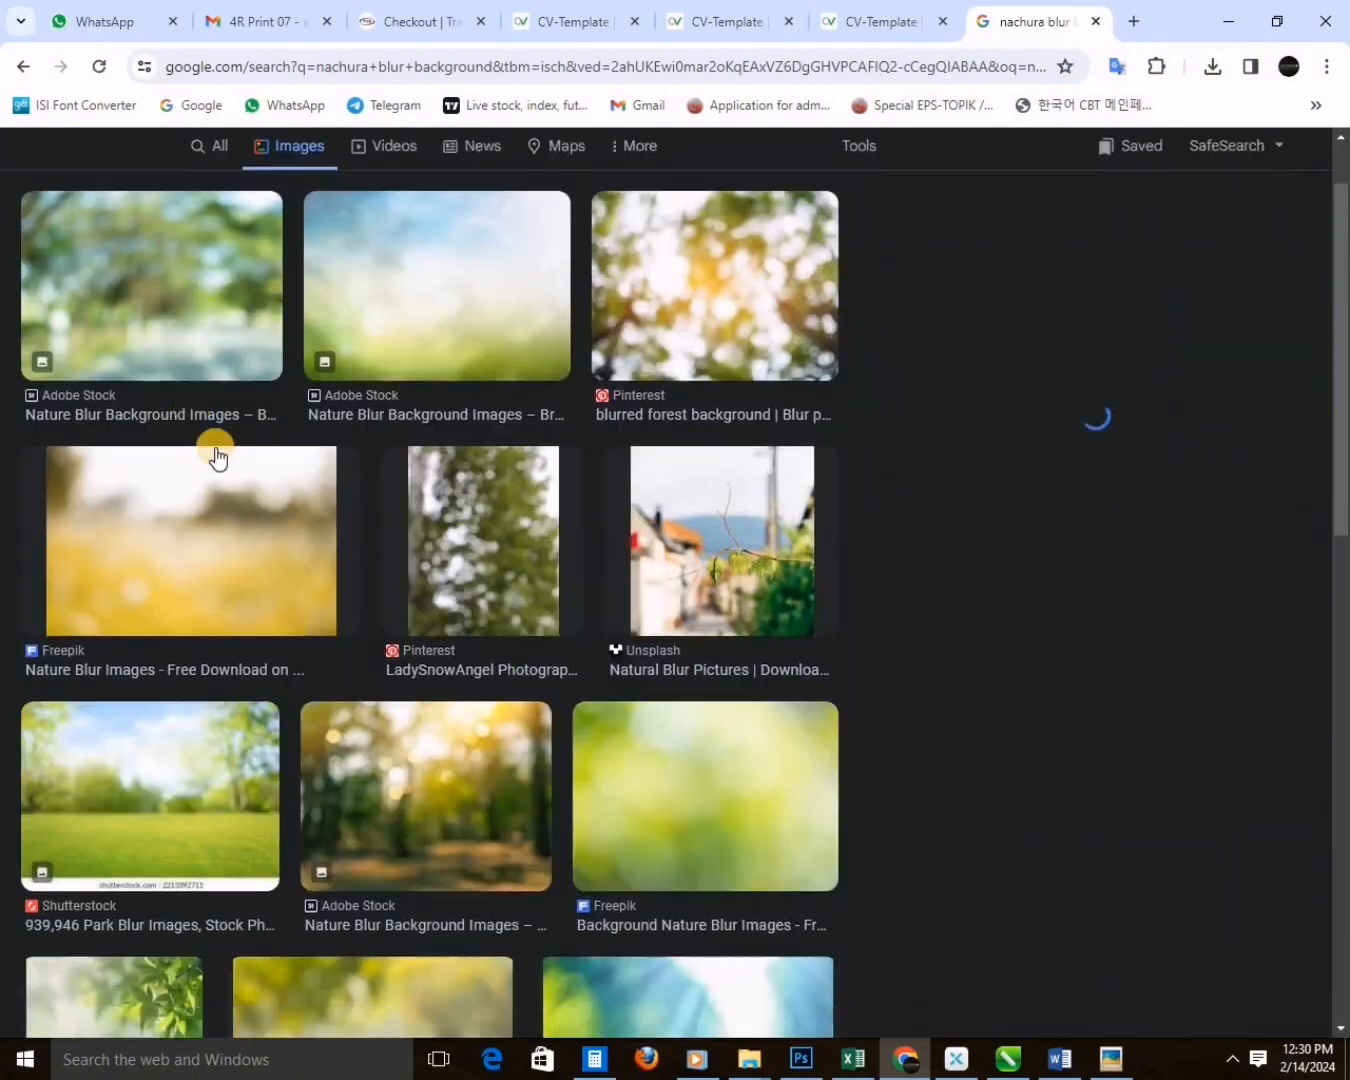
scroll(1045, 520, "down", 5)
scroll(729, 537, "down", 10)
scroll(844, 549, "up", 8)
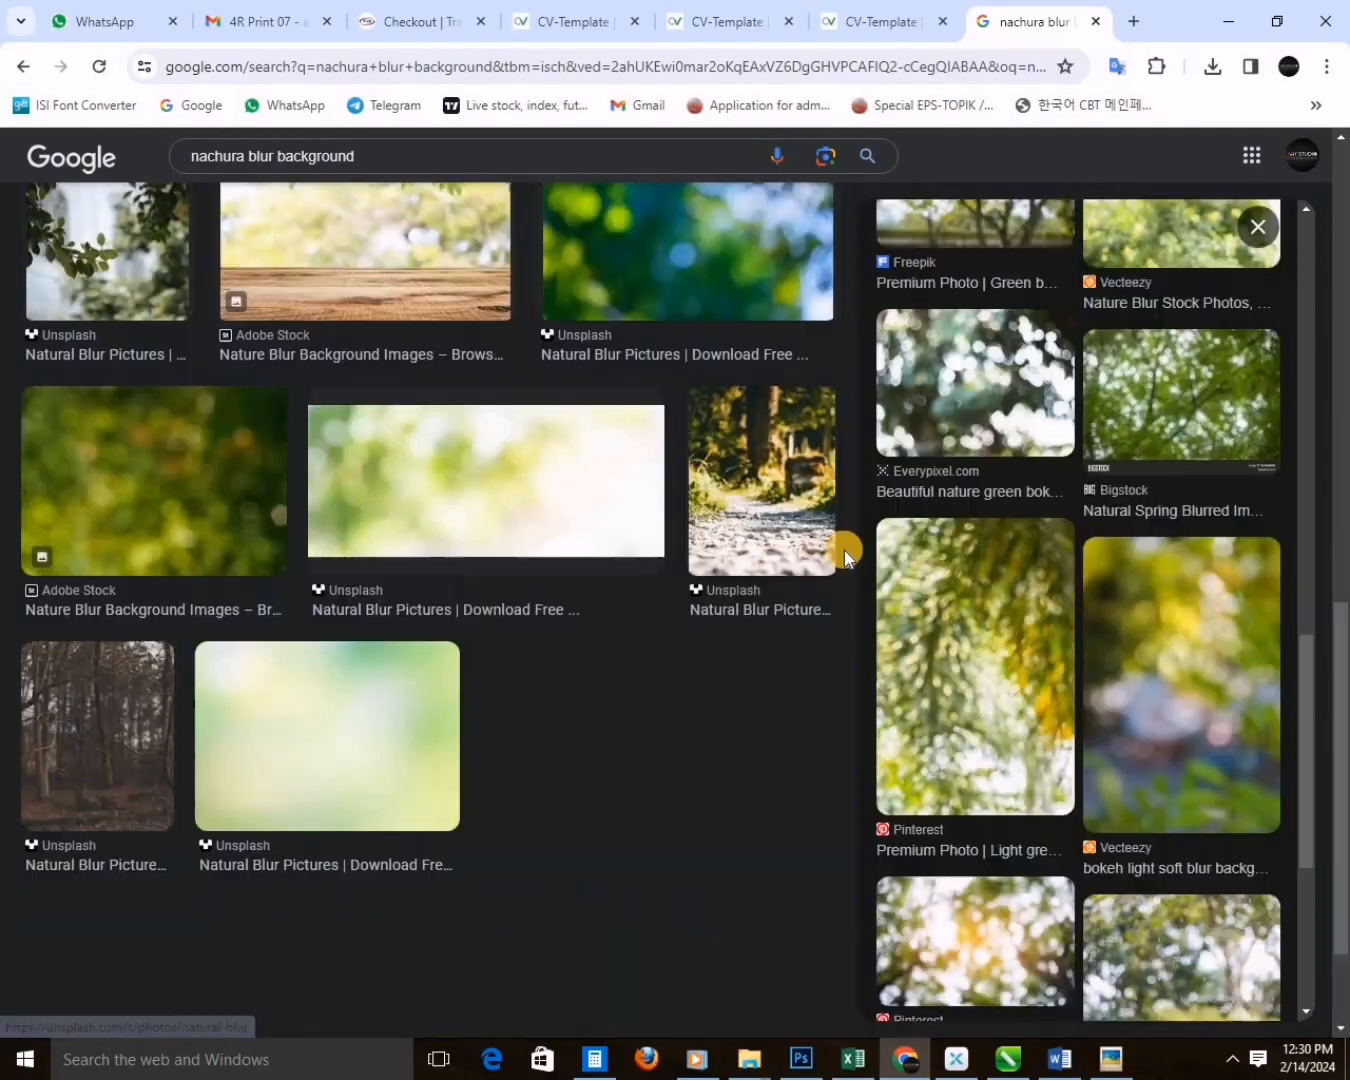
scroll(1040, 430, "up", 8)
right_click(1039, 429)
left_click(1120, 742)
Switch to Photoshop, try the copied green bokeh image as a page-sized layer below the cutout, and delete it.
left_click(1220, 19)
key("ctrl+v")
key("ctrl+t")
left_click_drag(721, 470, 879, 259)
key("ctrl+t")
key("Return")
key("ctrl+[")
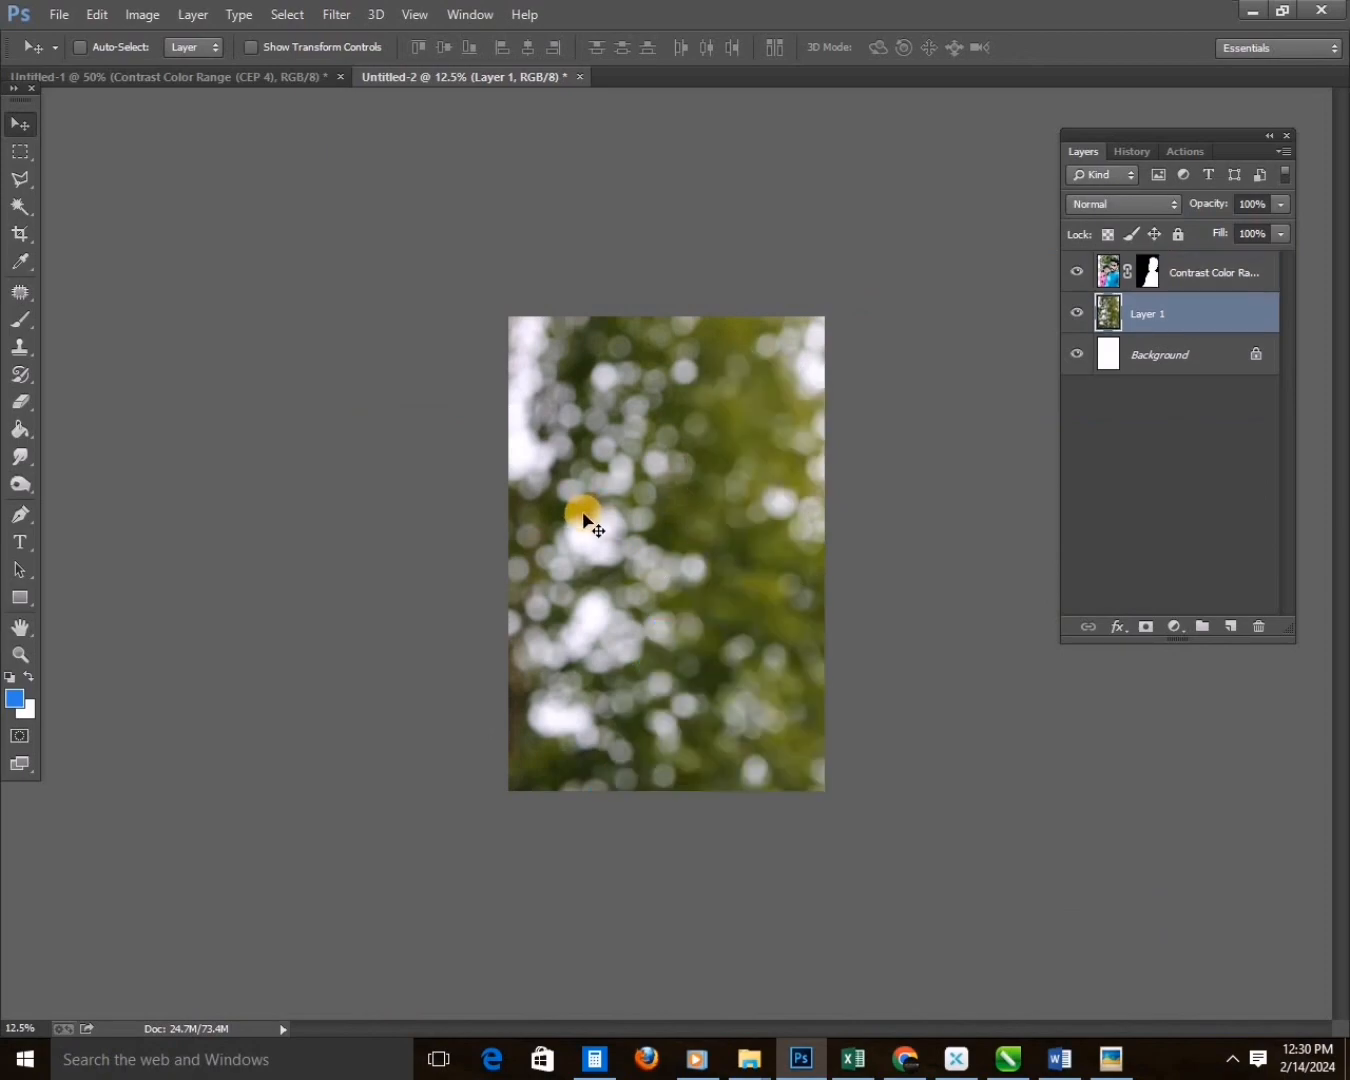
left_click_drag(582, 514, 598, 530)
key("Delete")
Switch to Chrome and search Google Images for "love blur background".
left_click(902, 1059)
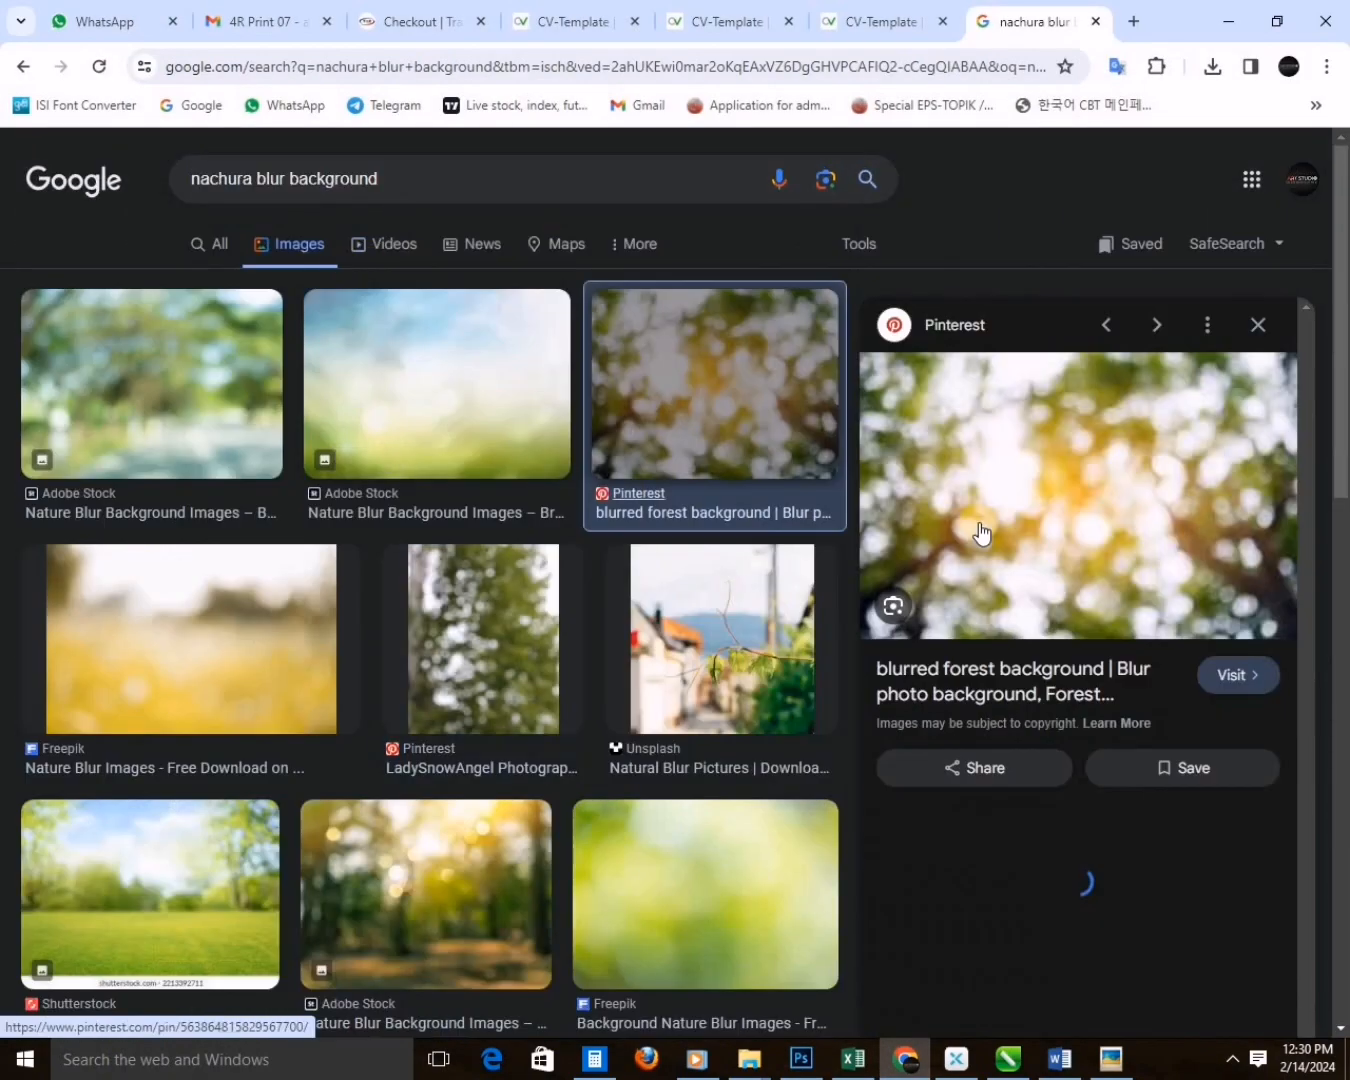
scroll(974, 536, "down", 5)
left_click(262, 181)
type("love")
key("Return")
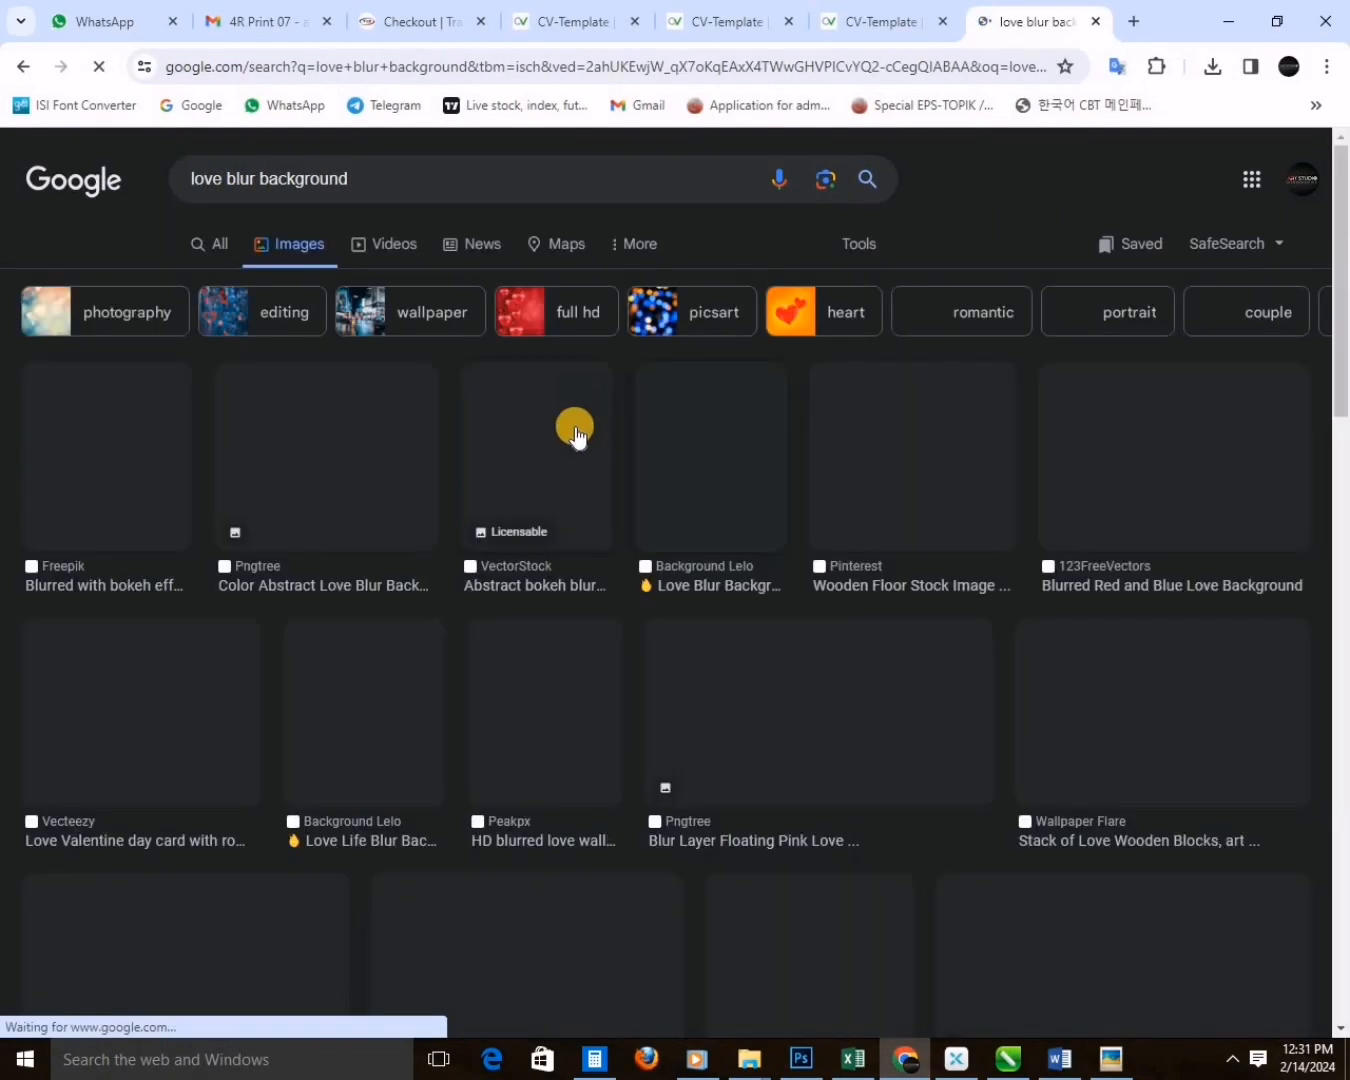
Pick Freepik's colourful "Happy Background" bokeh image and place it in Photoshop behind the cutout, rotated and scaled to cover the page.
scroll(410, 565, "down", 5)
scroll(390, 590, "down", 15)
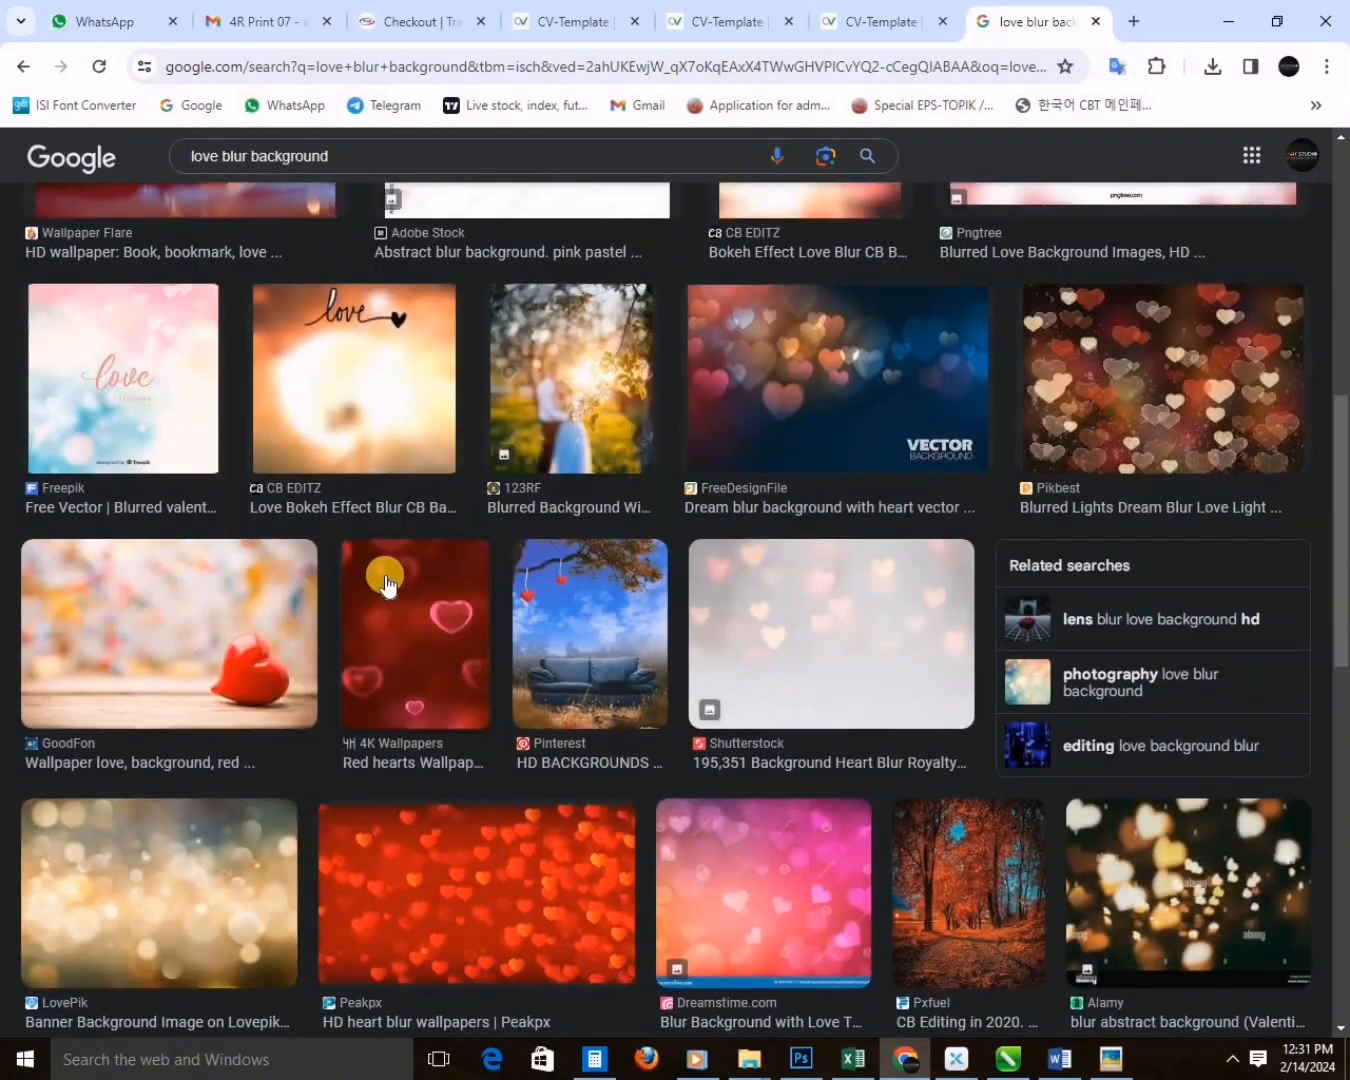
scroll(378, 603, "down", 10)
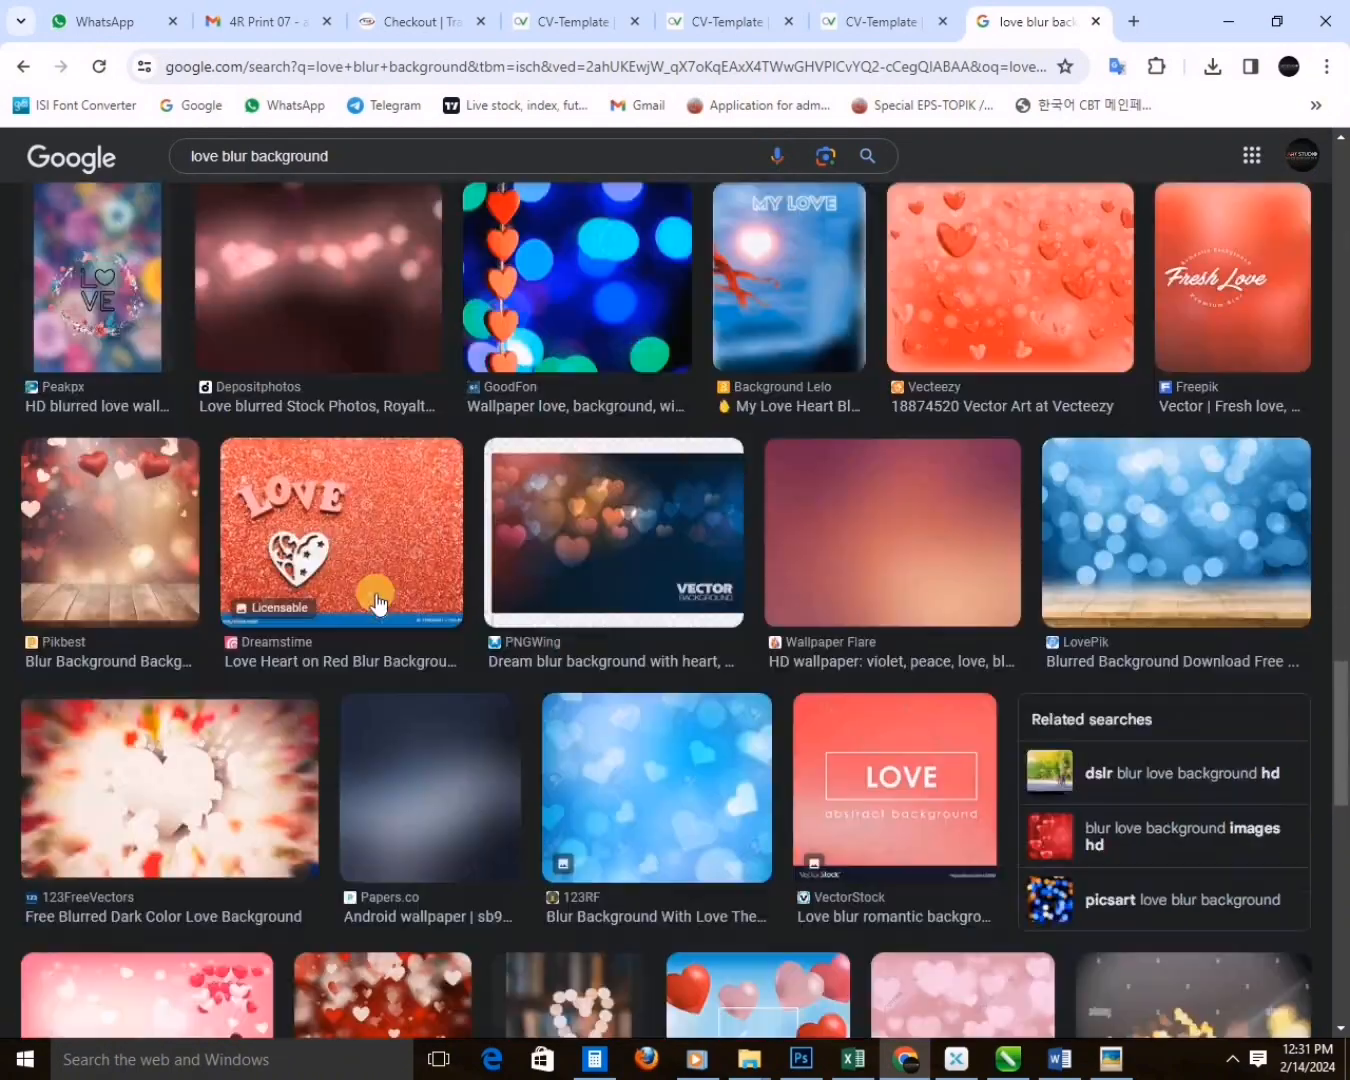
left_click(242, 761)
left_click(1181, 793)
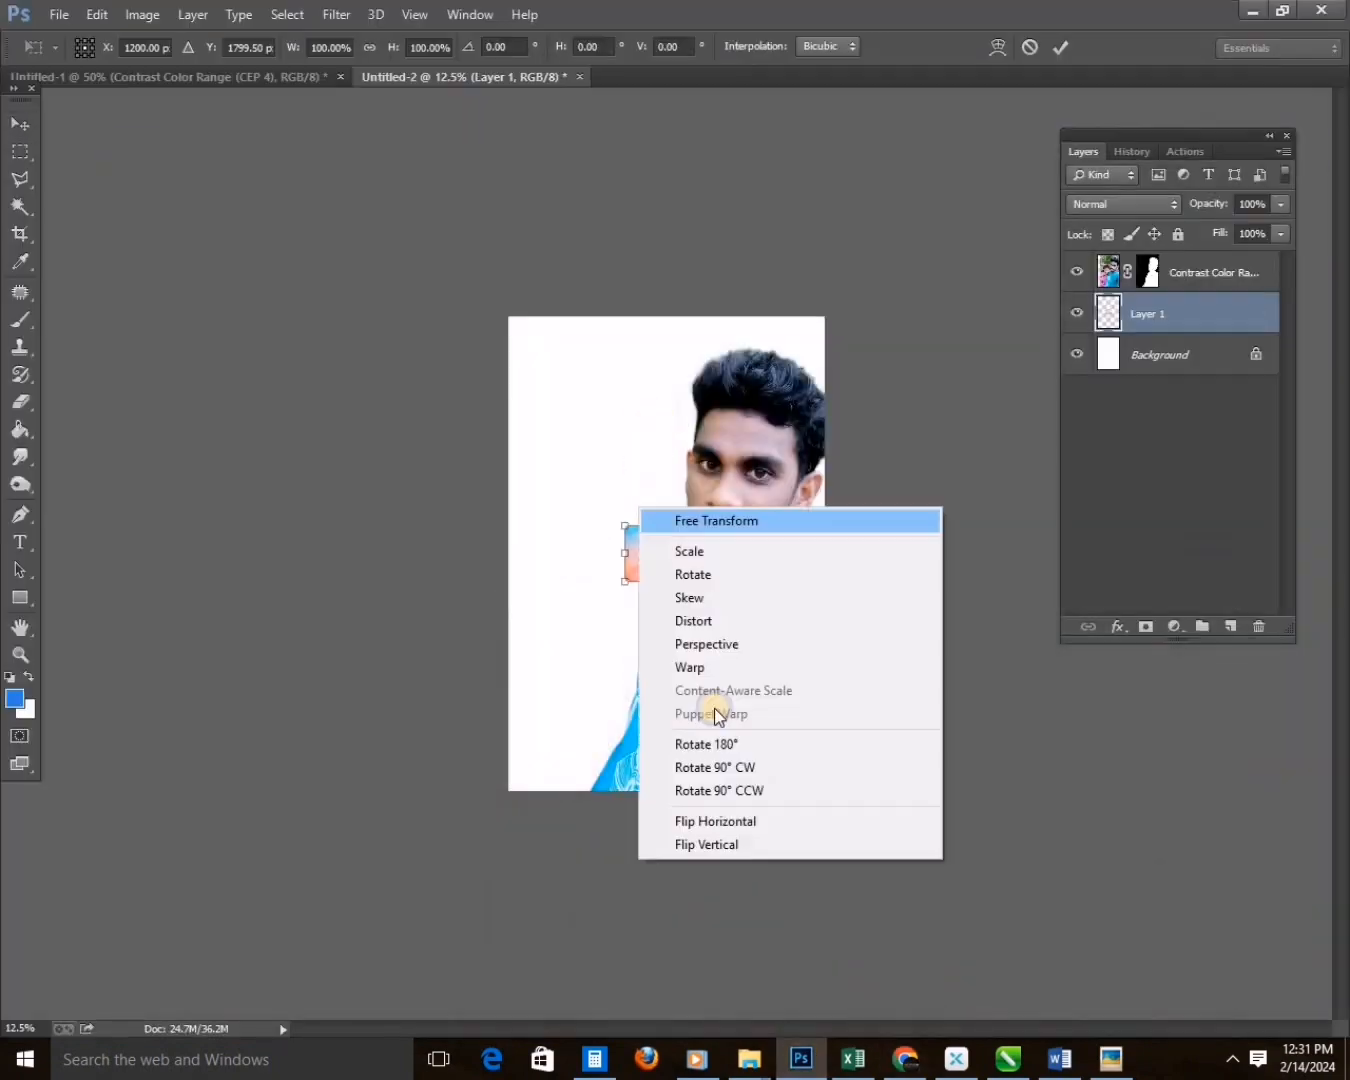
left_click(705, 517)
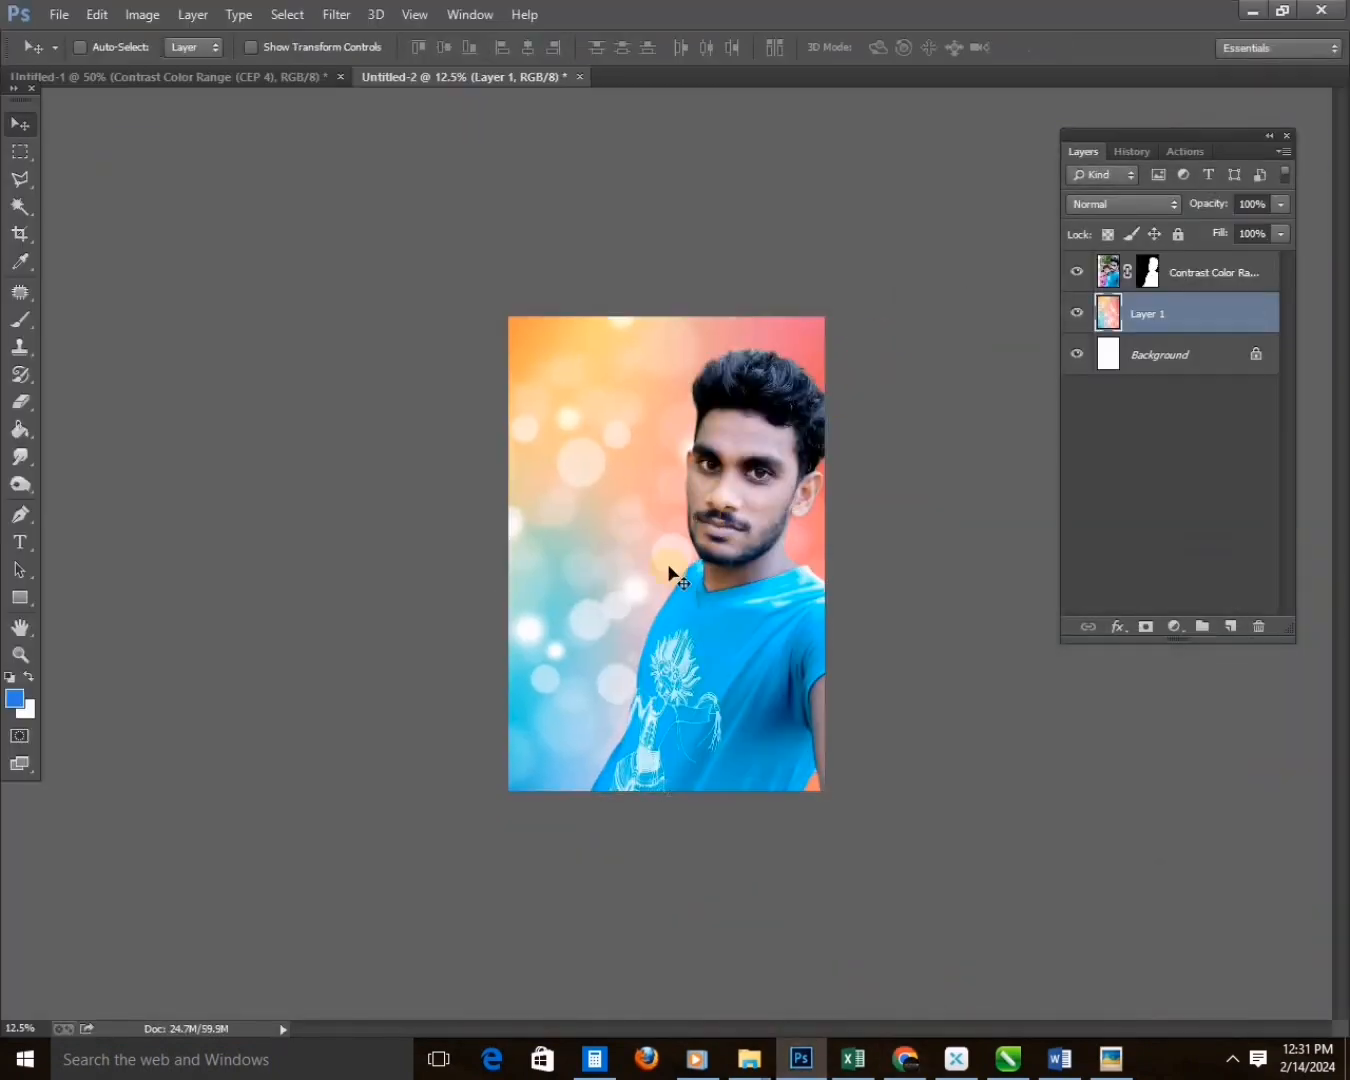
key("ctrl+t")
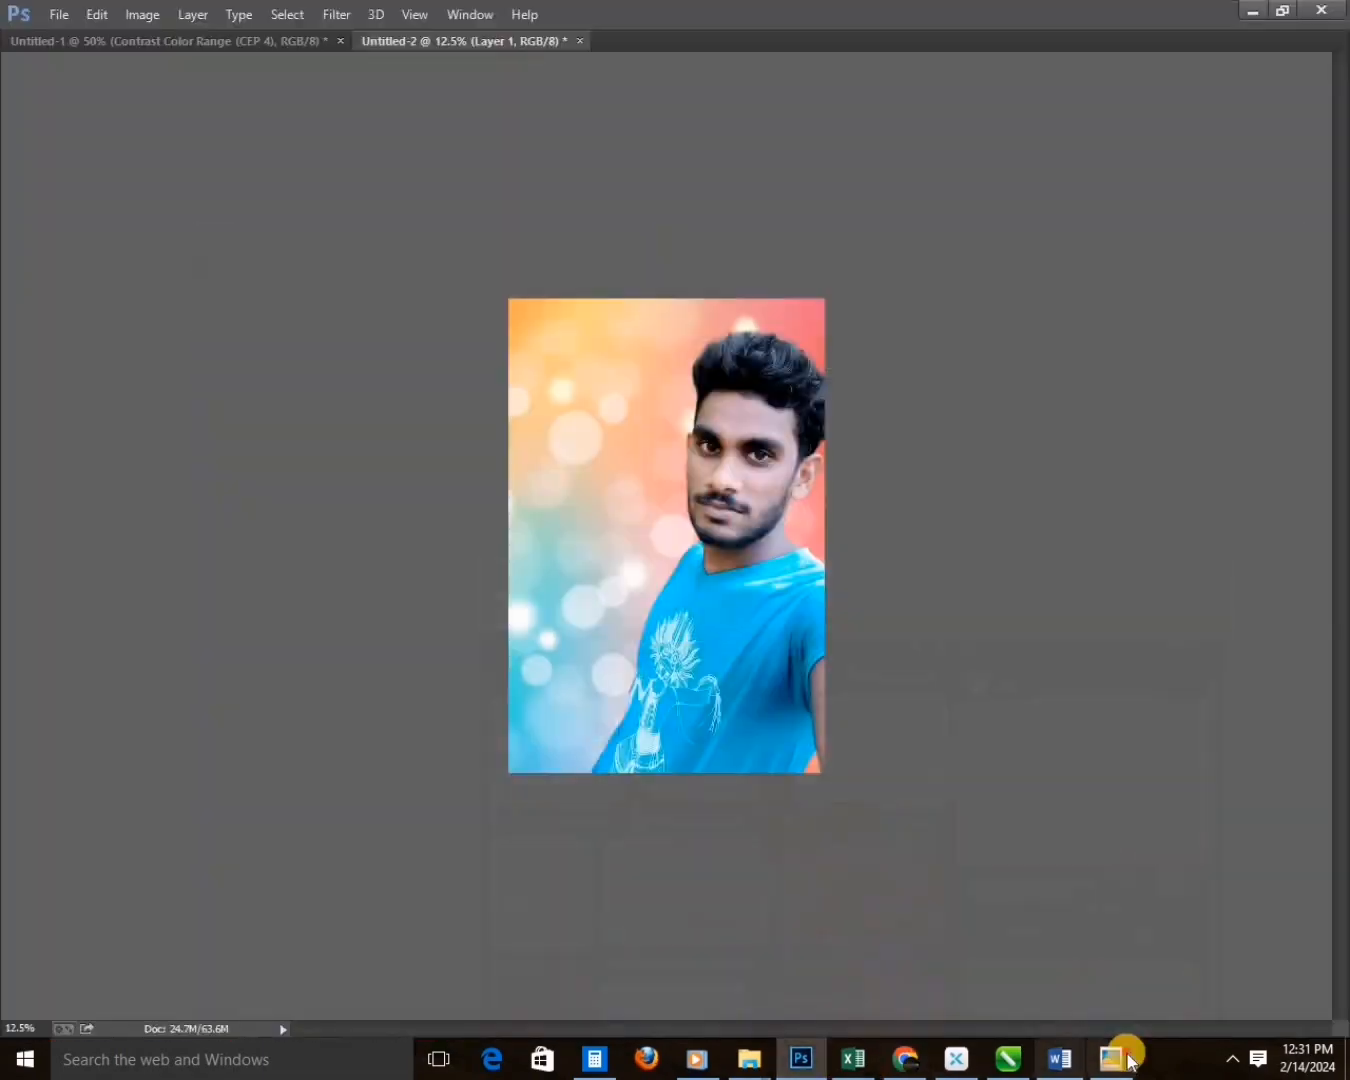
Switch to the photo viewer, find the couple selfie in white shirts, and place it in a new Photoshop document.
left_click(1128, 1058)
key("Right")
key("Right")
key("Right")
key("Right")
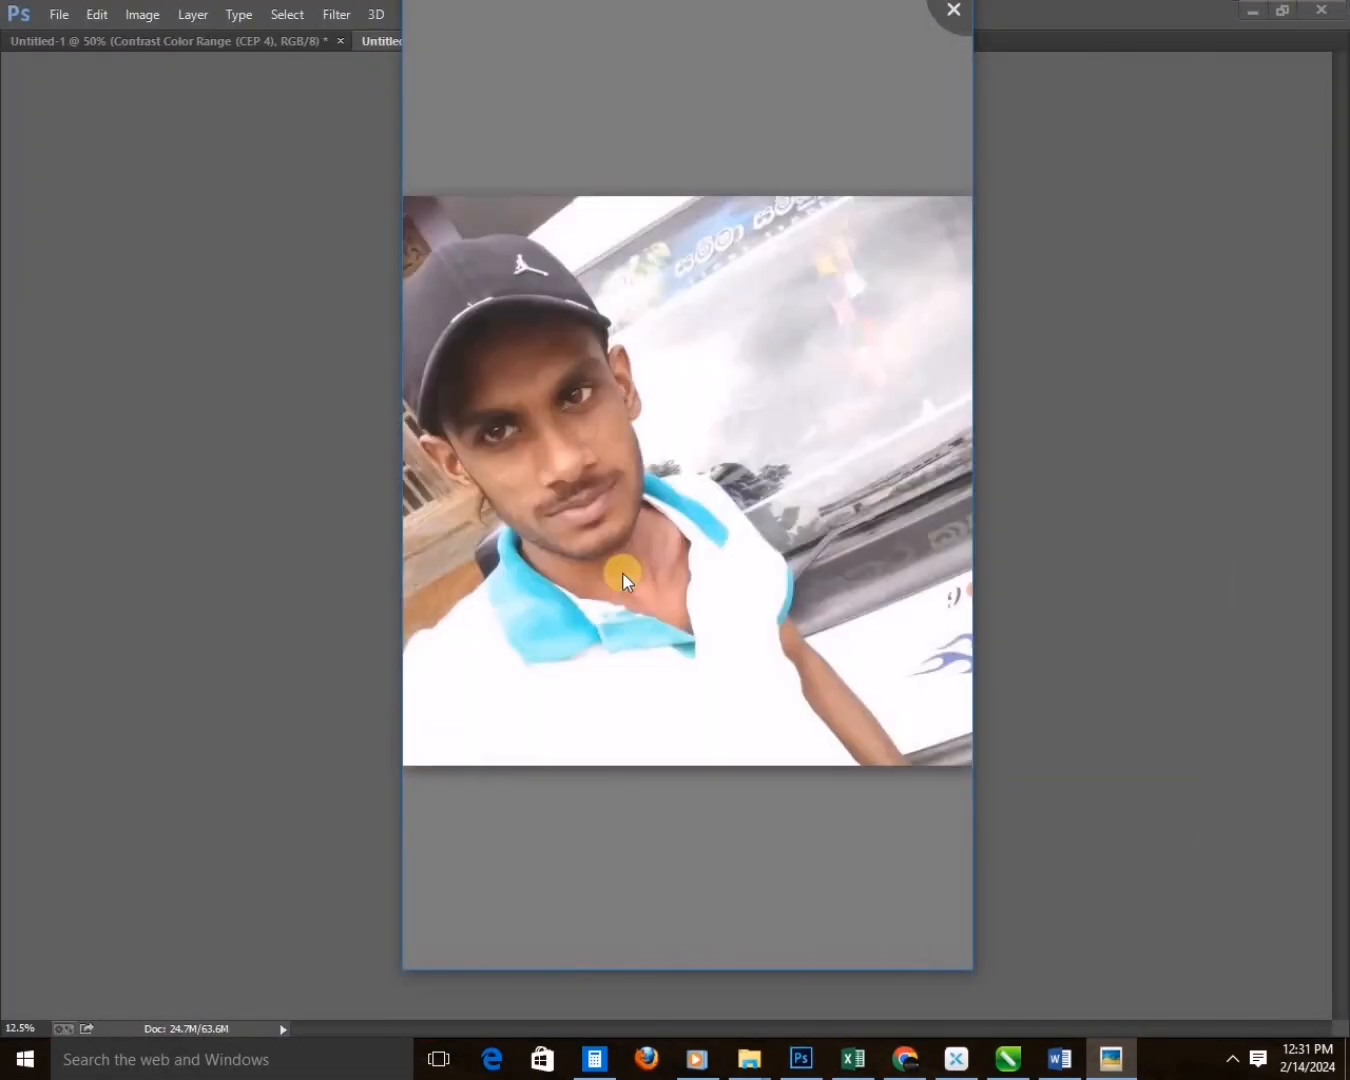
key("Right")
key("Escape")
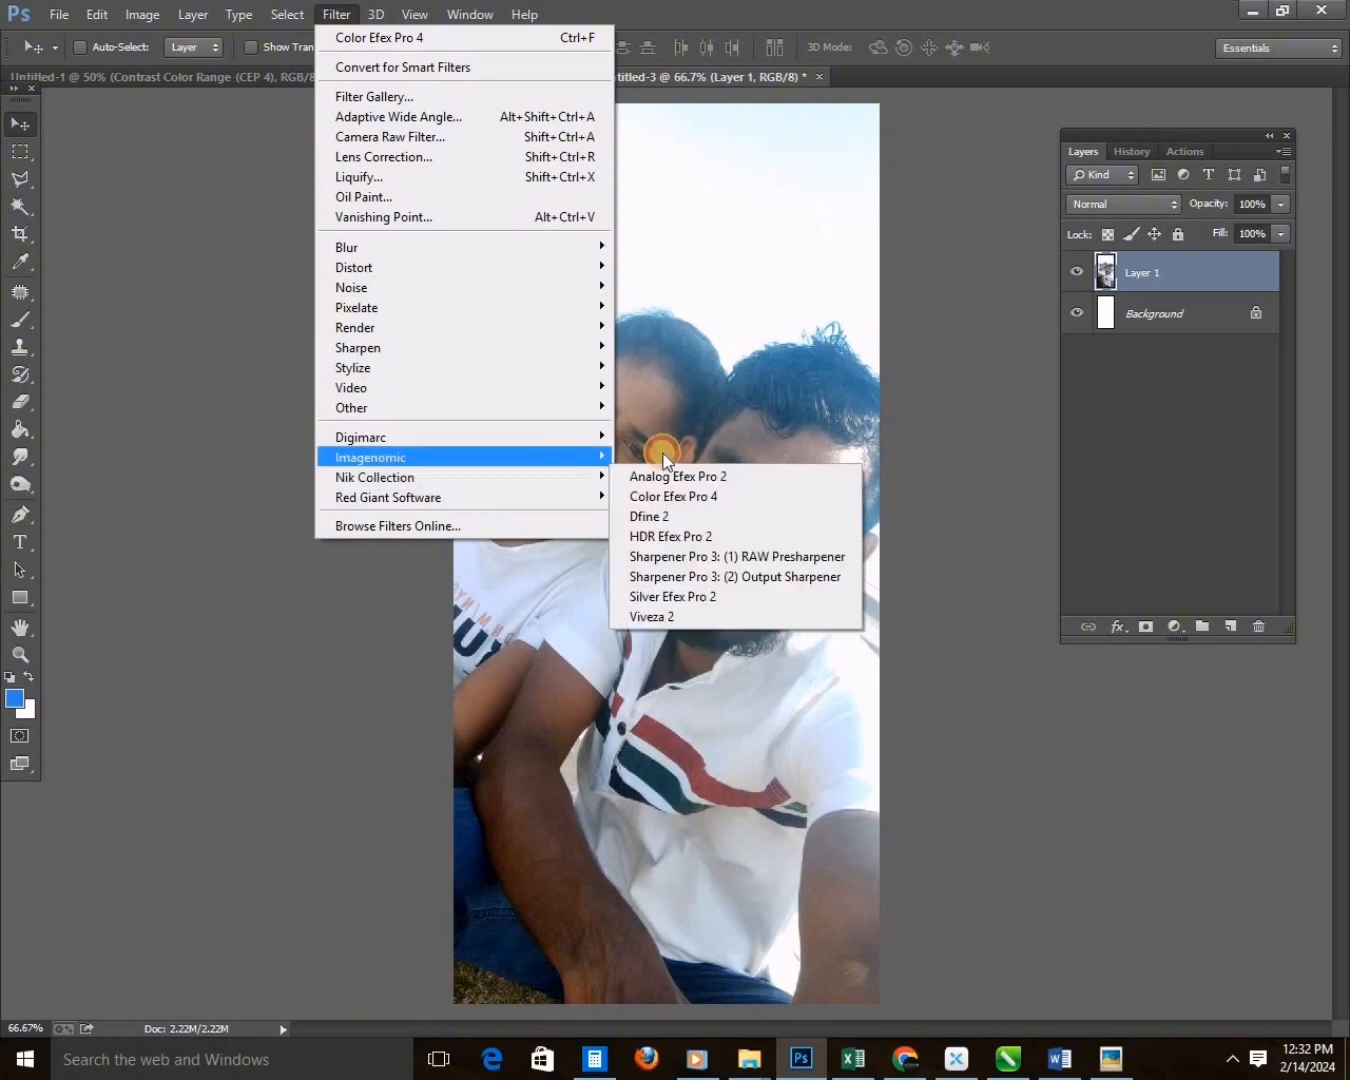
left_click(780, 454)
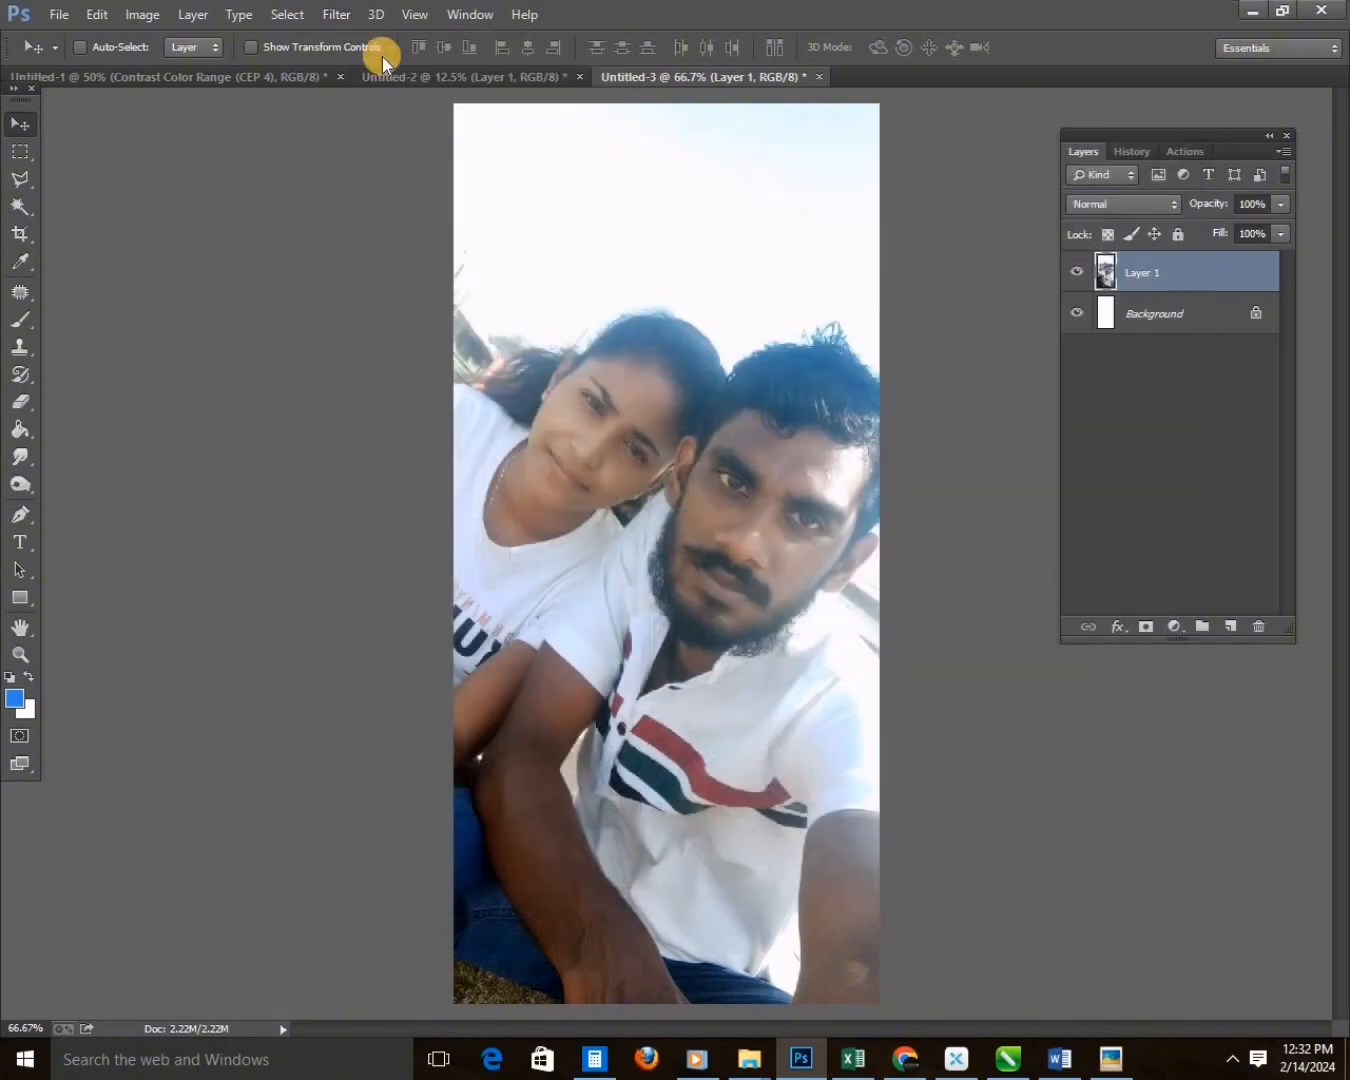
Apply the Color Efex Pro 4 Contrast Color Range filter to the couple selfie.
left_click(336, 14)
mouse_move(495, 472)
left_click(657, 495)
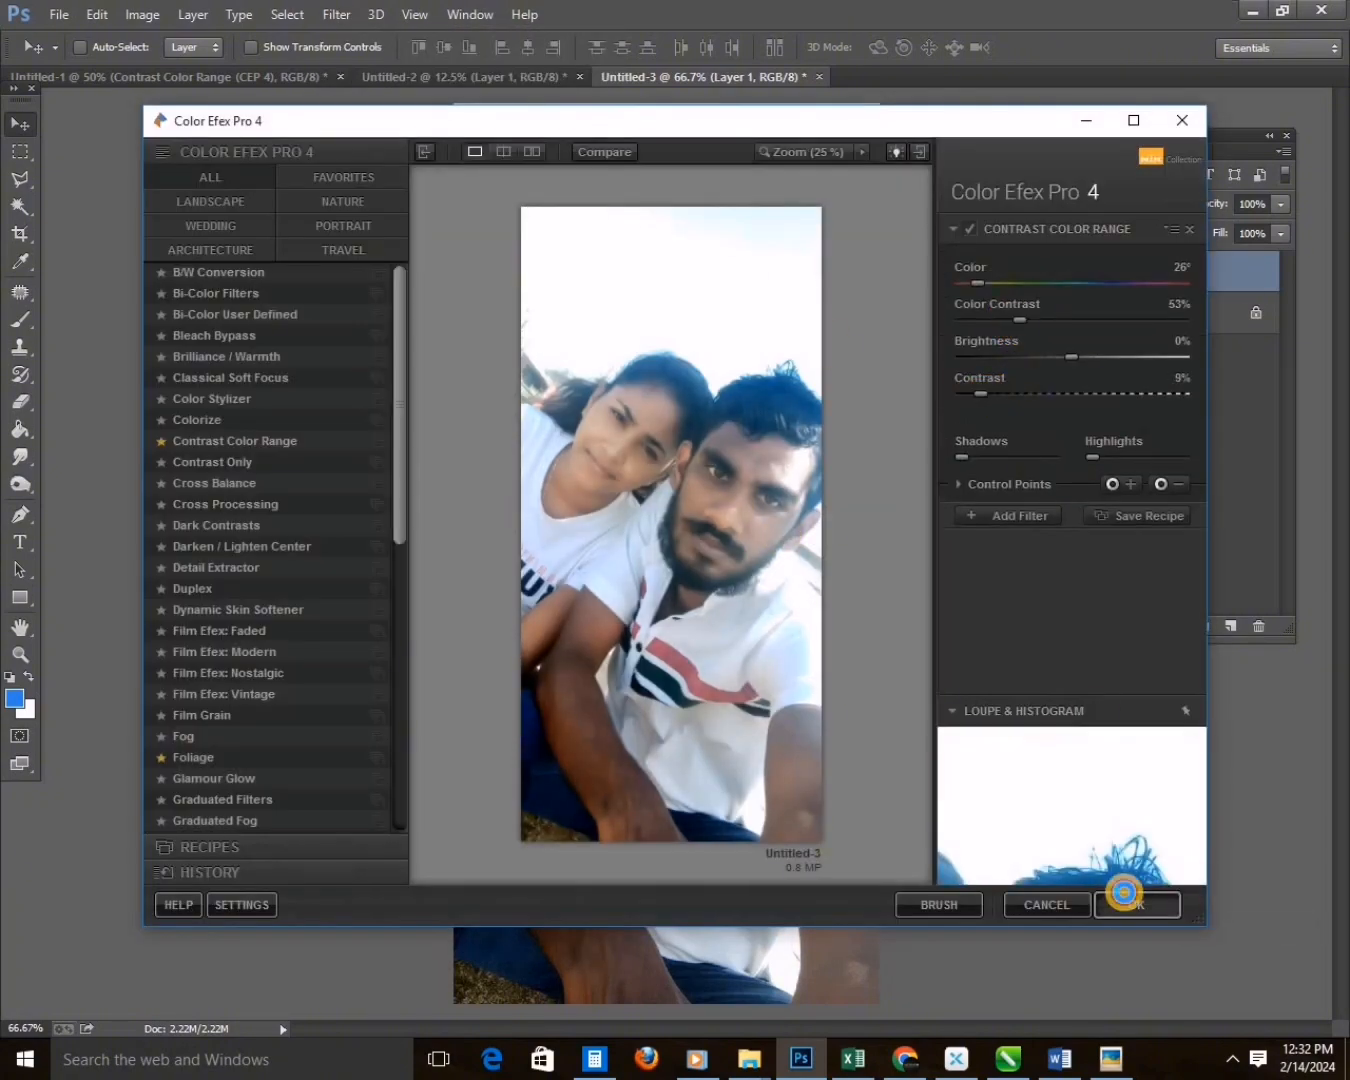
left_click(1124, 902)
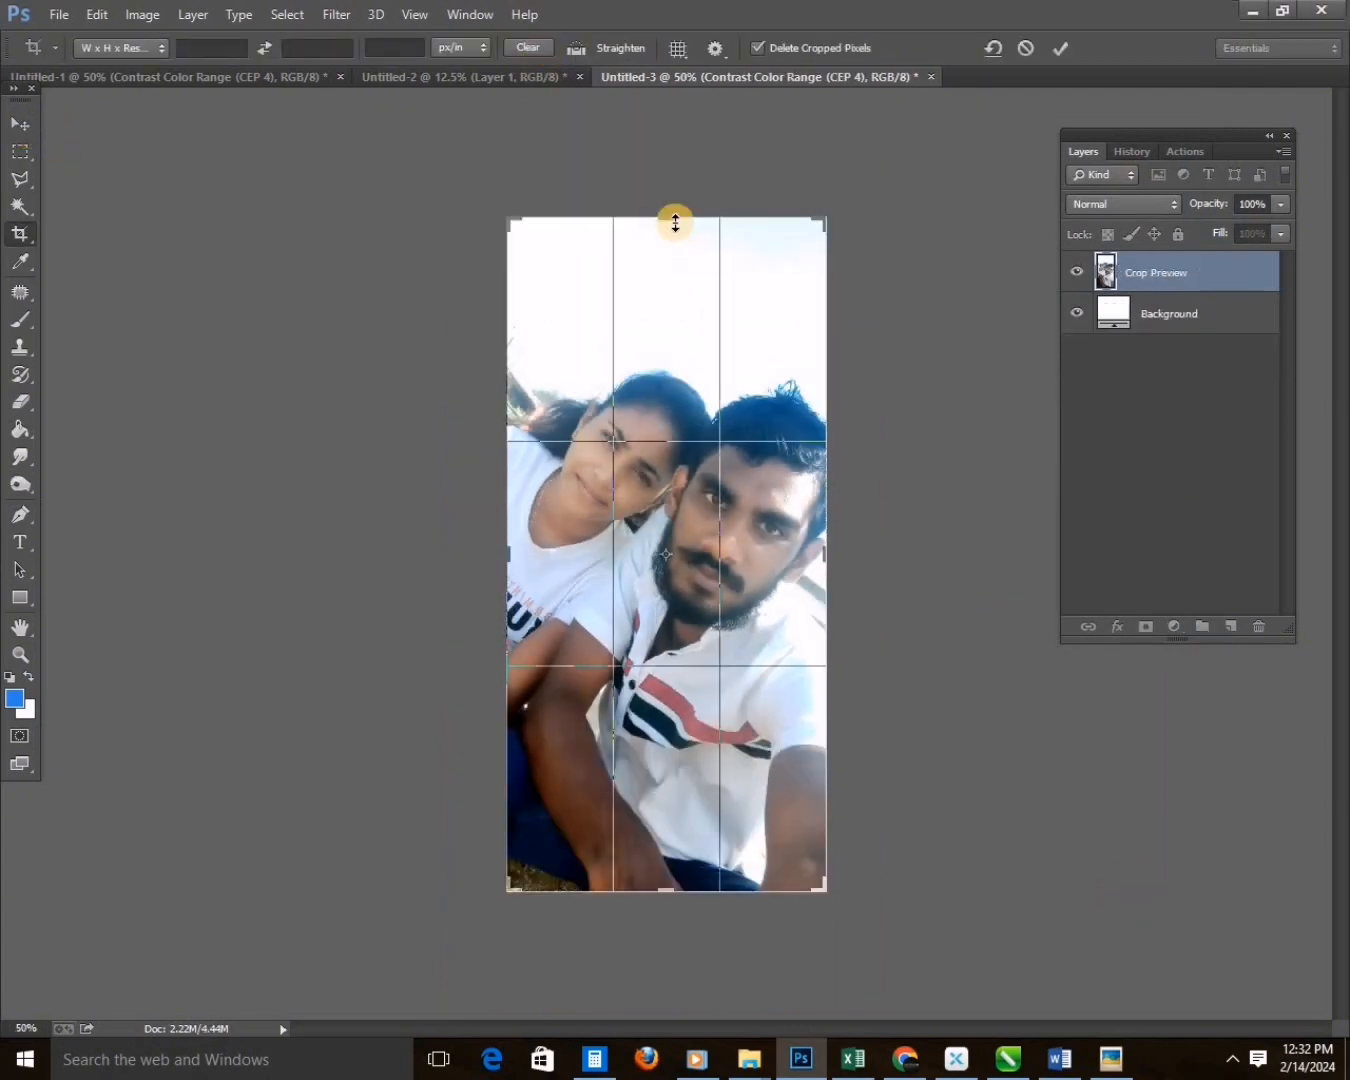
Crop the white-shirt couple selfie and place it in the portrait document behind the man's cutout.
left_click_drag(675, 220, 671, 280)
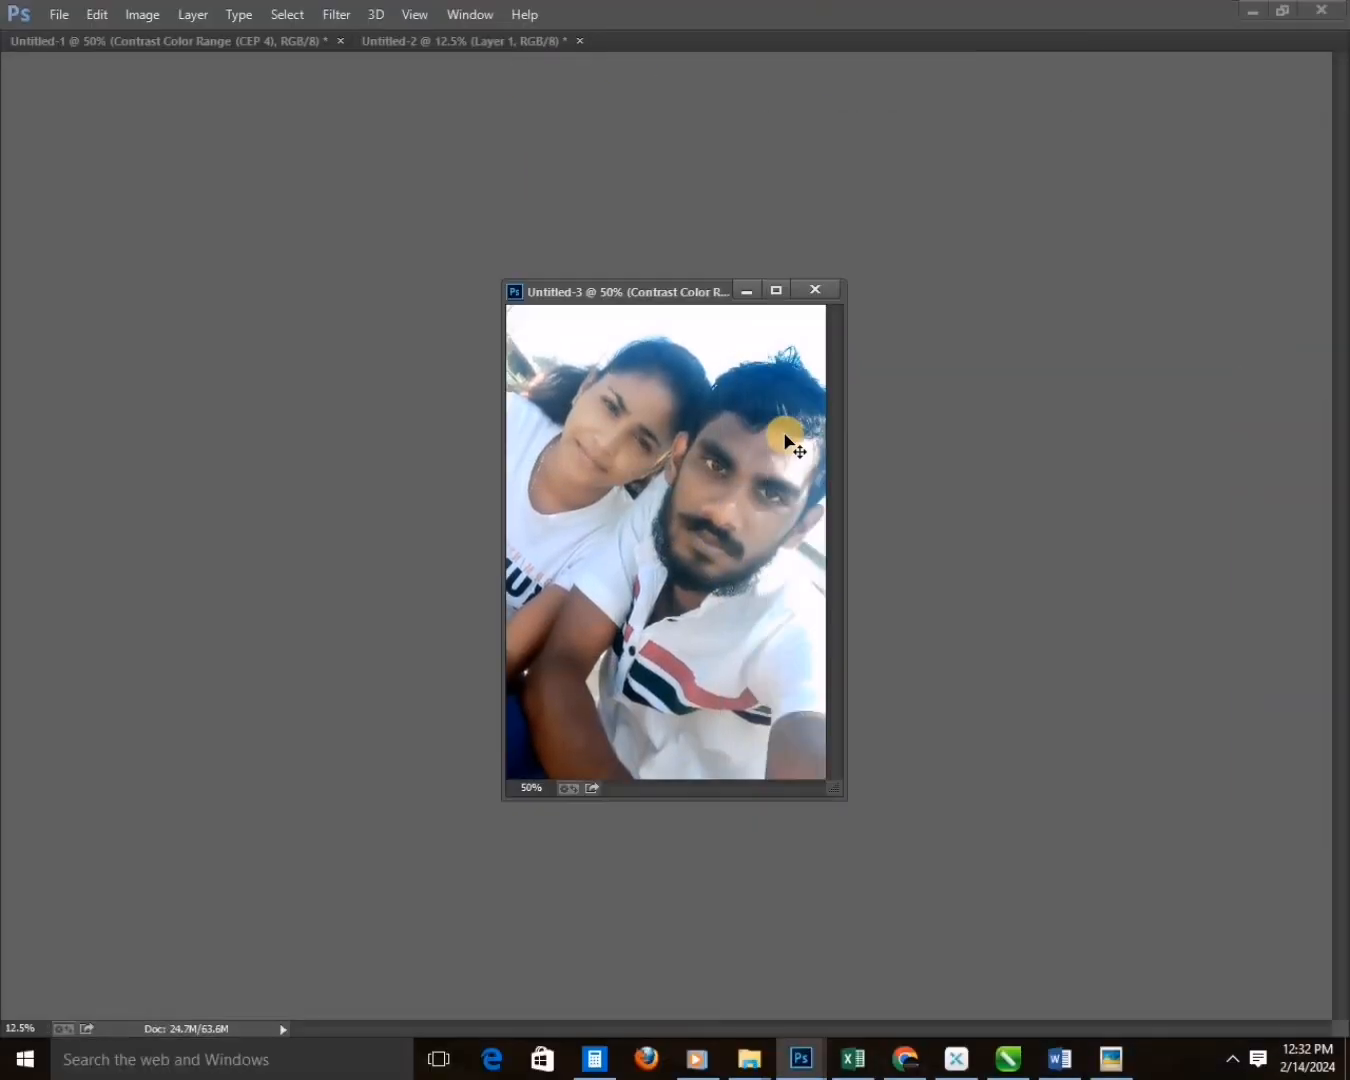
left_click_drag(789, 439, 642, 393)
Try several blend modes on the selfie layer over the bokeh background and settle on Luminosity.
key("F7")
left_click(1123, 203)
left_click(1108, 261)
key("Down")
key("Down")
key("Down")
key("Down")
key("Down")
key("Down")
key("Down")
key("Down")
key("Down")
key("Down")
key("Down")
key("Down")
key("Down")
key("Down")
key("Down")
key("Down")
key("Down")
key("Down")
key("Down")
key("Down")
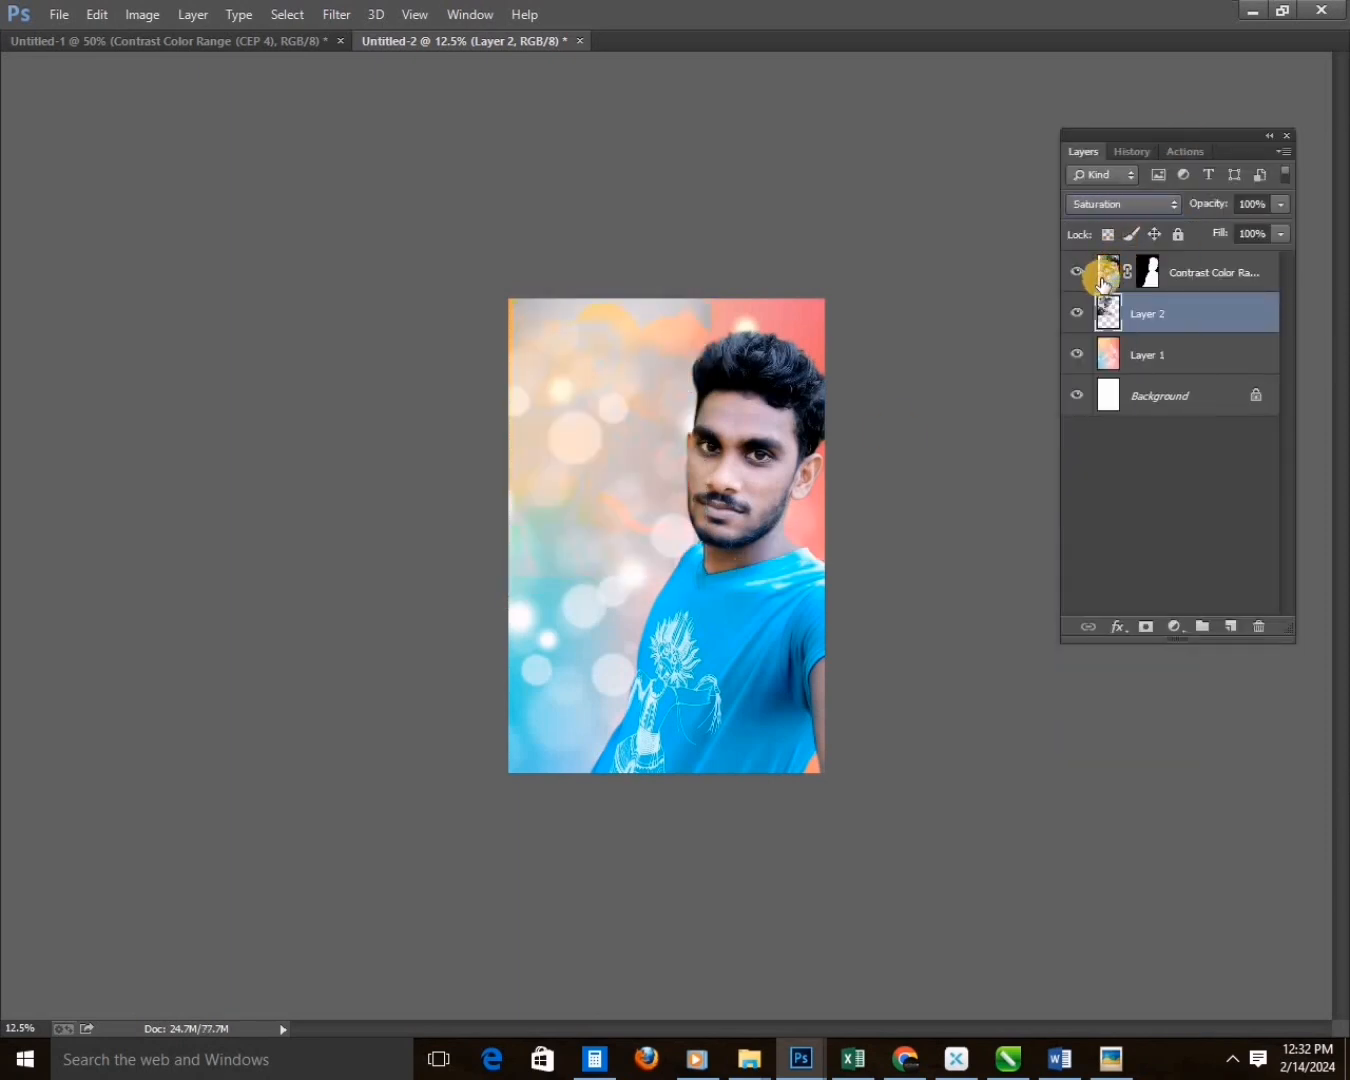
key("Up")
key("Up")
key("Up")
key("Up")
key("Up")
key("Up")
key("Up")
key("Up")
key("Up")
key("Up")
key("Up")
key("Up")
key("Up")
key("Up")
key("Up")
key("Up")
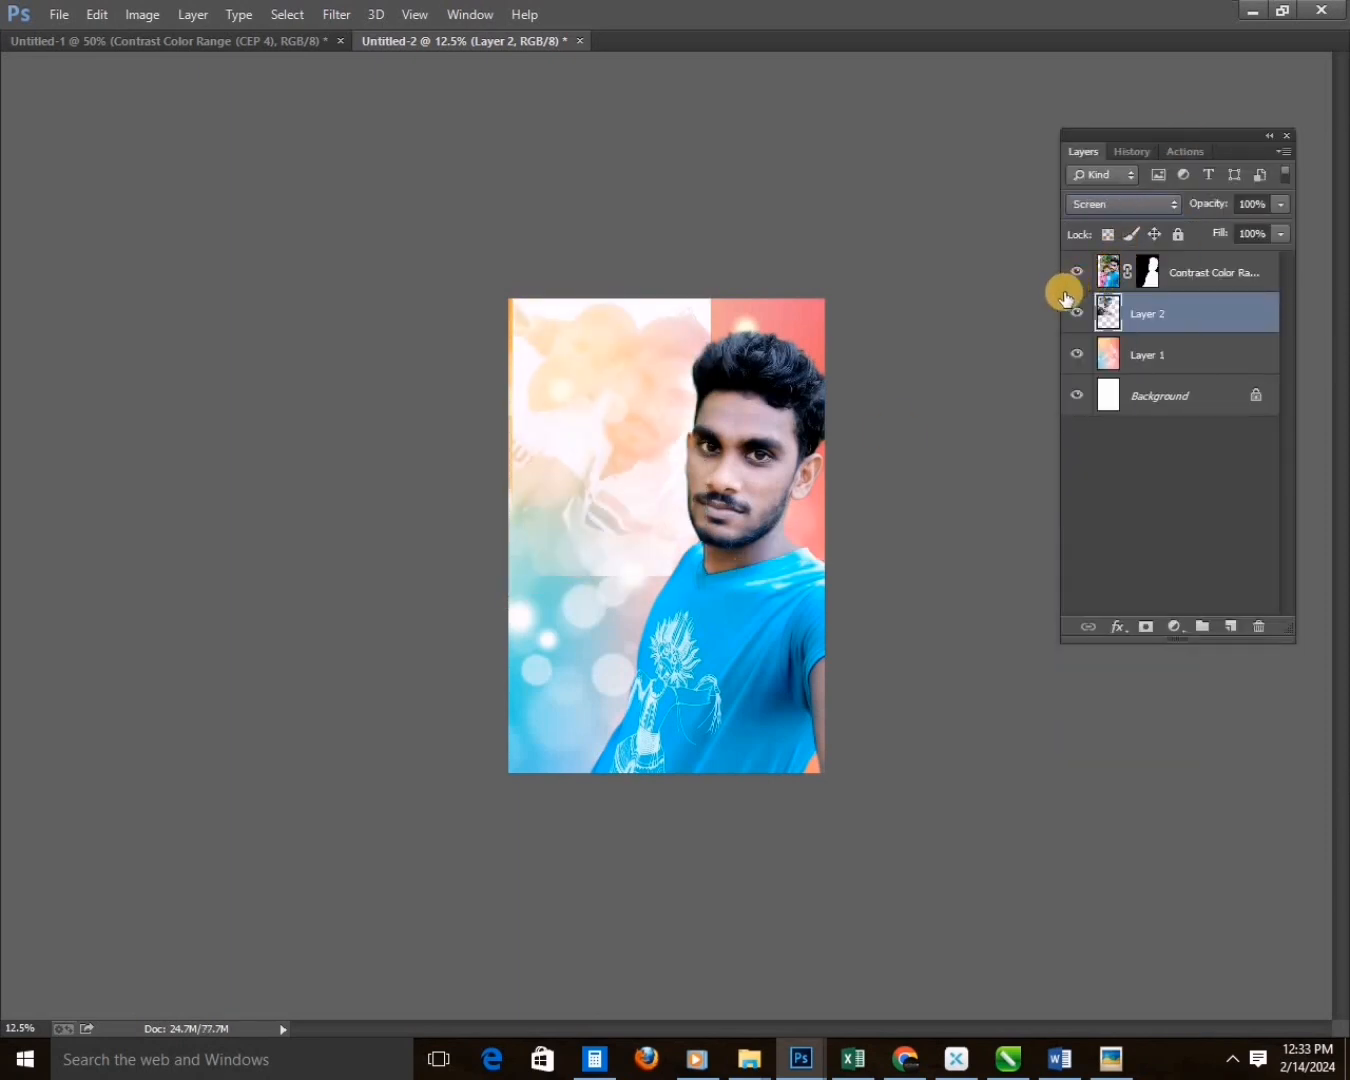
key("Up")
key("Up")
key("Up")
key("Up")
key("Up")
key("Up")
key("Up")
key("Up")
key("Down")
key("Down")
key("Down")
key("Up")
key("Up")
key("Down")
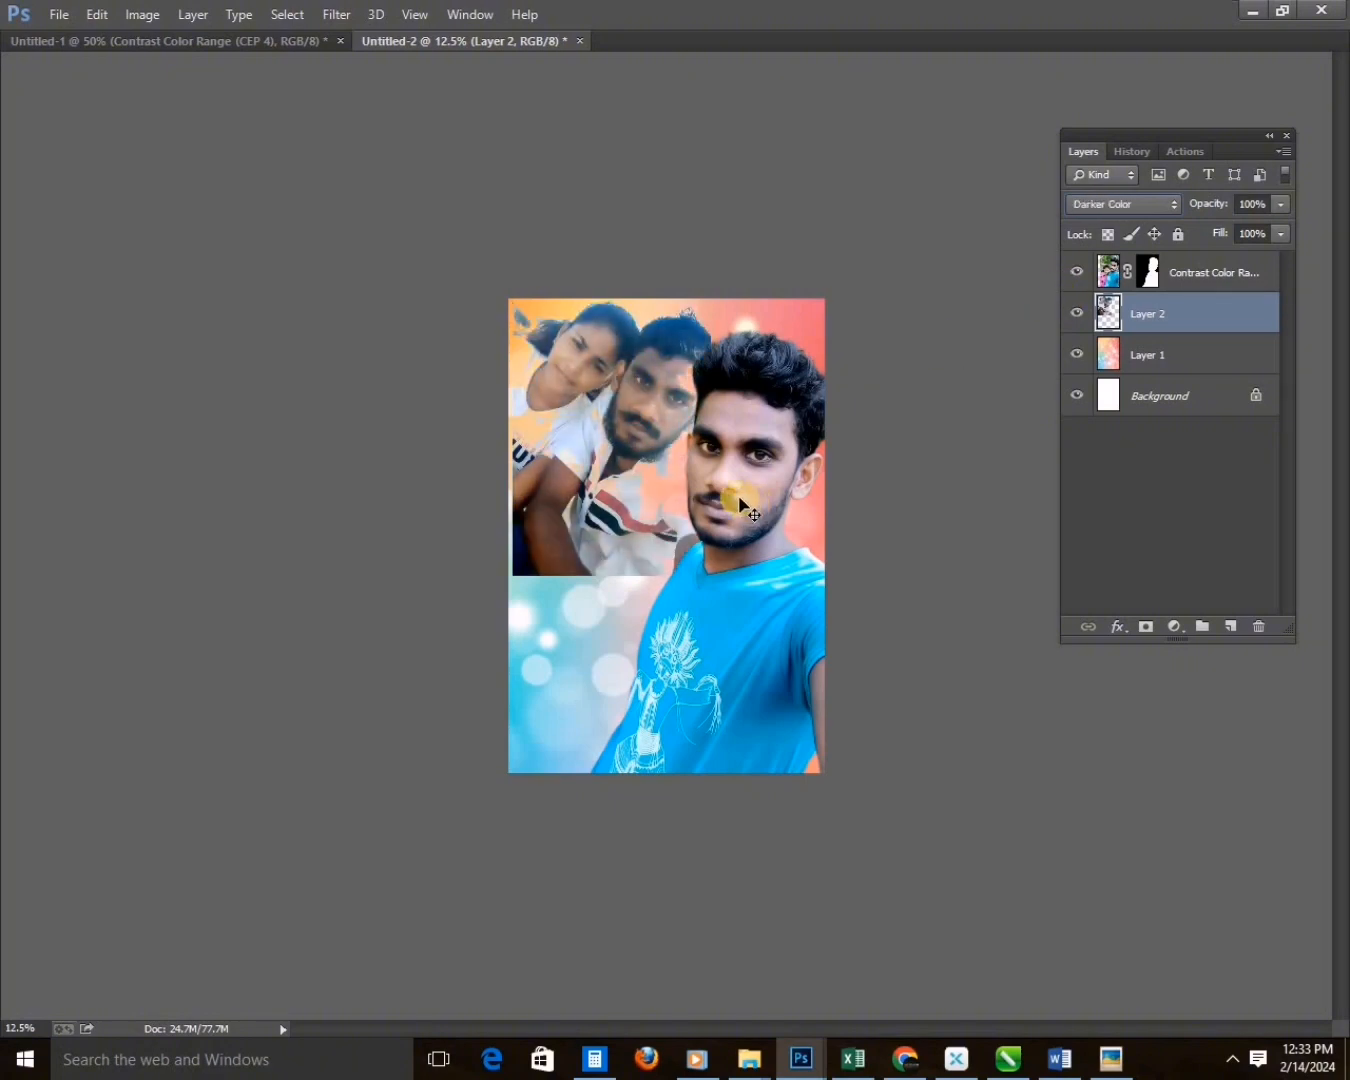
key("Down")
key("Down")
key("Down")
key("Down")
key("Down")
key("Down")
key("Down")
key("Down")
key("Down")
key("Down")
key("Down")
key("Down")
key("Down")
key("Down")
key("Down")
key("Down")
key("Down")
key("Down")
key("Down")
key("Down")
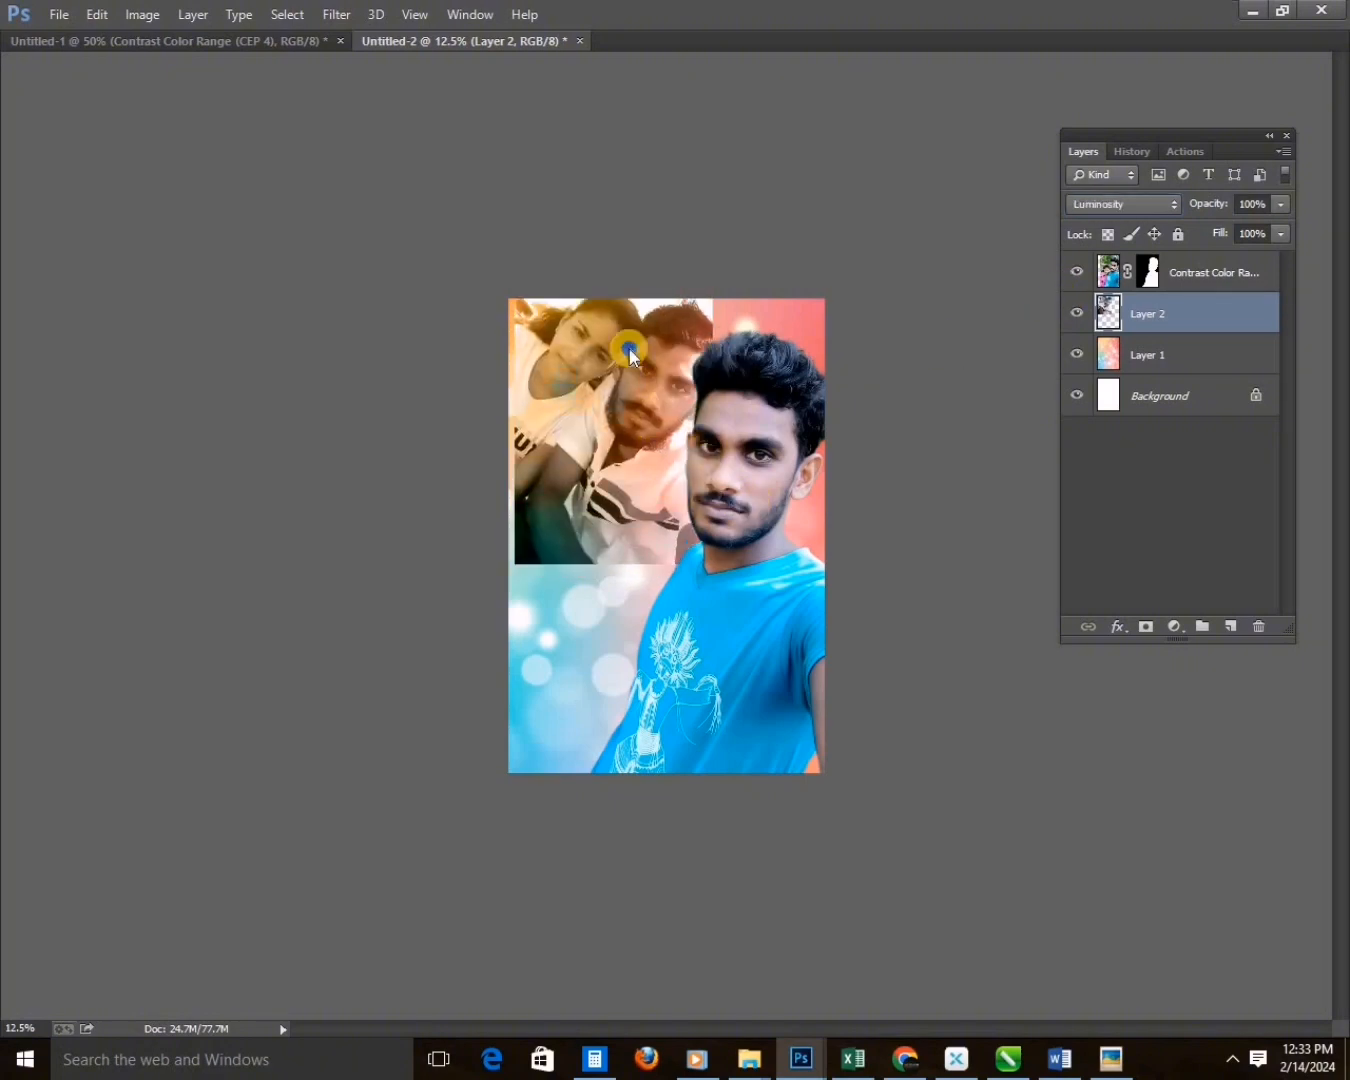
Flip the couple selfie horizontally and move it against the page's left edge.
key("ctrl+t")
right_click(628, 349)
left_click(695, 667)
key("Return")
left_click_drag(639, 461, 629, 461)
Set the selfie layer's opacity to 45% and lightly erase the orange bokeh layer behind the couple's faces.
key("2")
key("4")
right_click(580, 605)
left_click(635, 641)
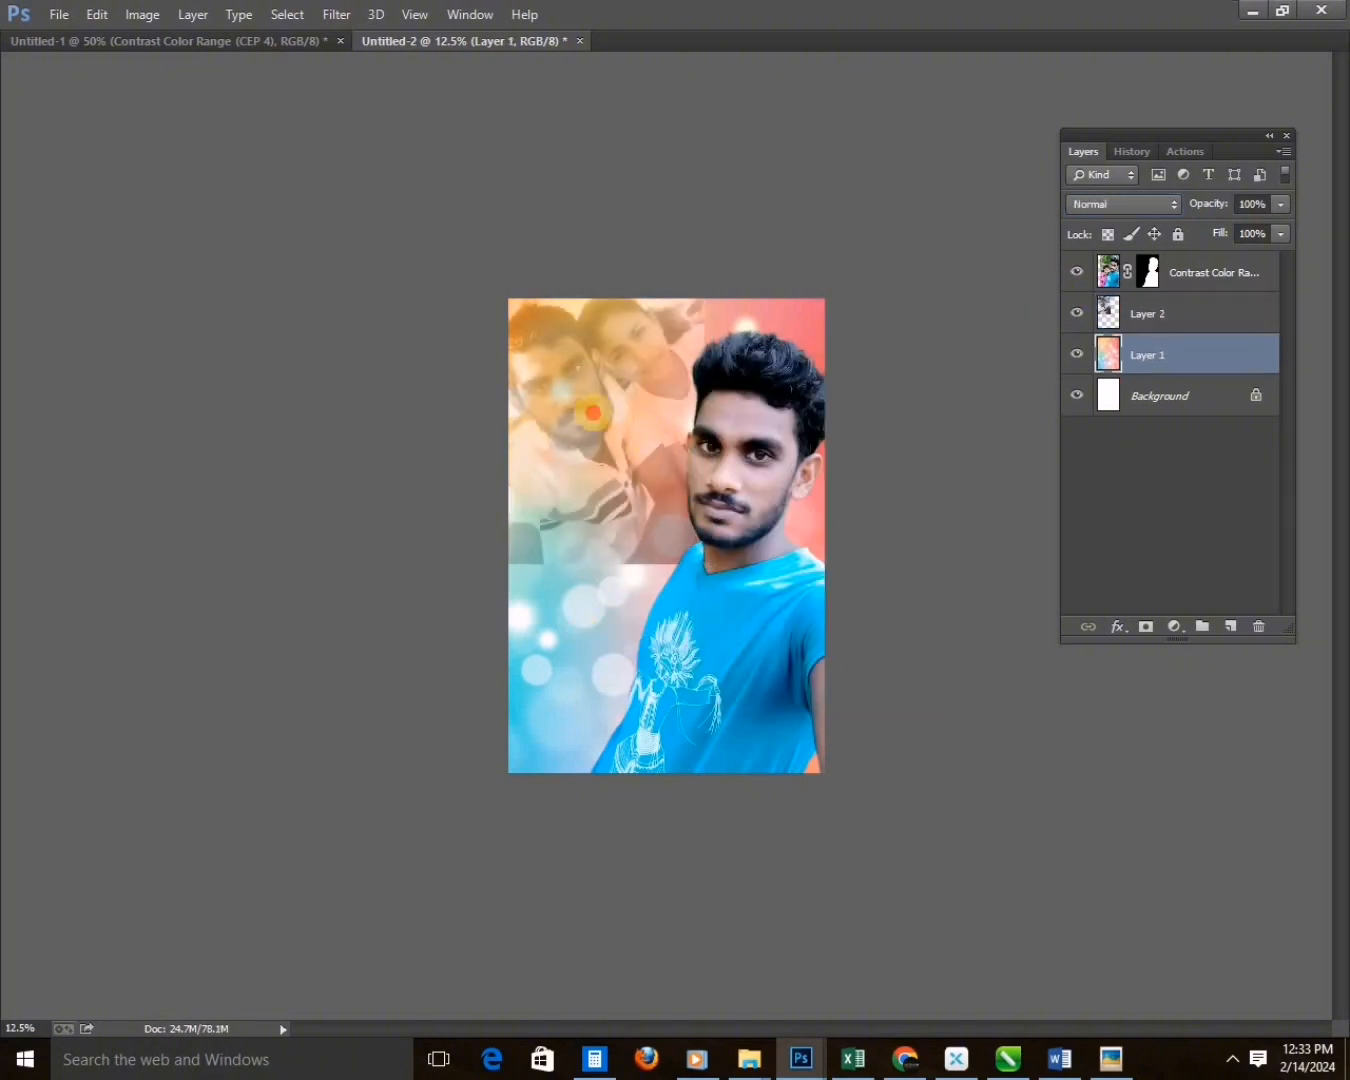
right_click(612, 485)
left_click(639, 503)
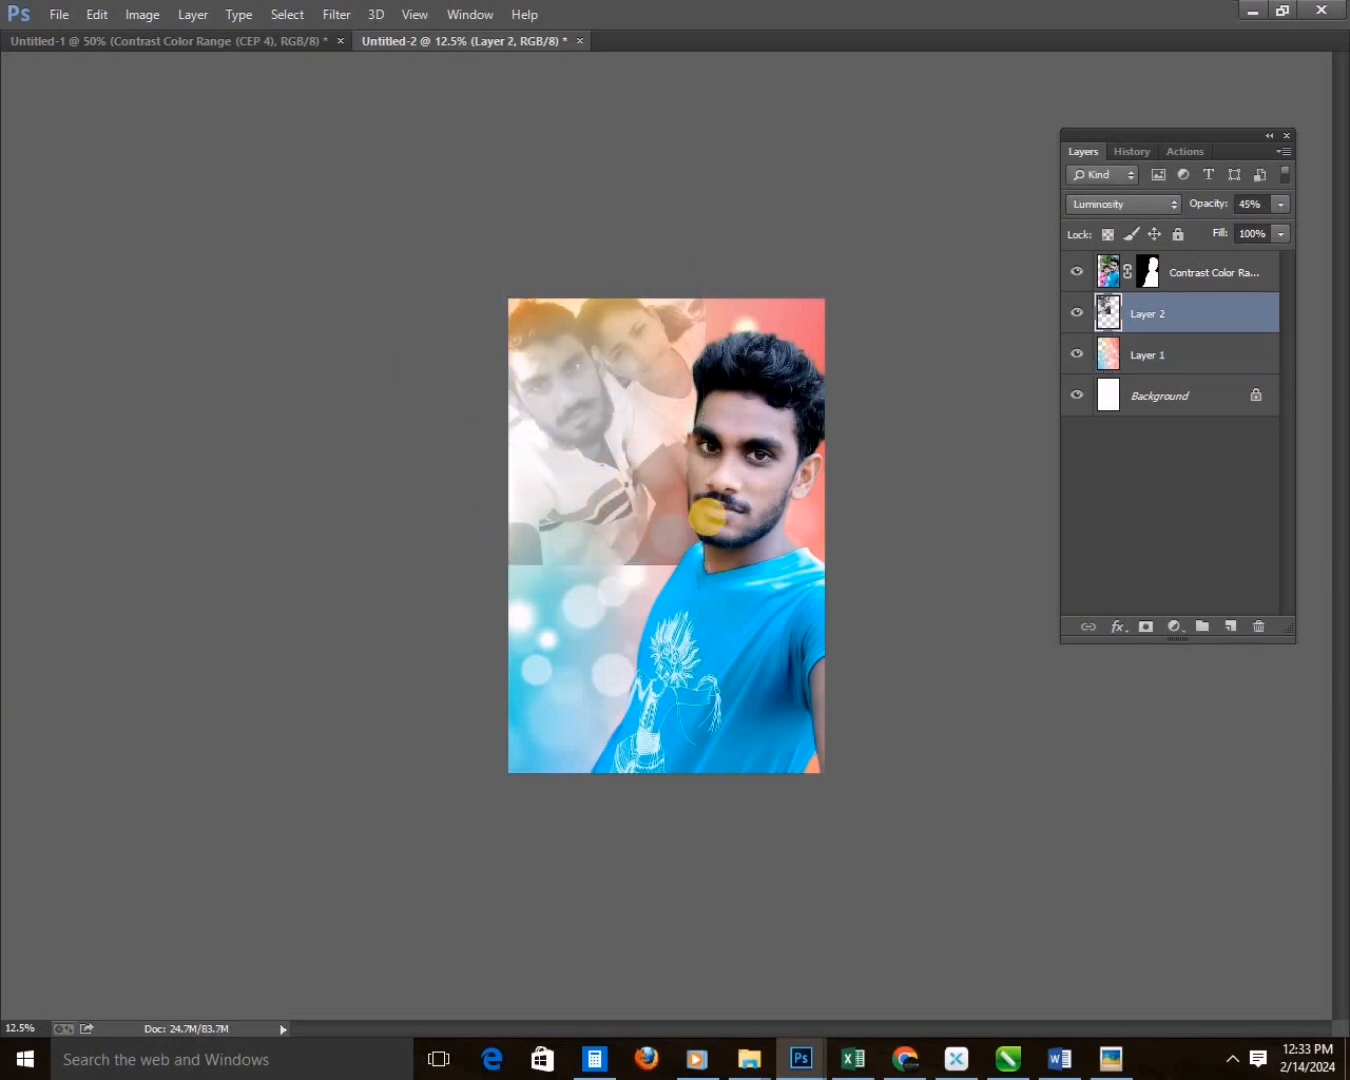
Fade the hard lower and right edges of the couple selfie with a soft Eraser.
mouse_move(685, 646)
left_mouse_down()
mouse_move(846, 603)
mouse_move(768, 293)
left_mouse_up()
left_click(605, 409)
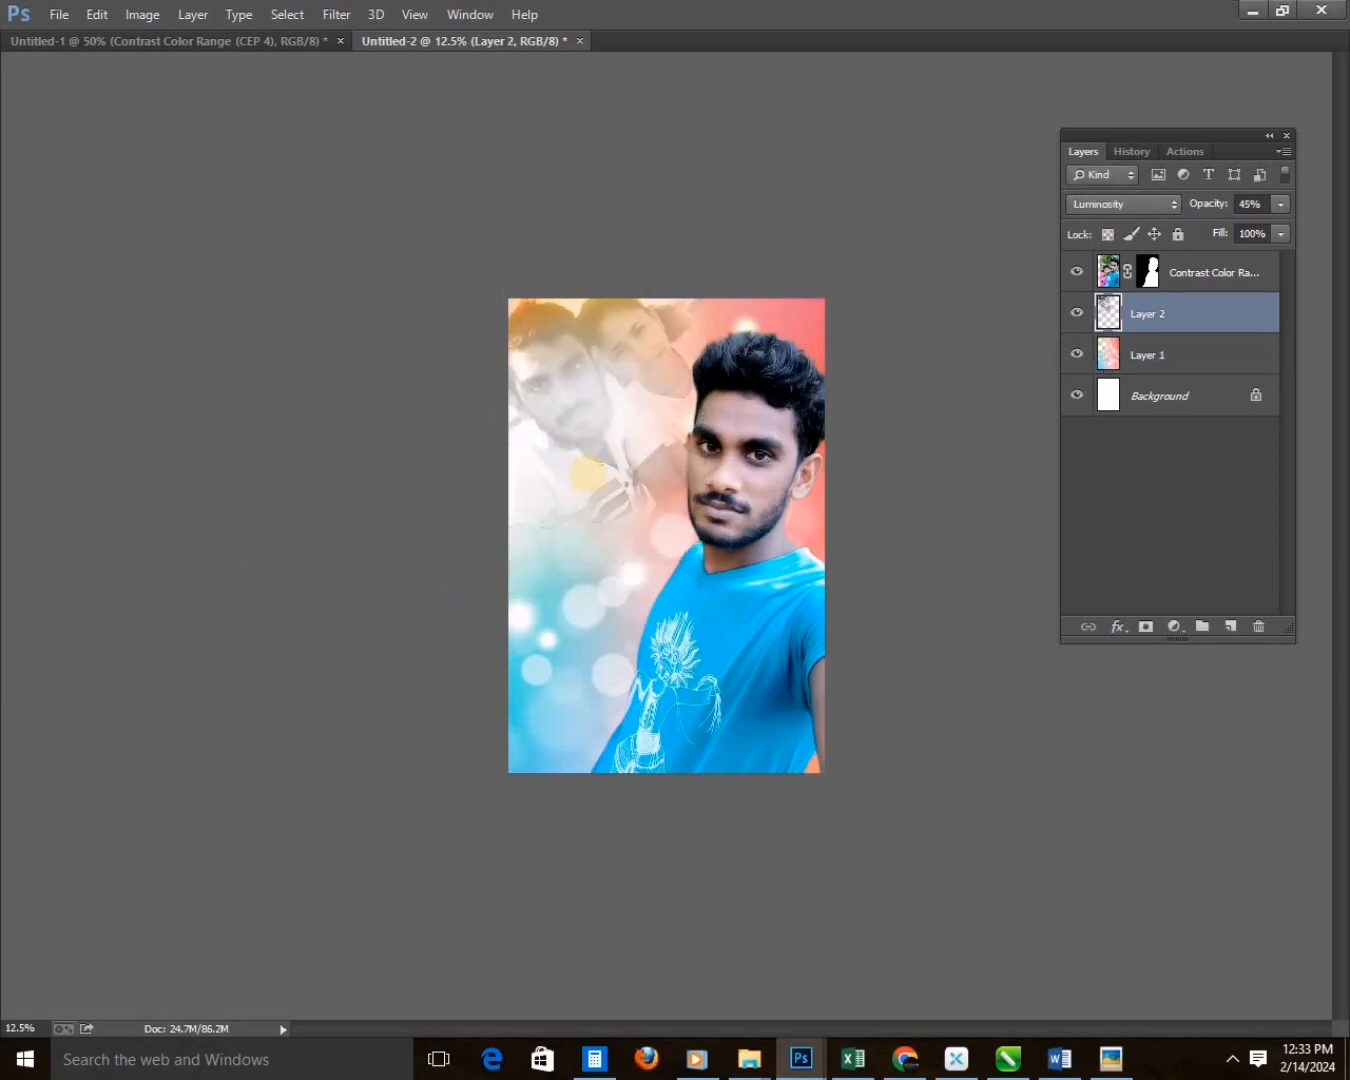
key("ctrl+z")
Enlarge the faded selfie, move it into the page's upper-left corner and lower its opacity to 40%.
key("ctrl+t")
key("ctrl+plus")
left_click_drag(853, 182, 896, 209)
key("Return")
key("v")
left_click_drag(709, 389, 692, 371)
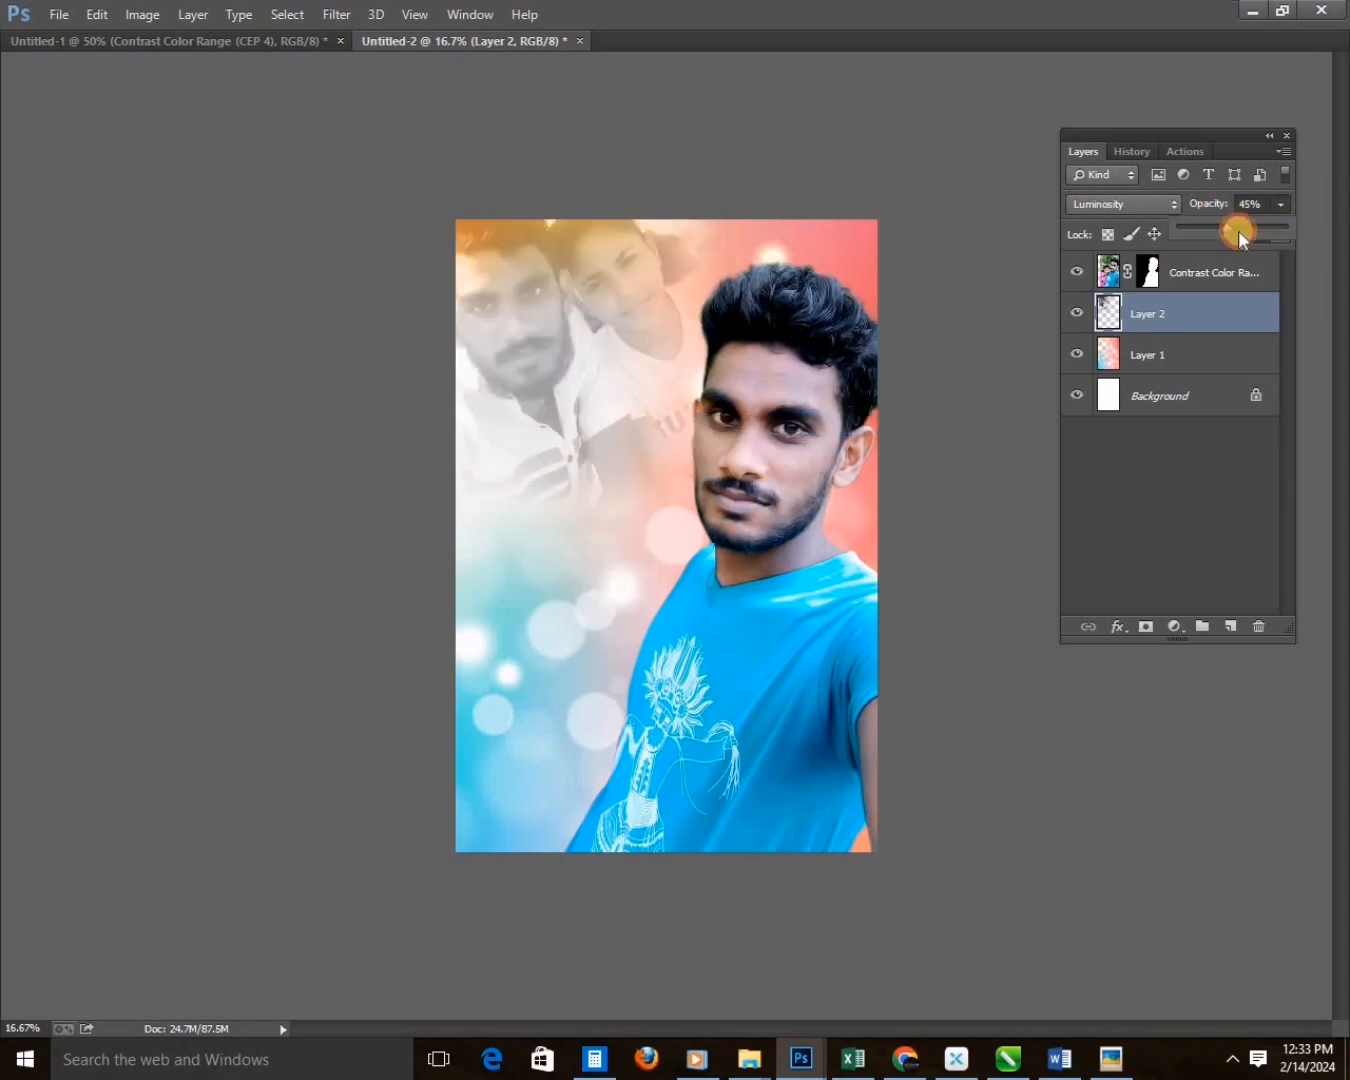
left_click_drag(1238, 230, 1222, 228)
Erase the remaining orange tint of the bokeh layer behind the selfie in the page's upper-left corner.
left_click(1183, 356)
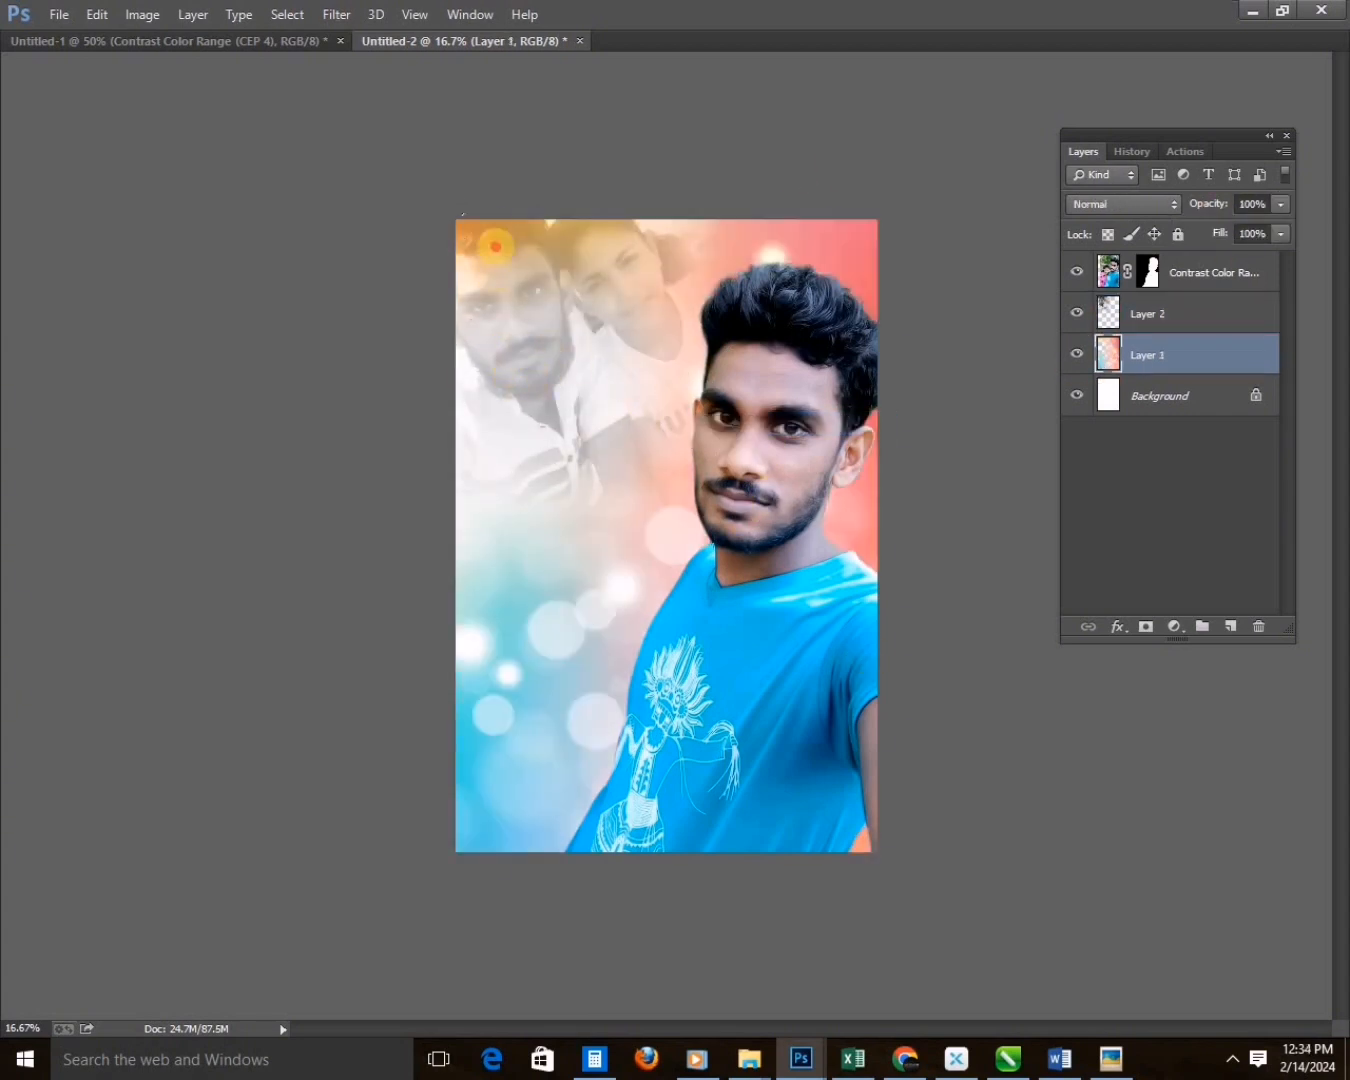
key("alt+bracketleft")
left_click(1075, 357)
left_click(1074, 356)
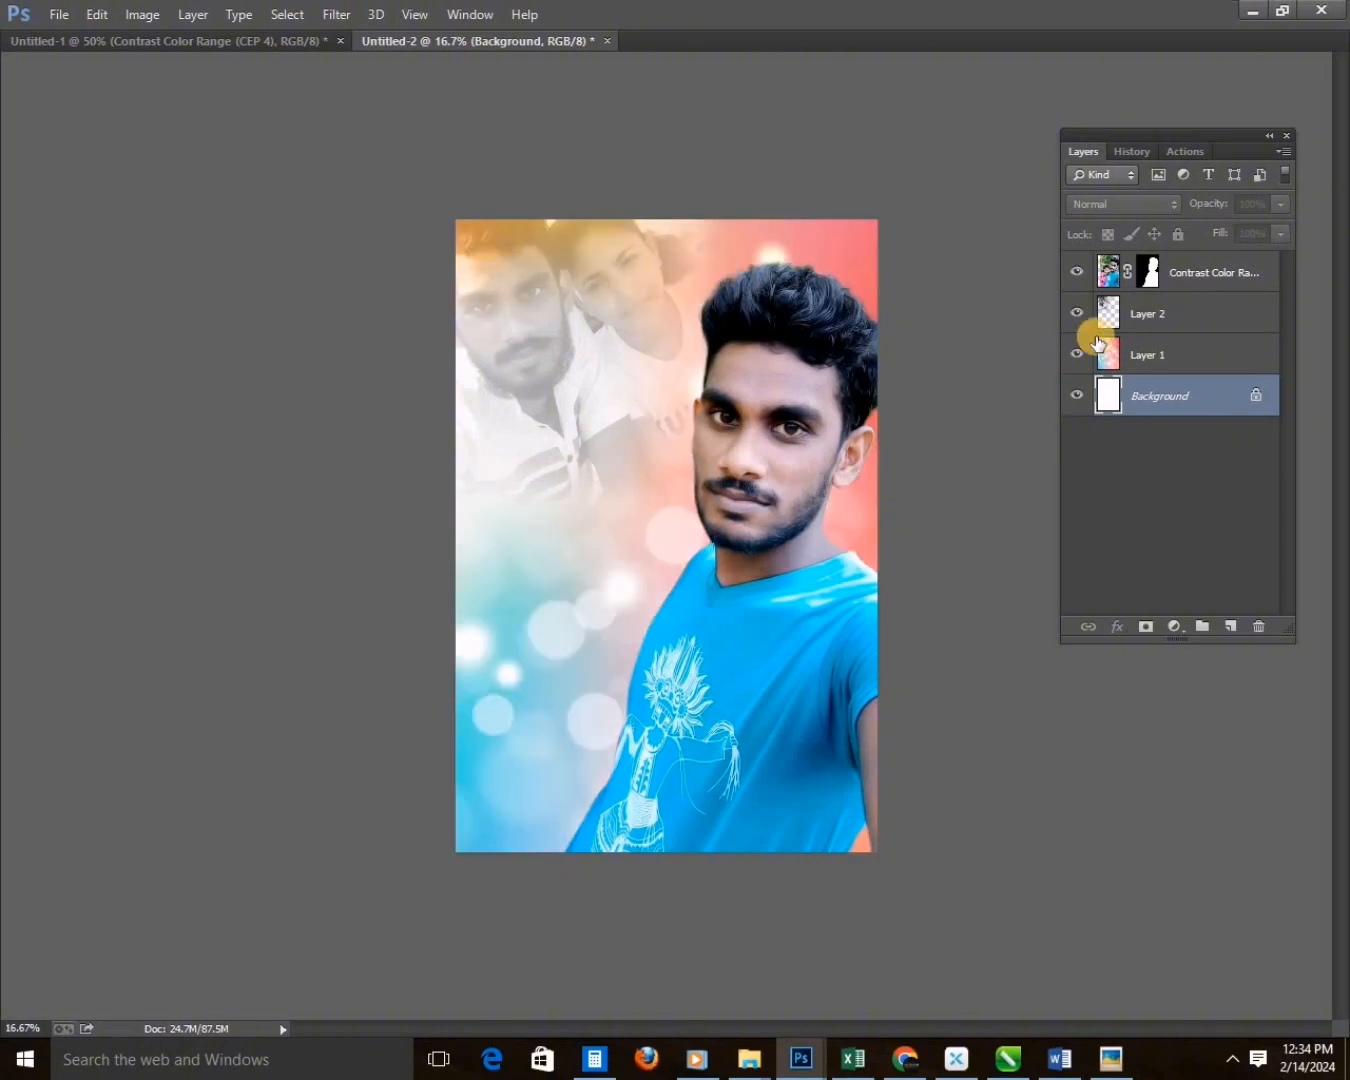
left_click(1098, 345)
key("e")
left_click(523, 236)
left_click(618, 378)
right_click(575, 661)
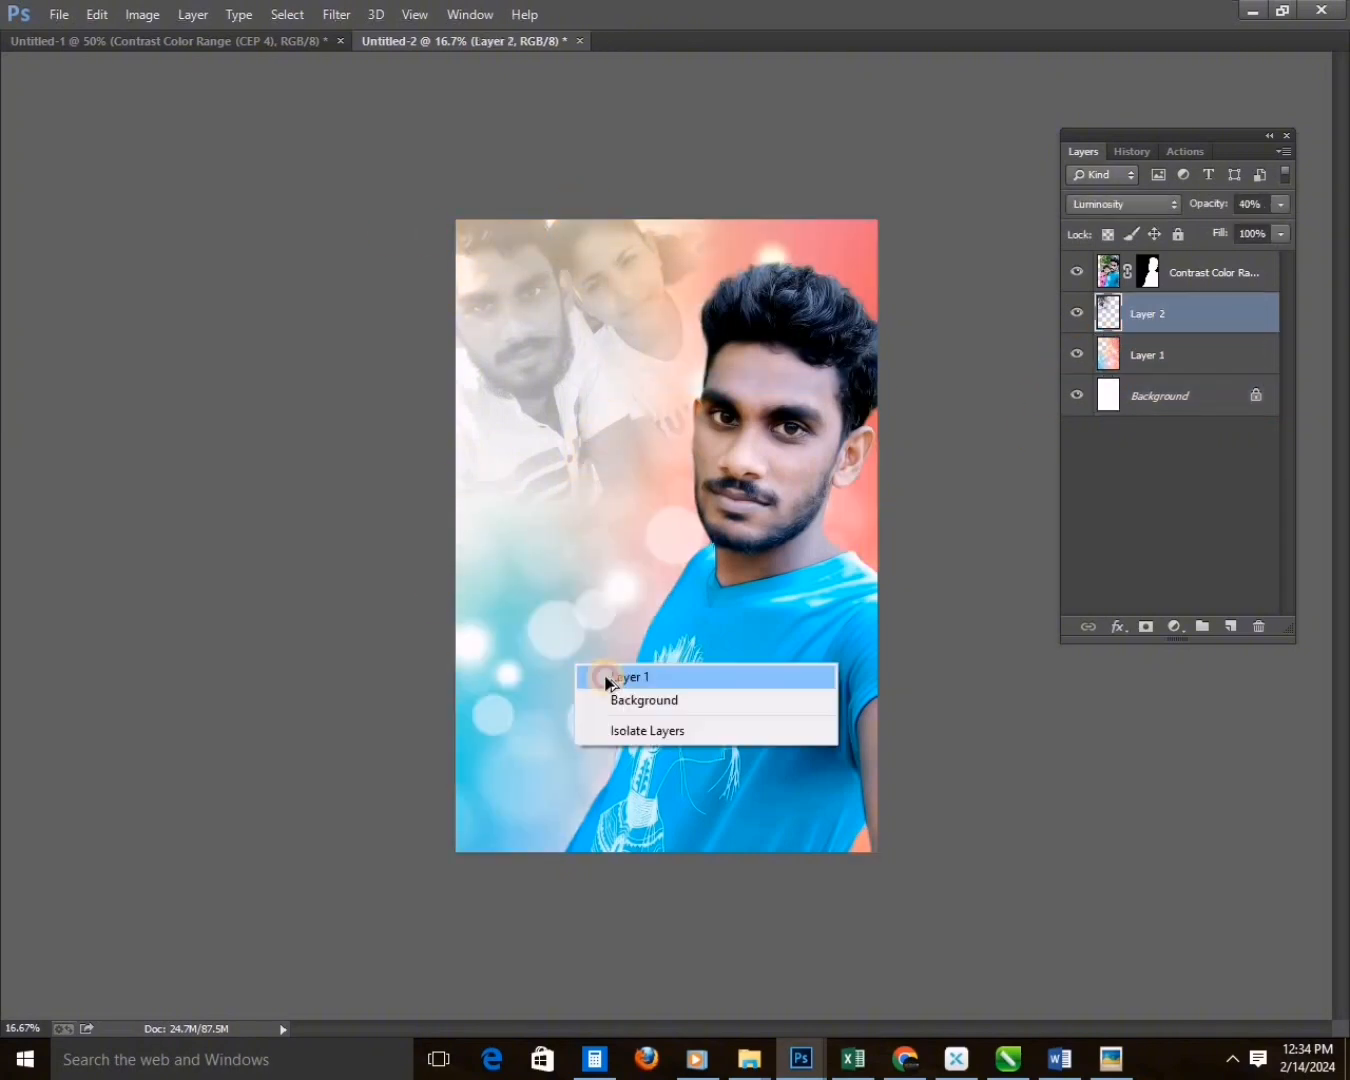
Duplicate the bokeh layer, move the copy up behind the selfie and softly erase parts of it.
left_click(604, 678)
left_click_drag(607, 684, 607, 462)
left_click_drag(659, 461, 771, 545)
left_click_drag(610, 509, 850, 347)
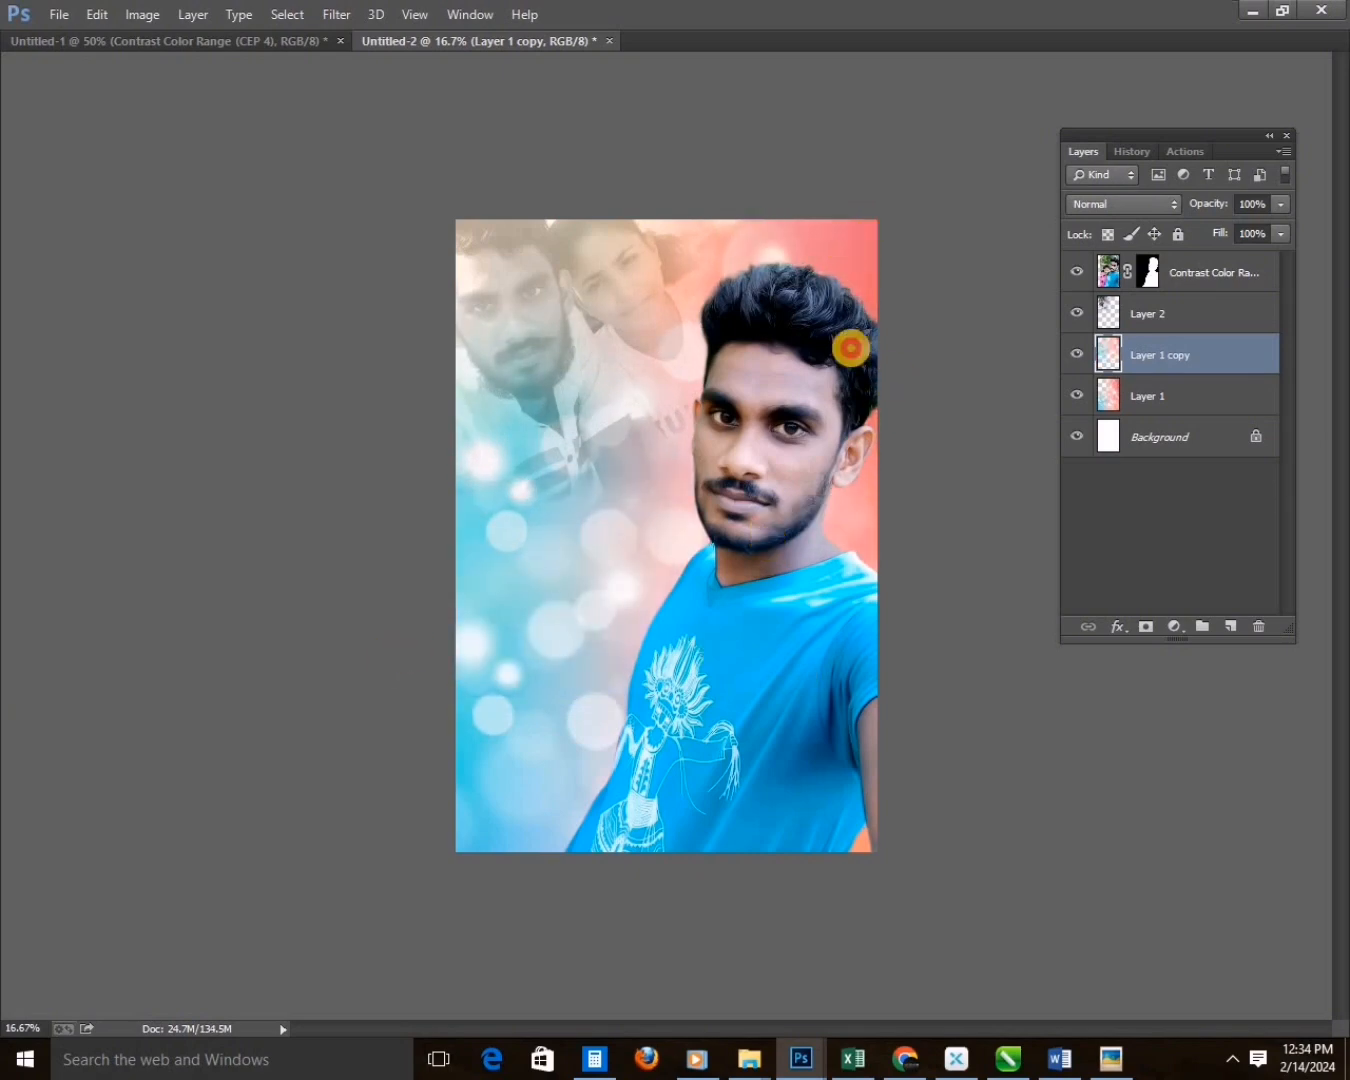
left_click(777, 458)
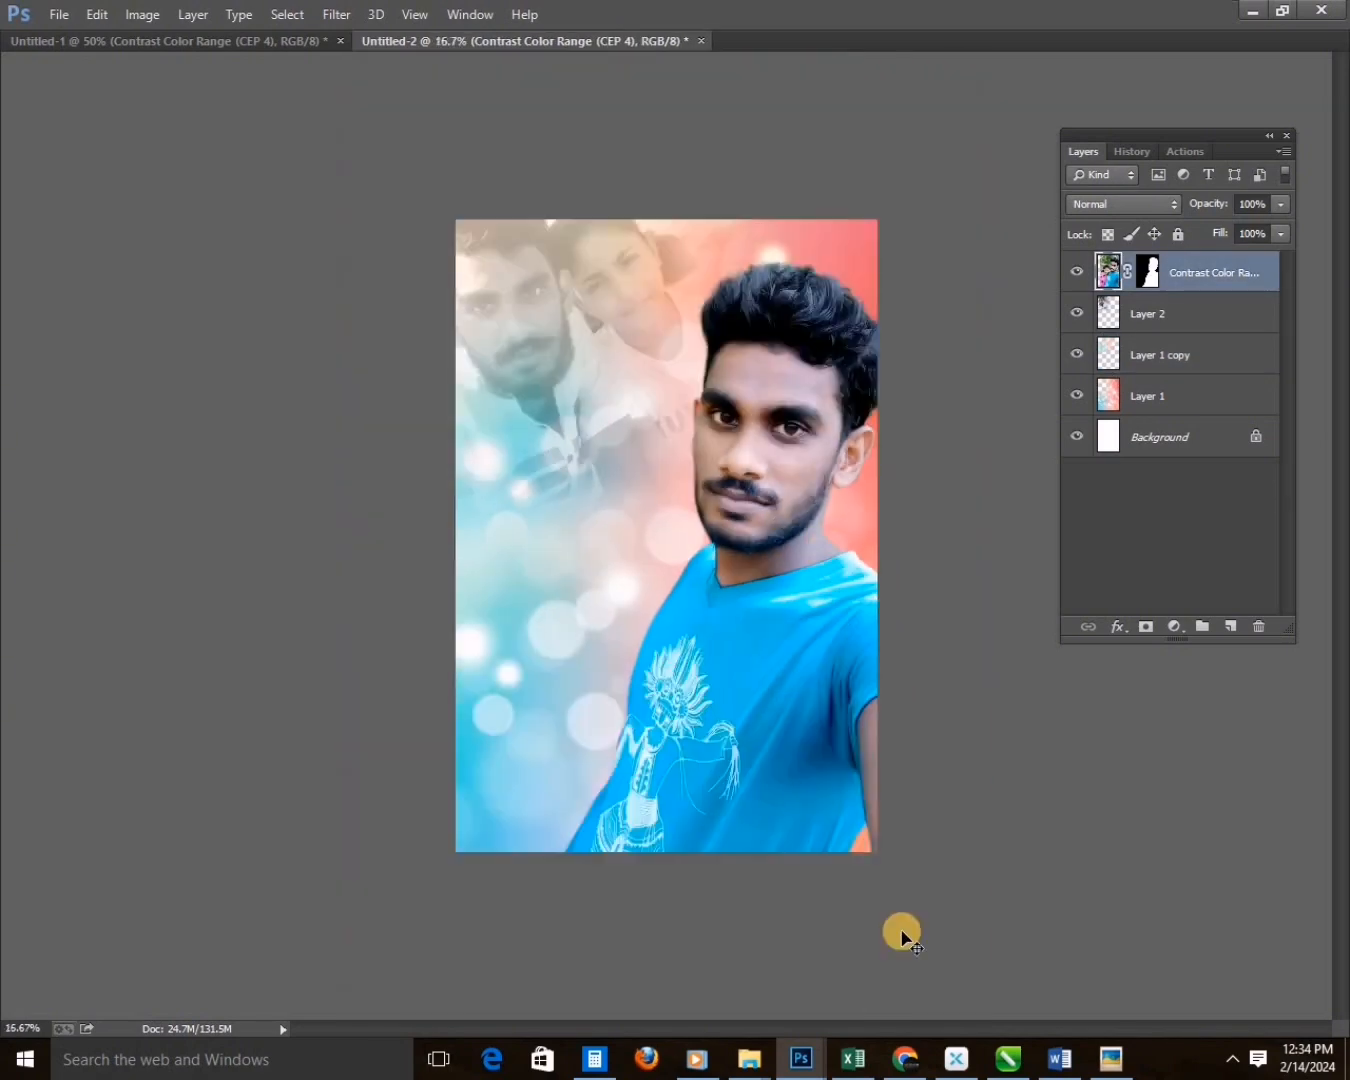
Save the layered document as a TIFF named hkghk in the Desktop's New folder.
left_click(757, 1060)
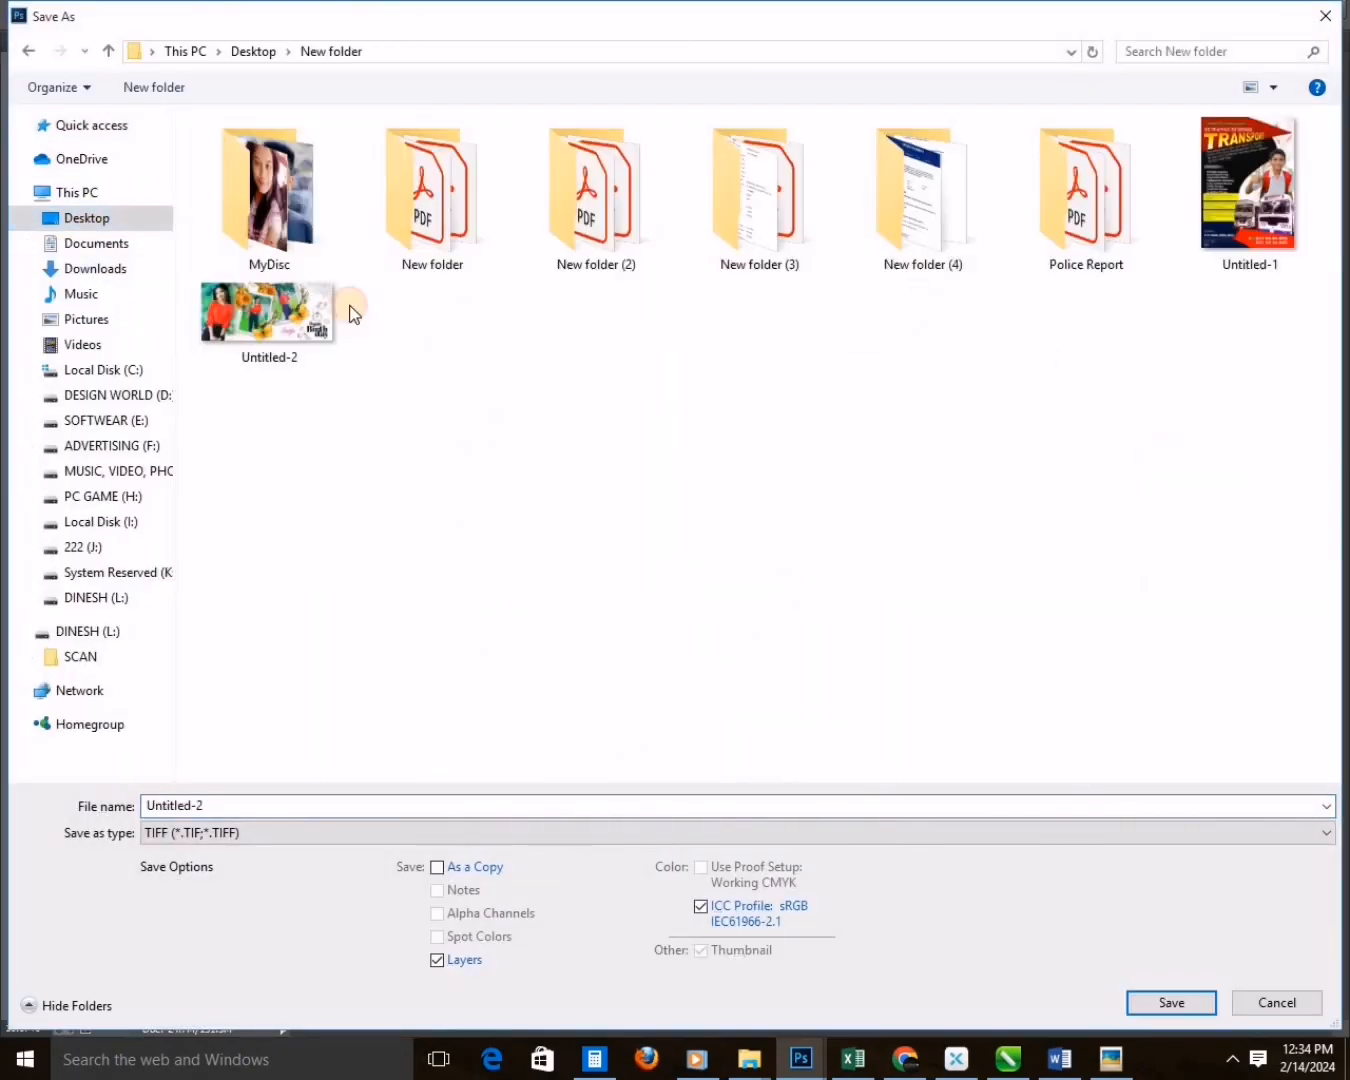
type("hkghk")
key("Return")
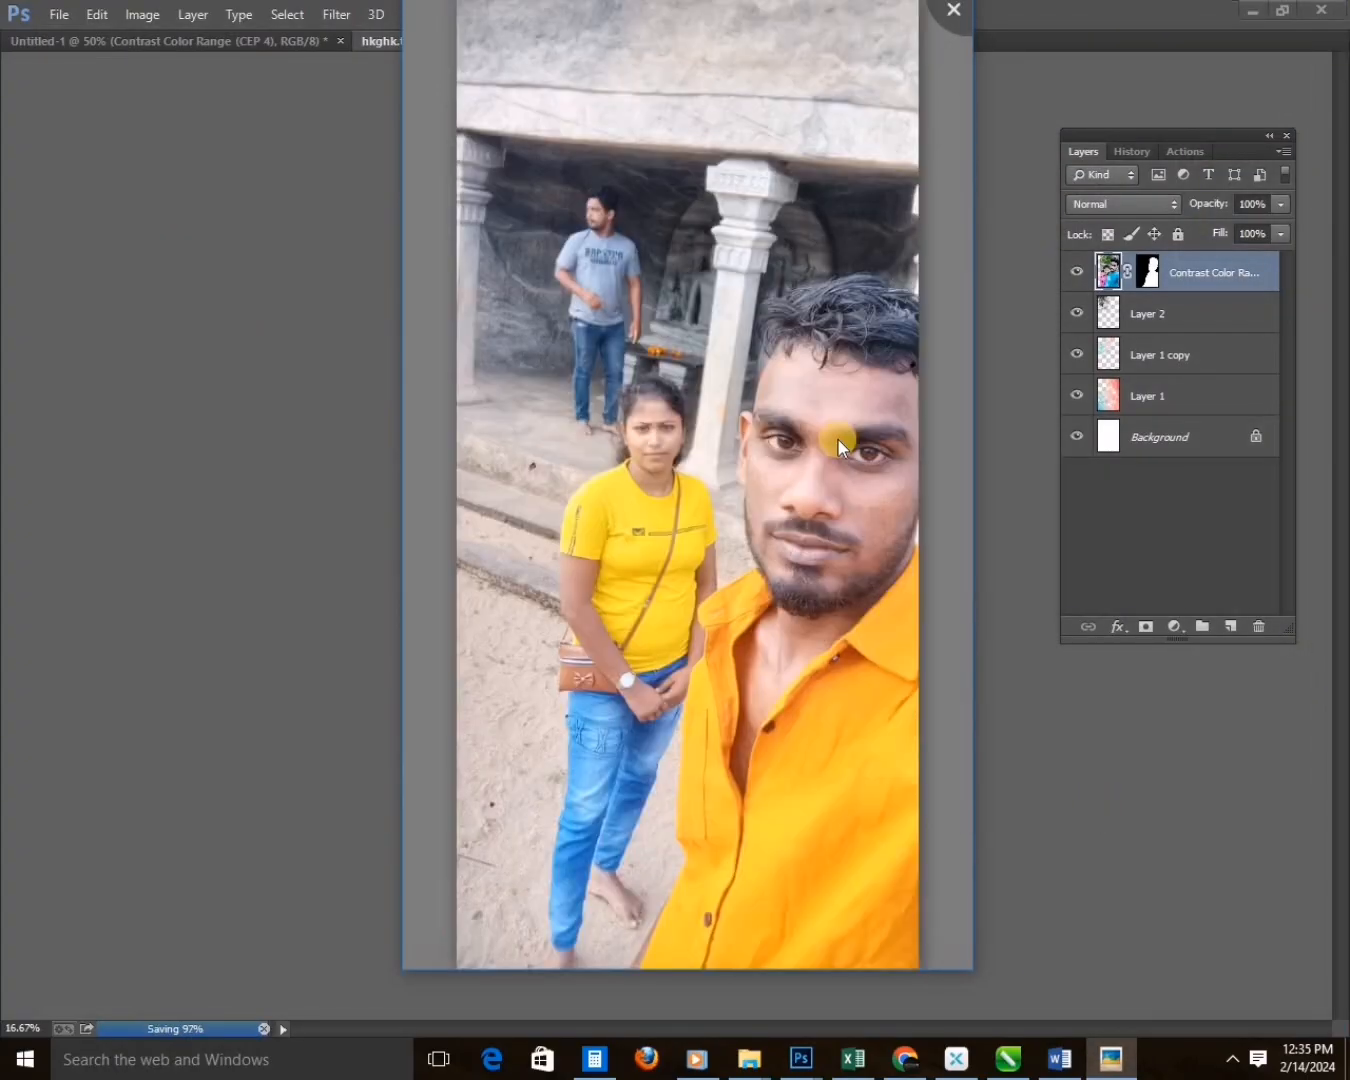
Bring the yellow-shirt couple selfie from the photo viewer into a new Photoshop document and crop it around the couple.
right_click(753, 497)
left_click(753, 497)
key("Escape")
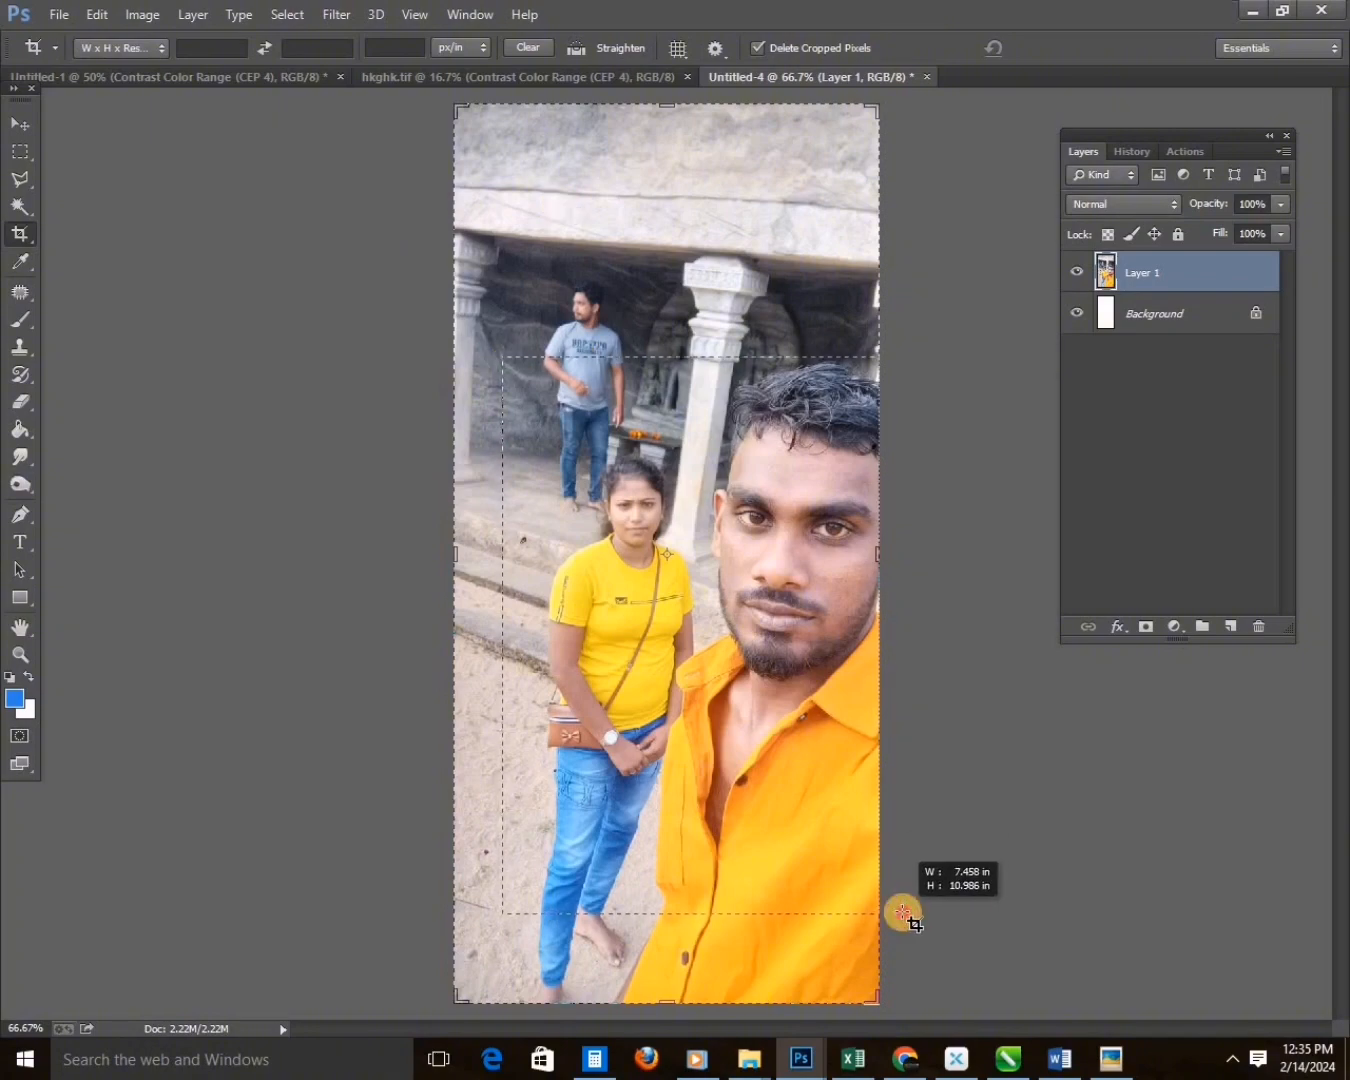
left_click_drag(902, 913, 903, 914)
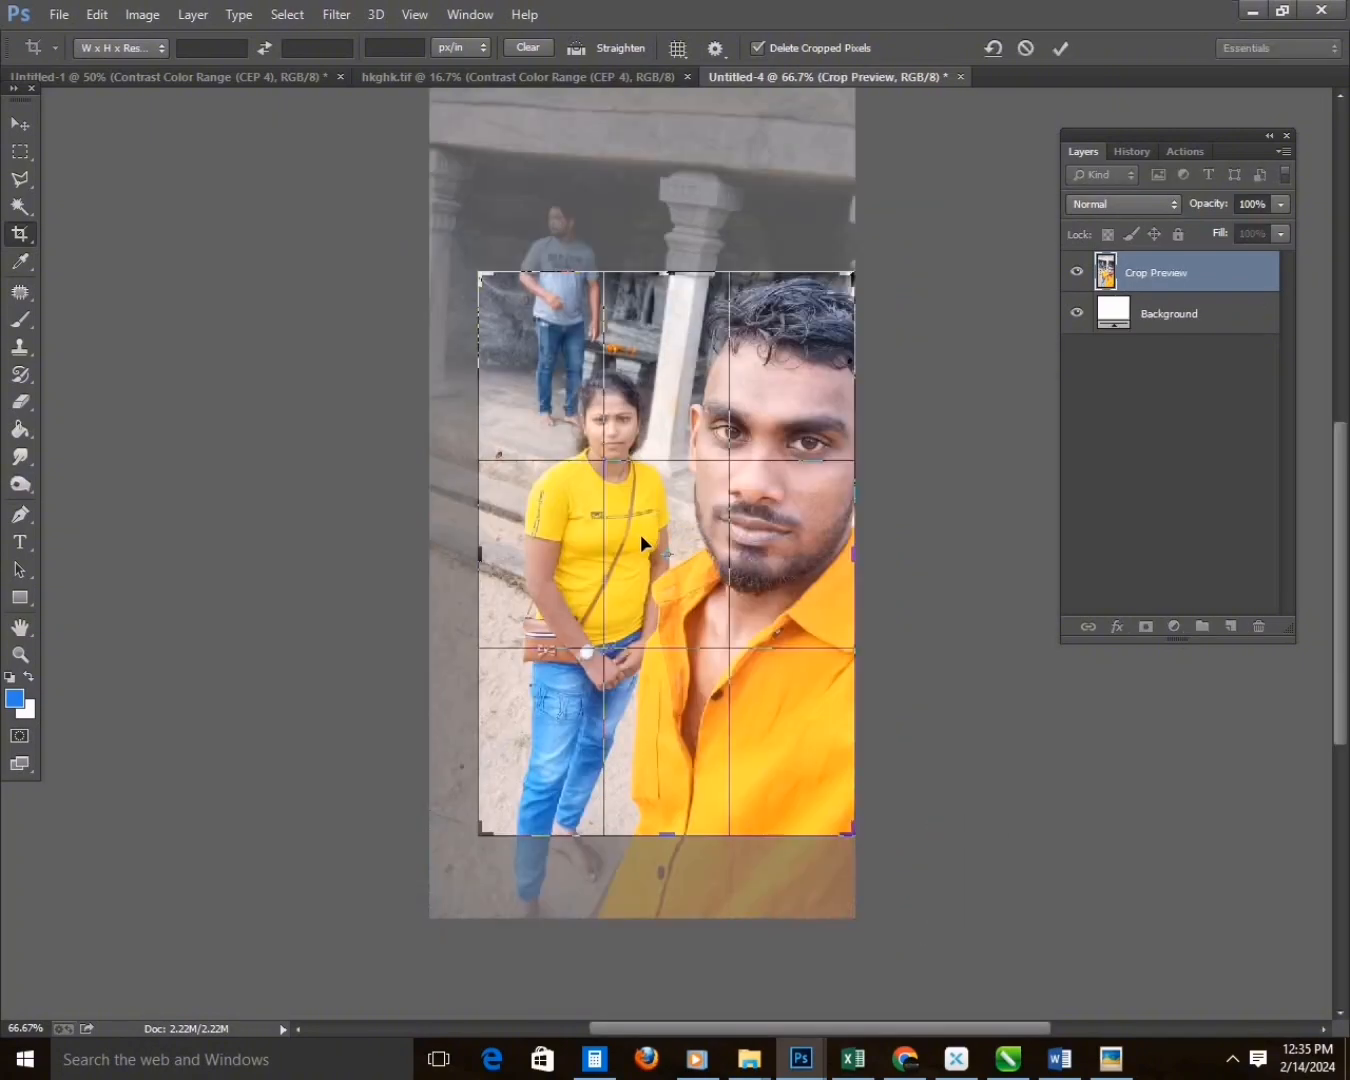
key("Return")
Apply the Imagenomic filter to the yellow-shirt couple selfie.
left_click(337, 15)
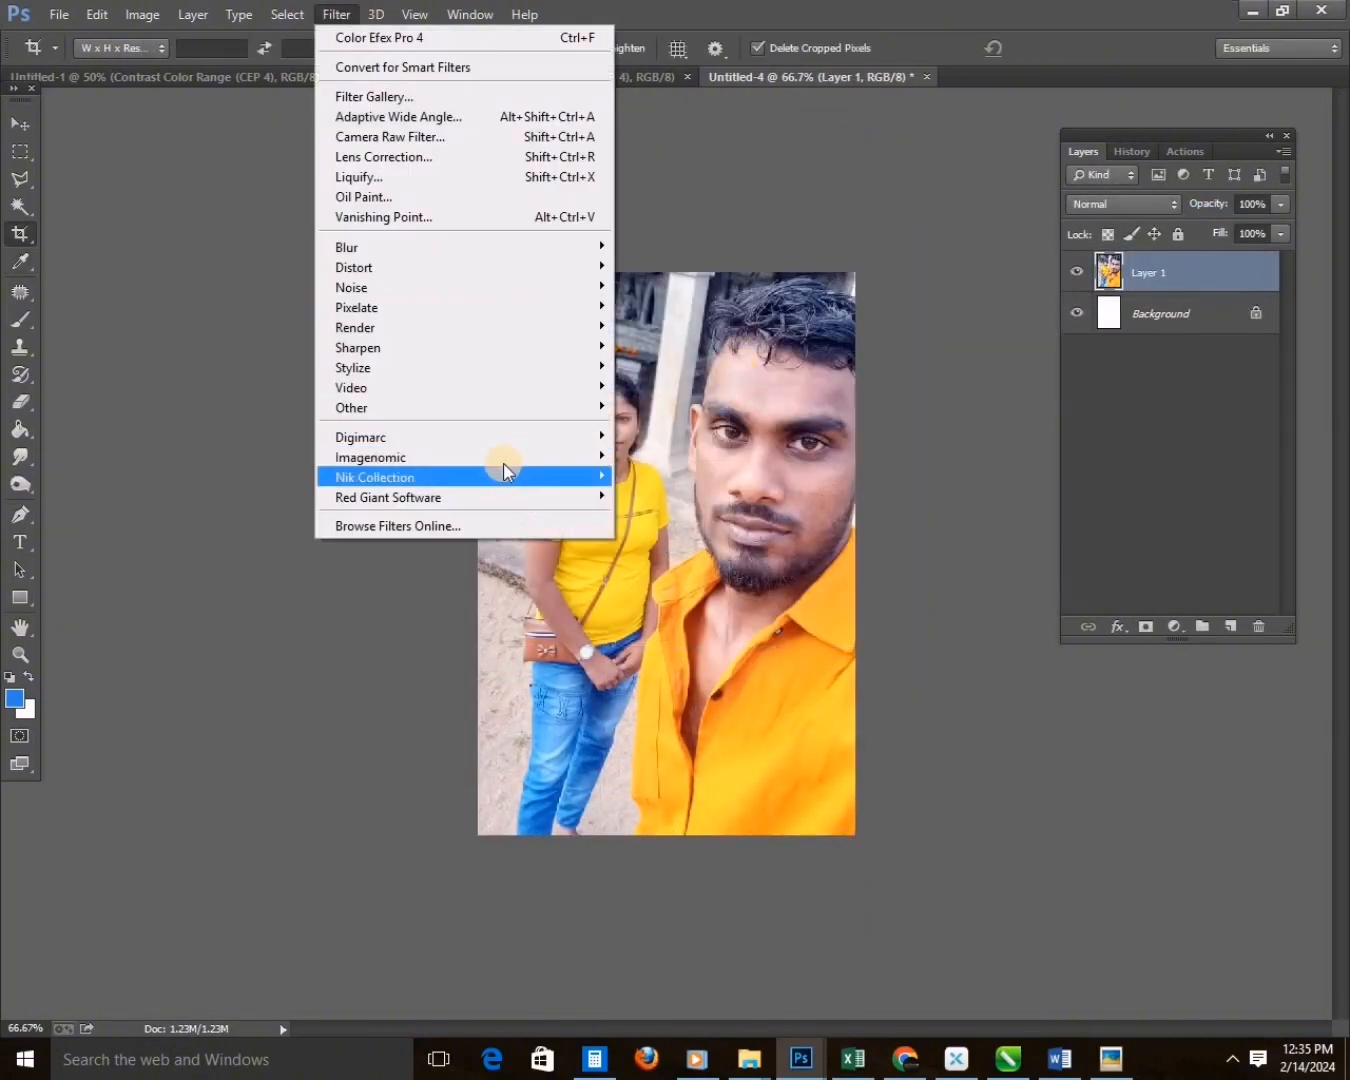
mouse_move(515, 458)
left_click(668, 457)
key("Return")
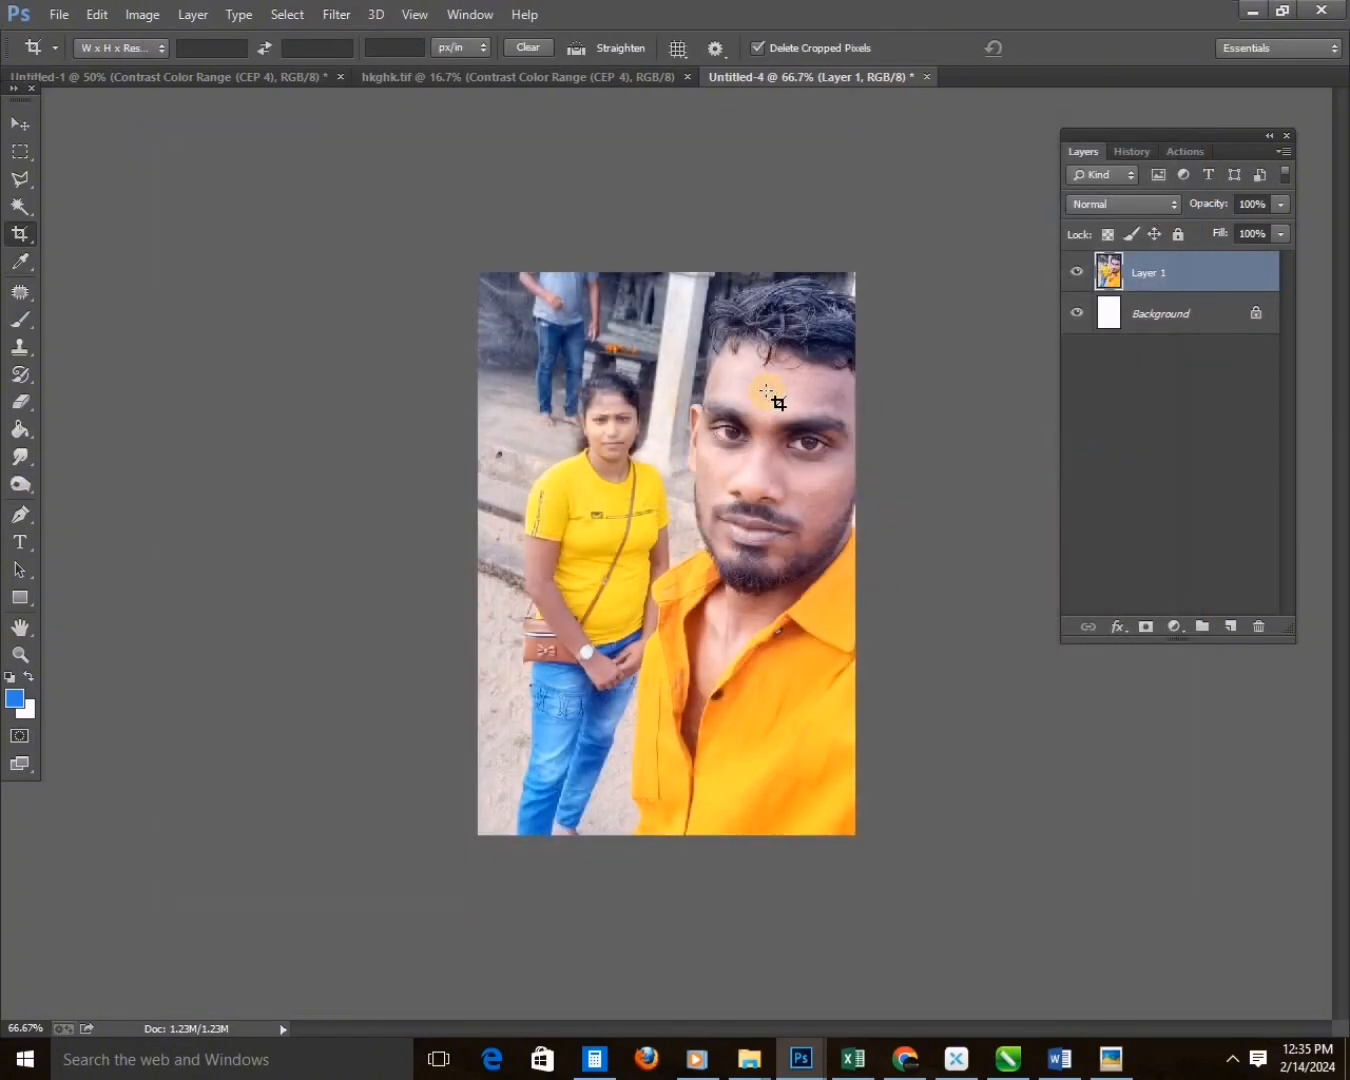
Duplicate the photo layer twice, blur the topmost copy and erase the blur over the couple with a 40% Eraser.
key("ctrl+j")
key("ctrl+j")
left_click(337, 15)
mouse_move(450, 234)
left_click(689, 395)
left_click(1263, 179)
left_click_drag(1161, 314, 1160, 261)
key("e")
key("4")
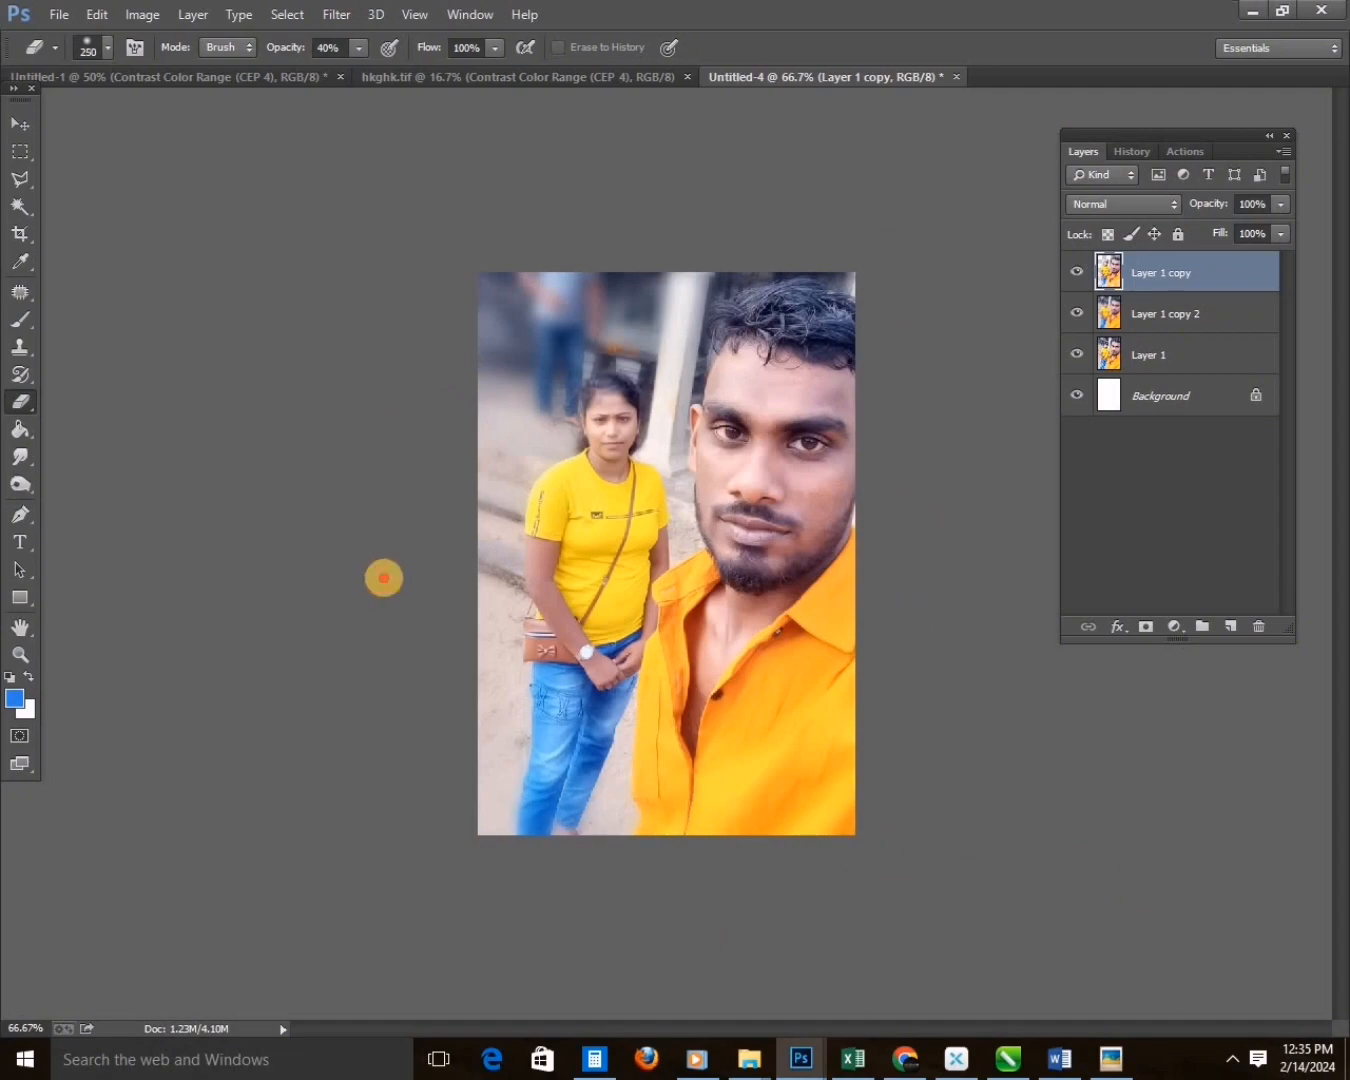
Merge the layers, copy the yellow-shirt selfie into hkghk.tif and scale it into a small picture beside the man.
key("ctrl+shift+e")
key("f")
key("f")
key("ctrl+a")
key("ctrl+c")
key("ctrl+w")
key("ctrl+v")
key("ctrl+t")
left_click_drag(594, 456, 622, 452)
key("Return")
Switch to the photo viewer, find the selfie with the pink dress and blue T-shirt, and place it in a new Photoshop document.
left_click(1107, 1056)
key("Right")
key("Right")
key("Right")
key("Right")
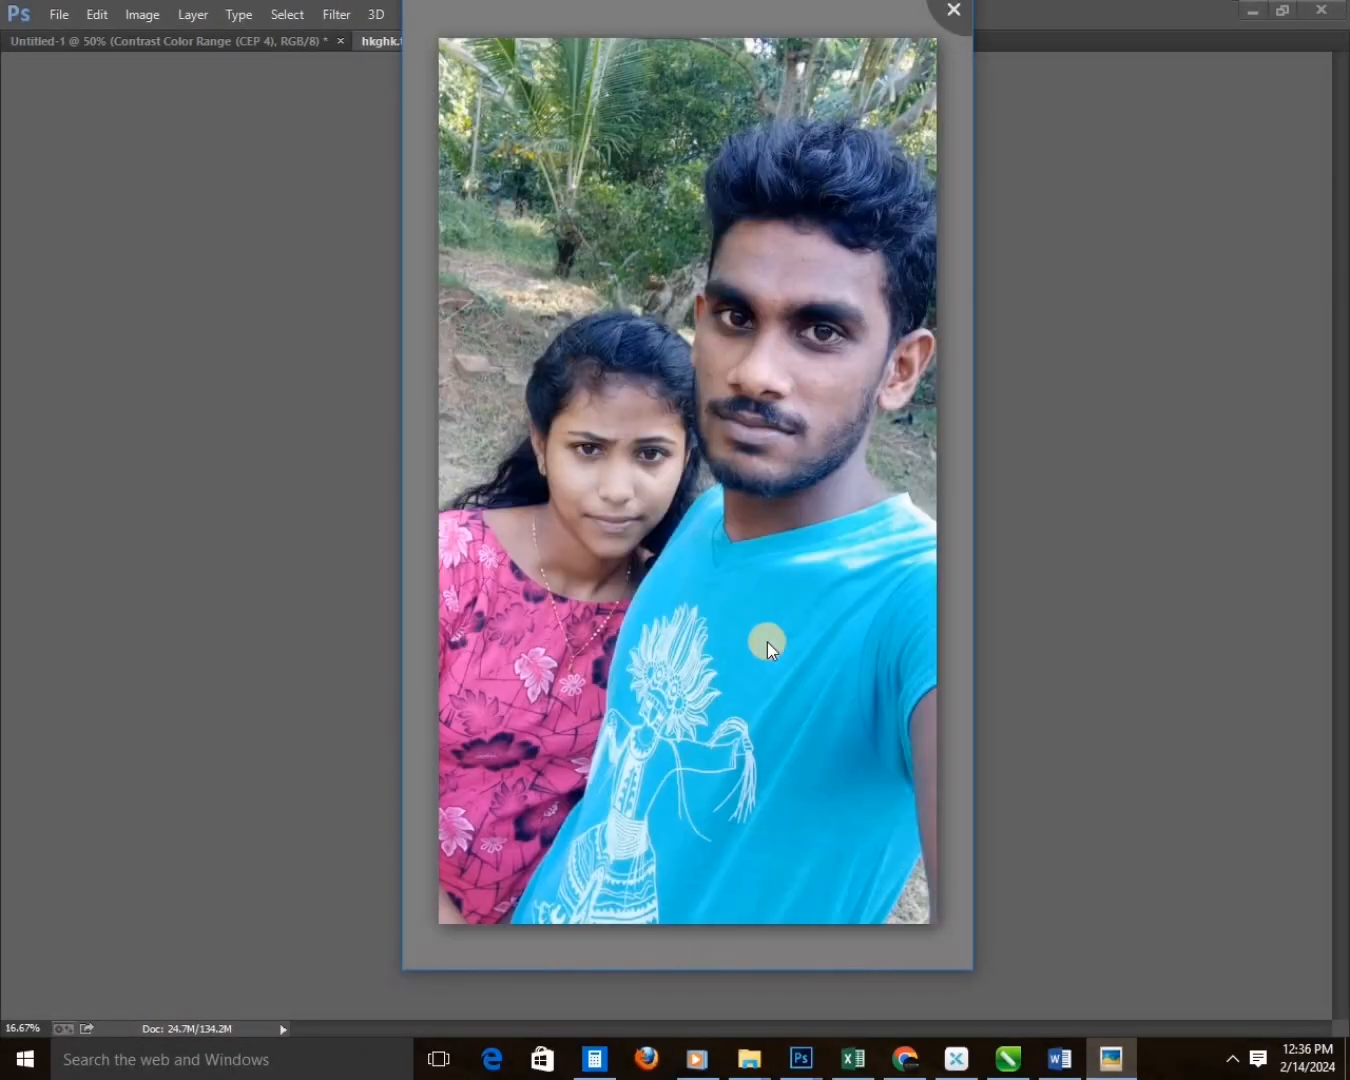
key("Right")
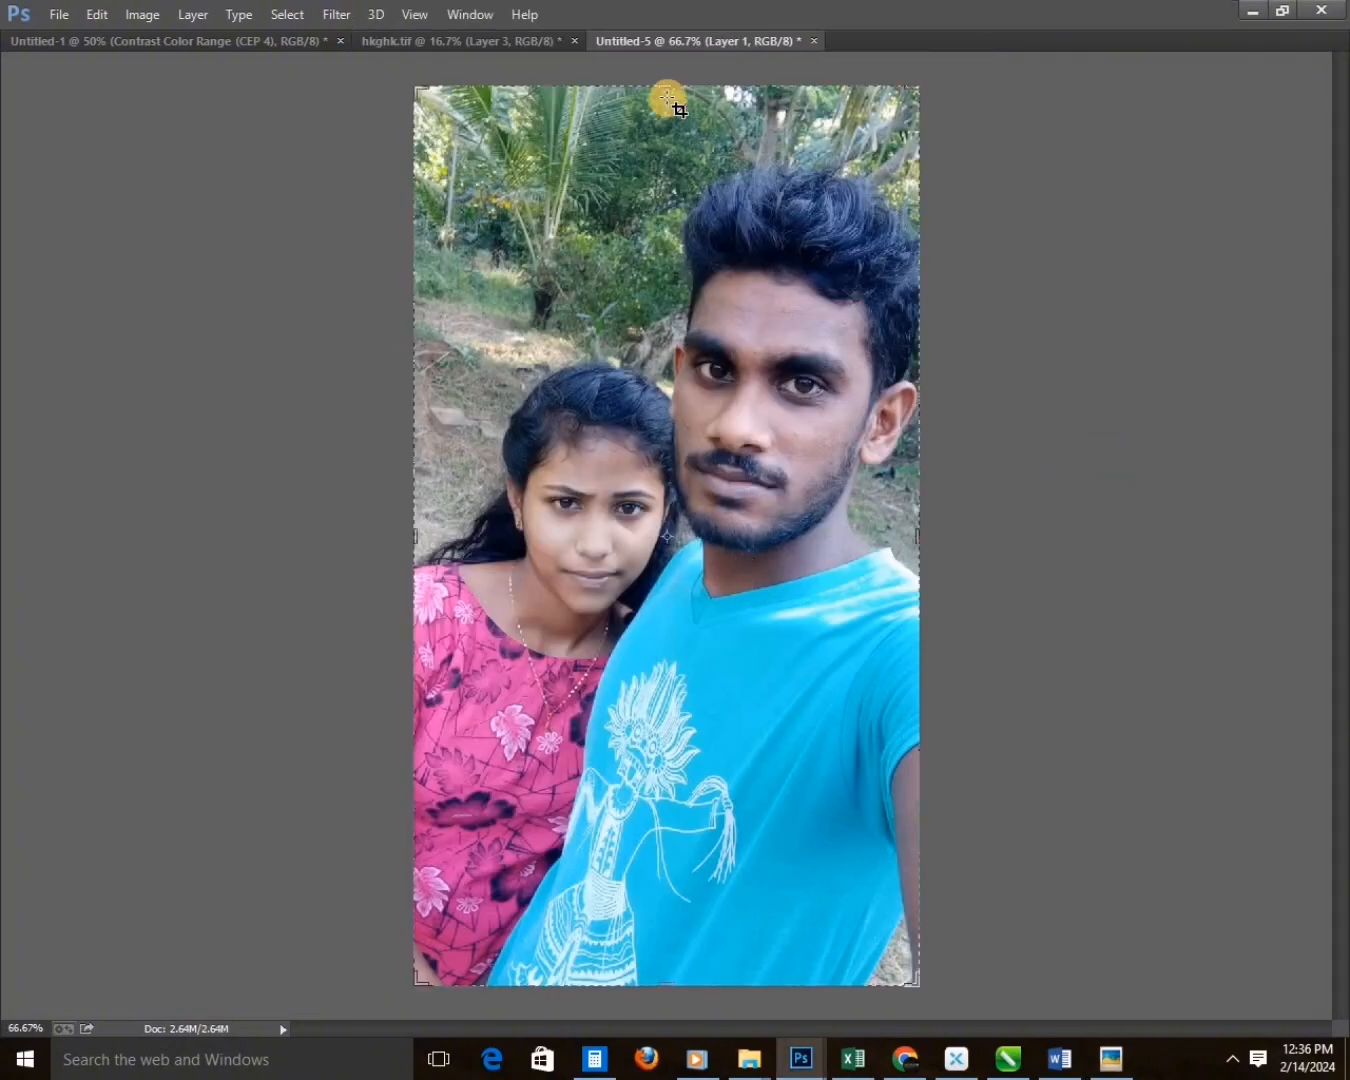
Crop the selfie's top and bottom and apply the Color Efex Pro 4 Contrast Color Range filter.
key("c")
left_click_drag(663, 955, 661, 906)
key("Return")
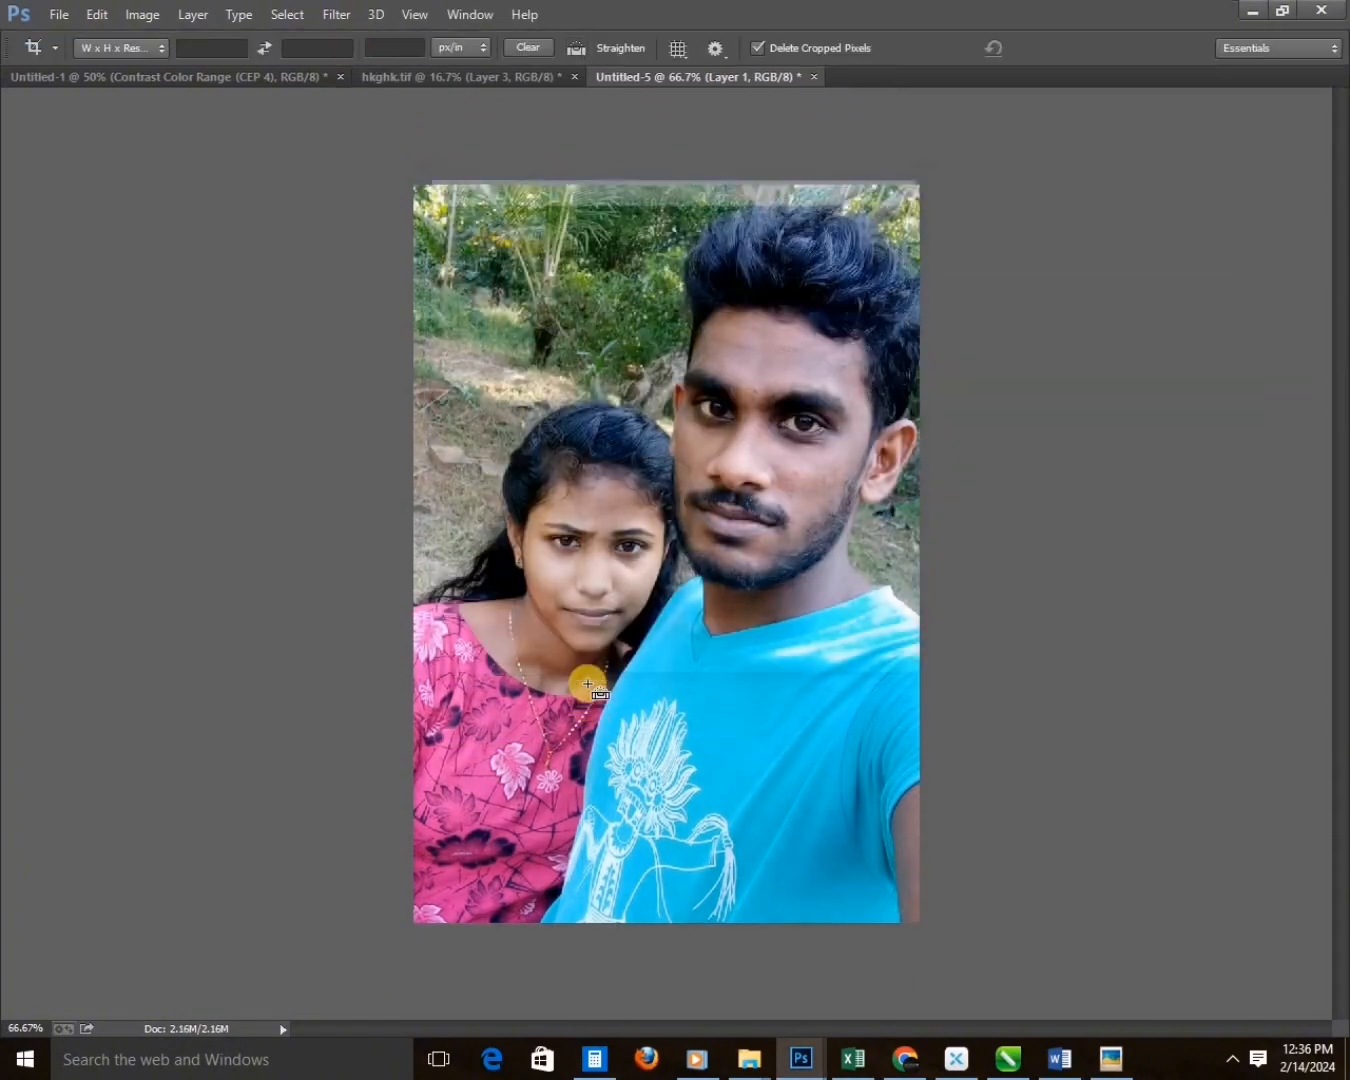
left_click(338, 14)
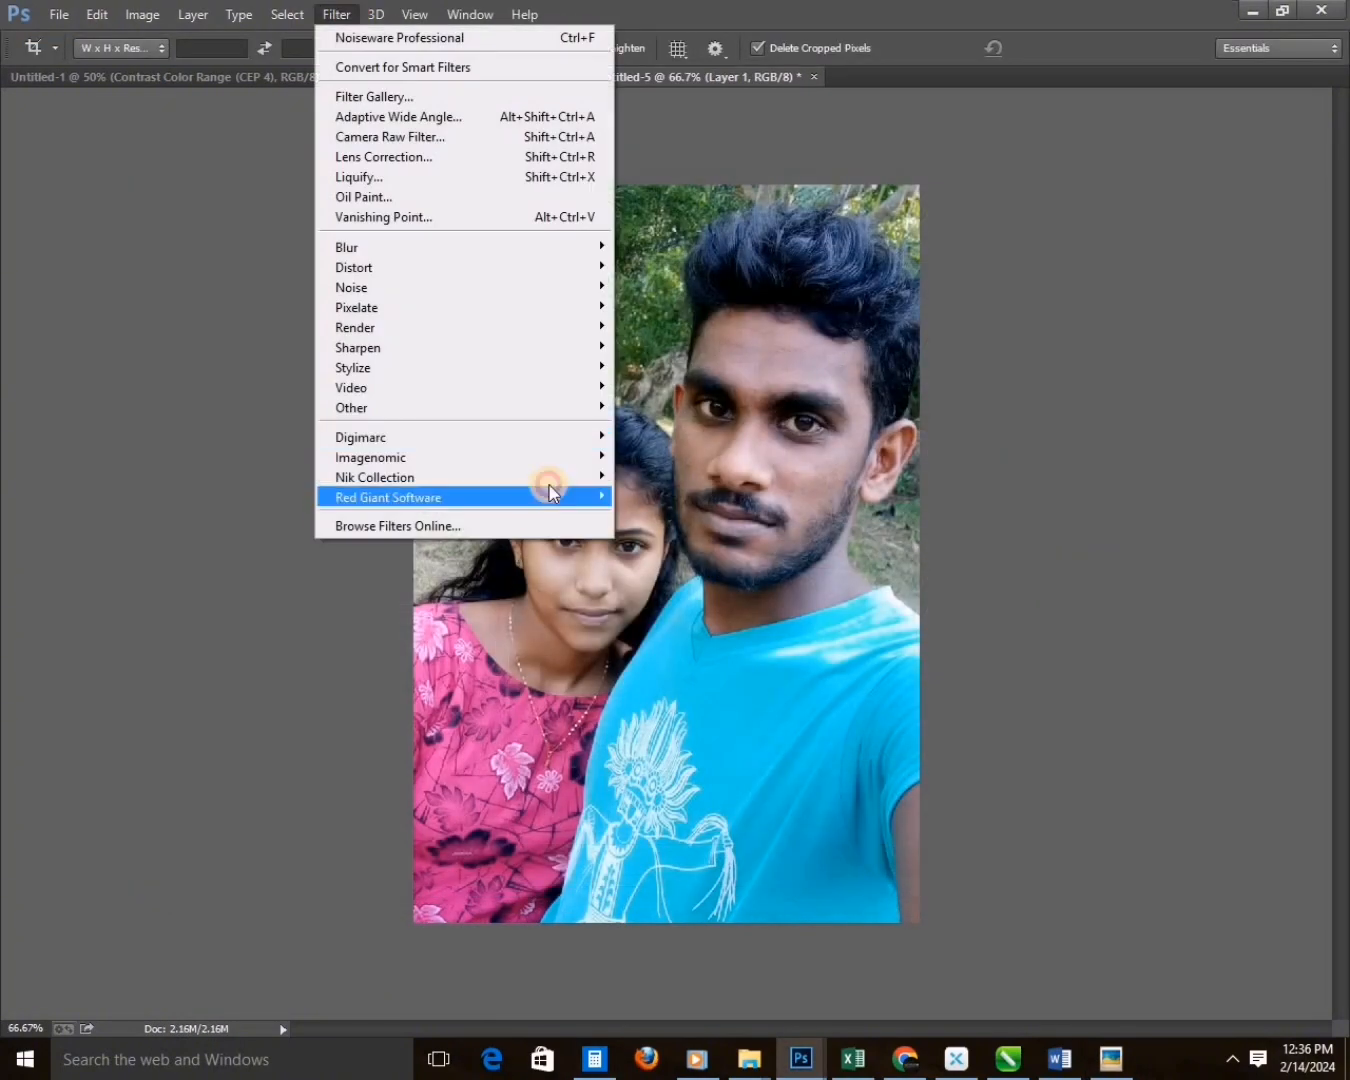
left_click(897, 536)
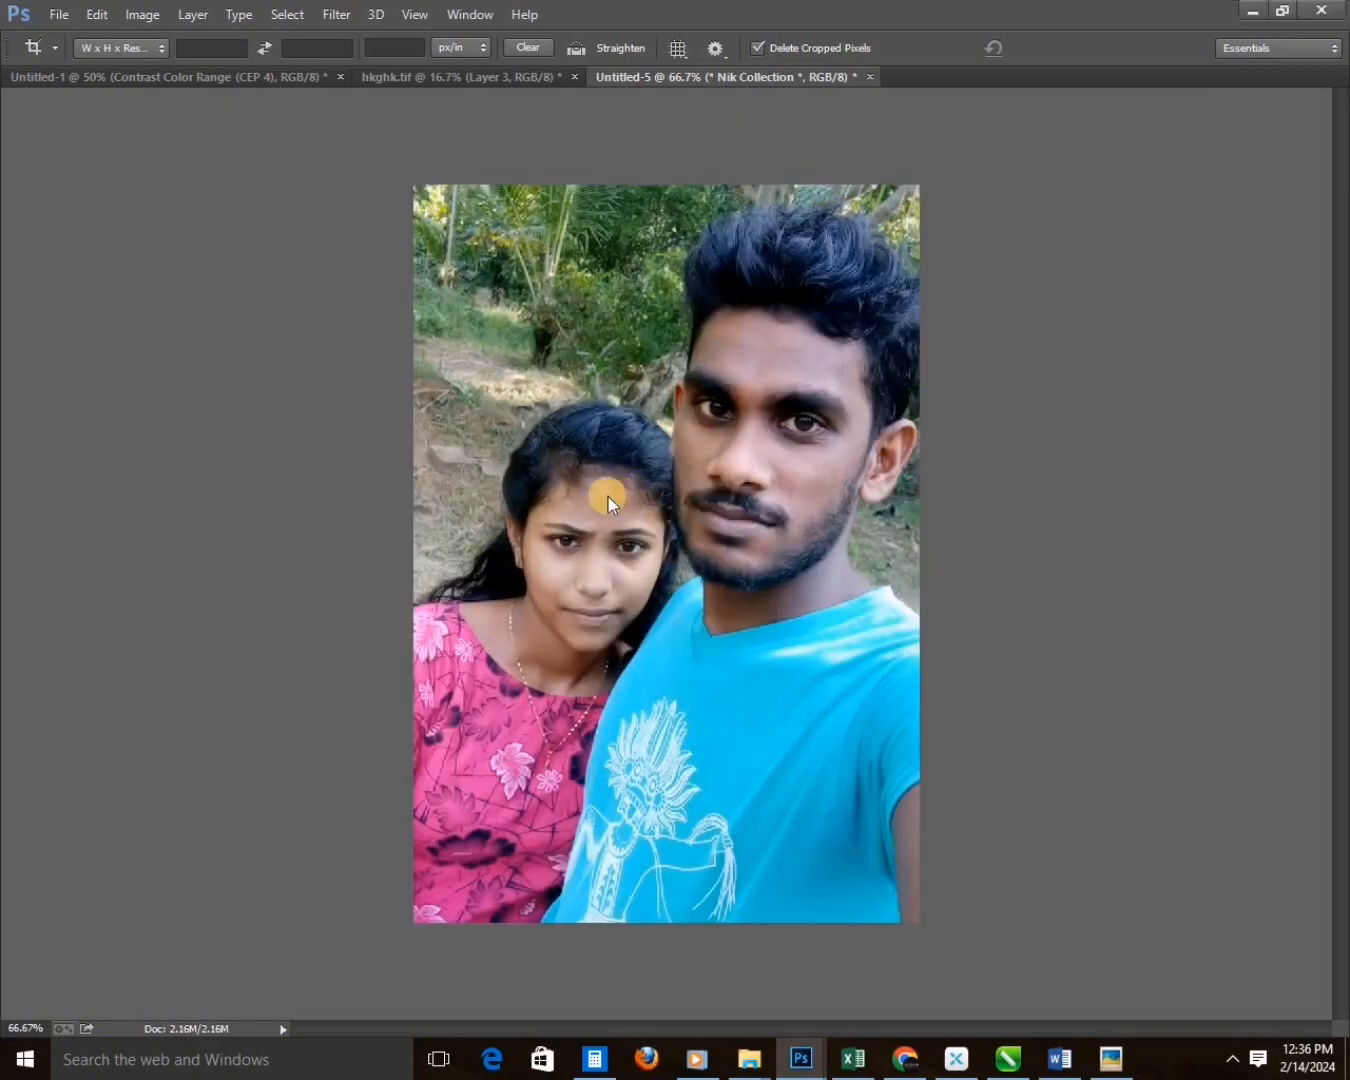
Select the blue T-shirt with the Magic Wand and set its midtone Color Balance to -46 cyan and +9 green.
key("w")
left_click(875, 623)
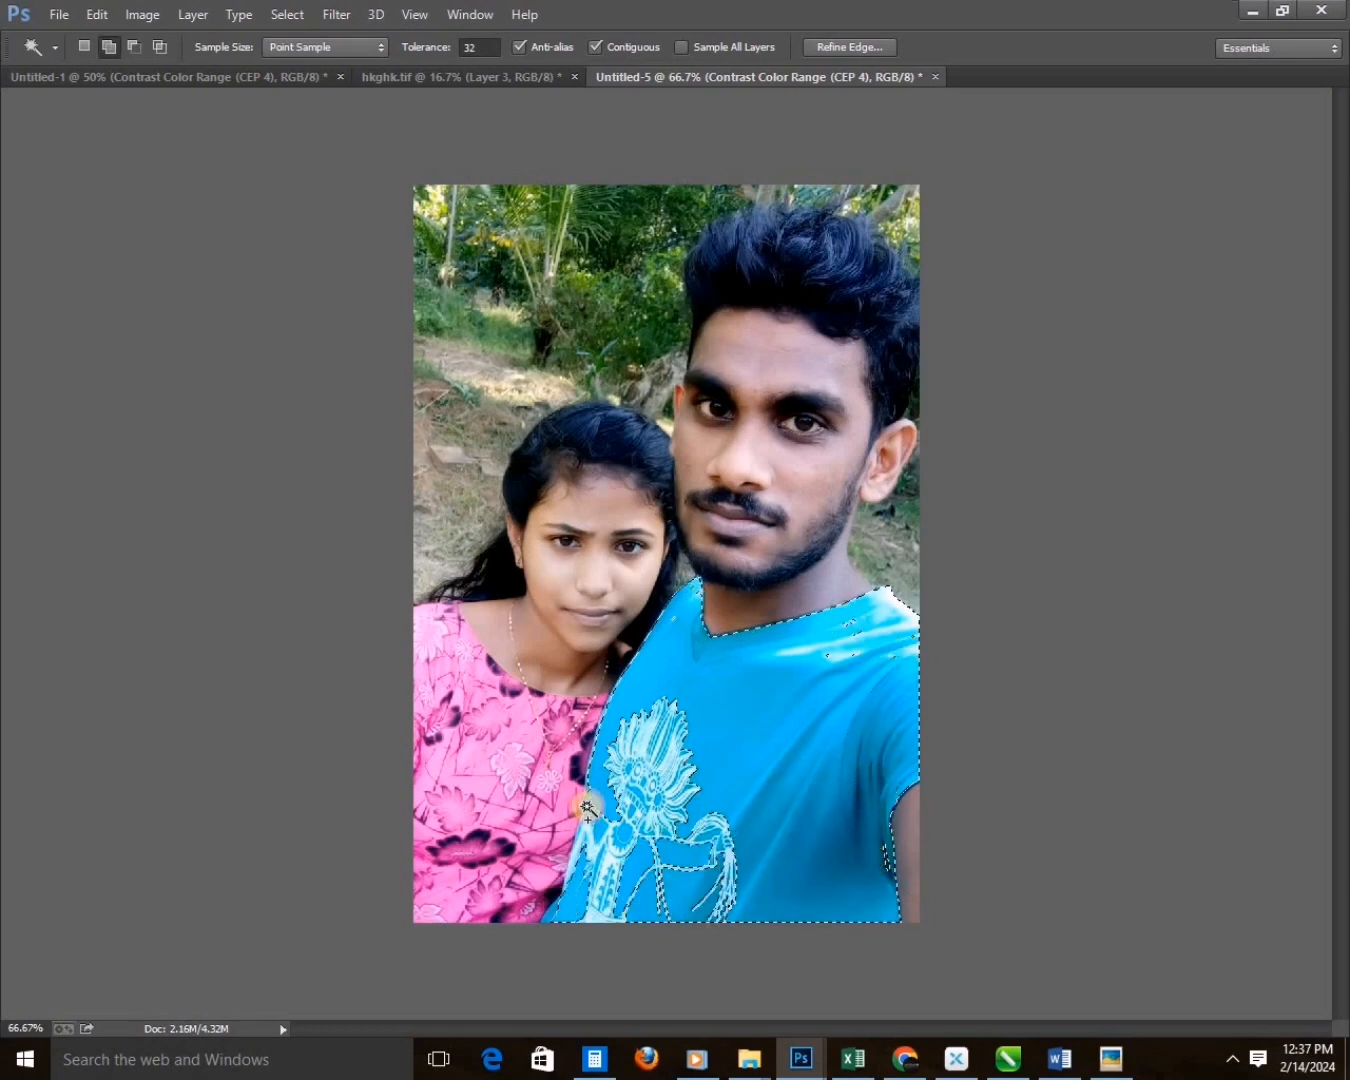
key("ctrl+b")
left_click_drag(1211, 140, 1166, 152)
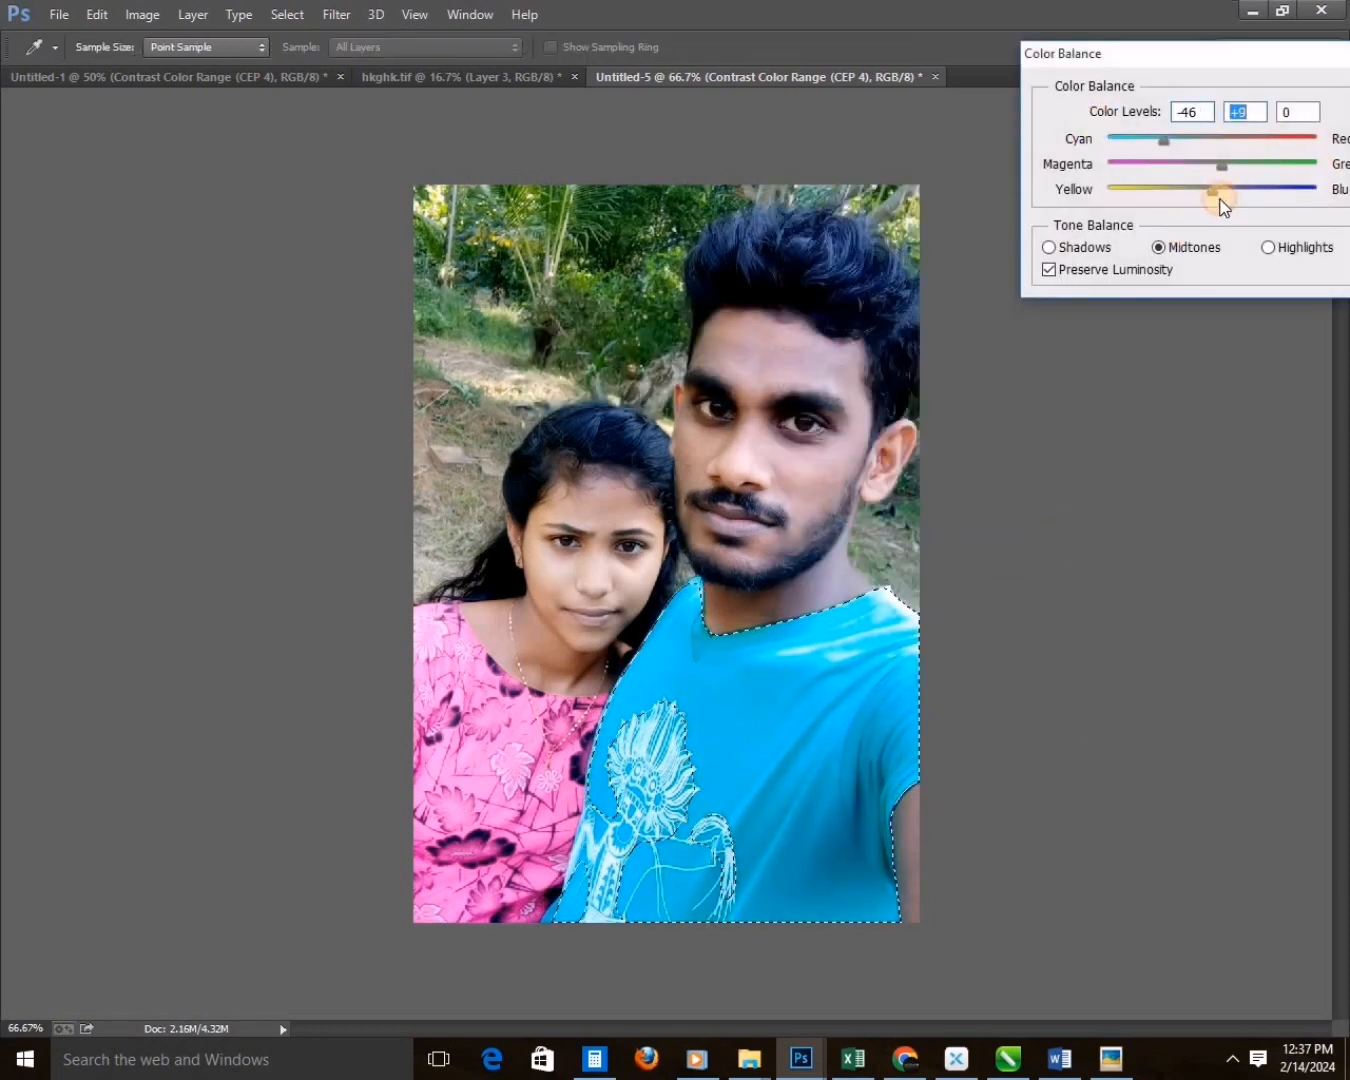
key("Return")
Recolour the selected T-shirt green with Hue/Saturation at saturation -19 and clear the selection.
key("ctrl+u")
left_click_drag(1129, 312, 1125, 362)
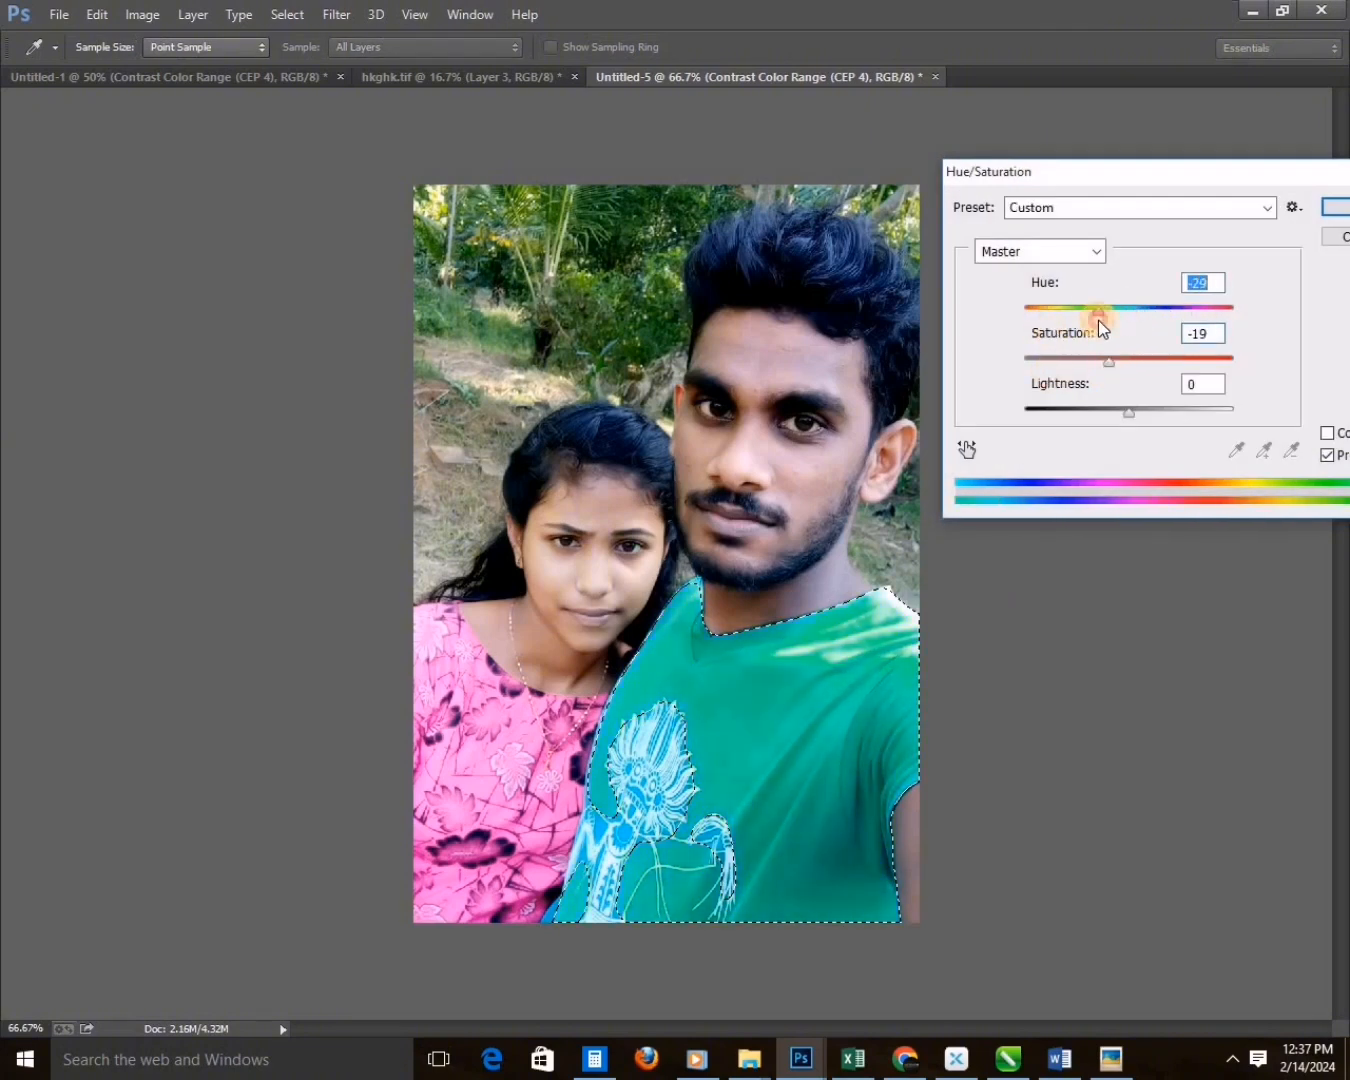
left_click_drag(1098, 320, 1089, 321)
key("Return")
key("ctrl+d")
Shift the T-shirt's green towards teal with another Hue/Saturation adjustment.
key("ctrl+minus")
key("ctrl+minus")
key("c")
left_click(655, 470)
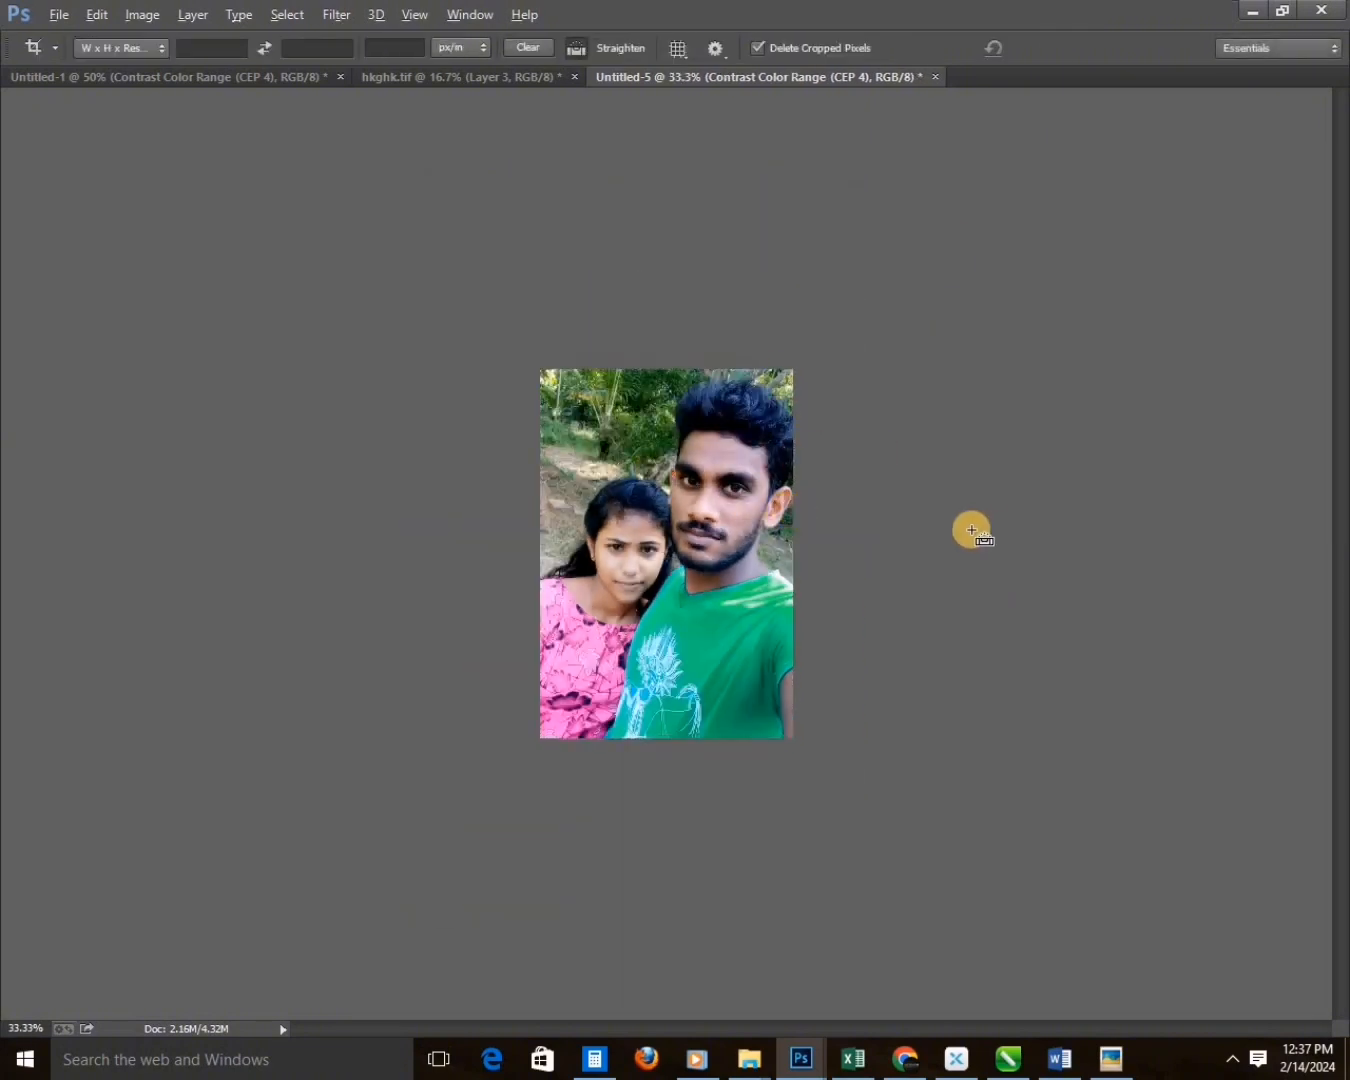
key("ctrl+u")
left_click_drag(1130, 315, 1162, 379)
mouse_move(1109, 322)
left_mouse_down()
mouse_move(1179, 316)
mouse_move(1022, 310)
mouse_move(1117, 297)
mouse_move(1204, 313)
mouse_move(1107, 314)
left_mouse_up()
key("Return")
key("c")
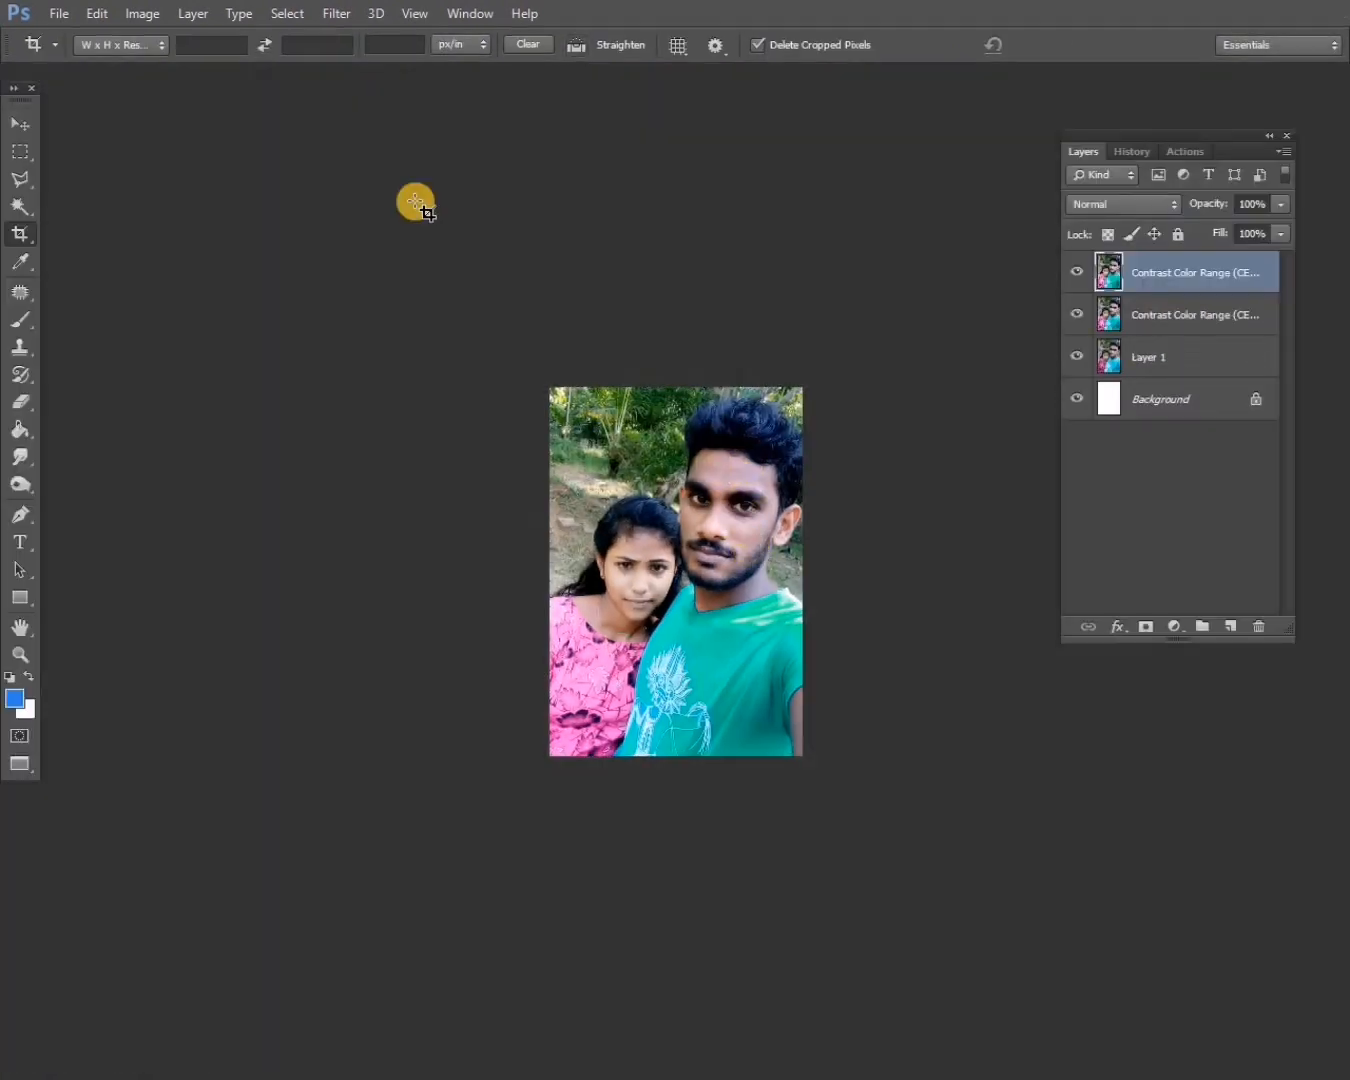
Blur the top copy of the teal T-shirt selfie and erase the blur over the couple.
left_click(336, 14)
left_click(1208, 274)
key("e")
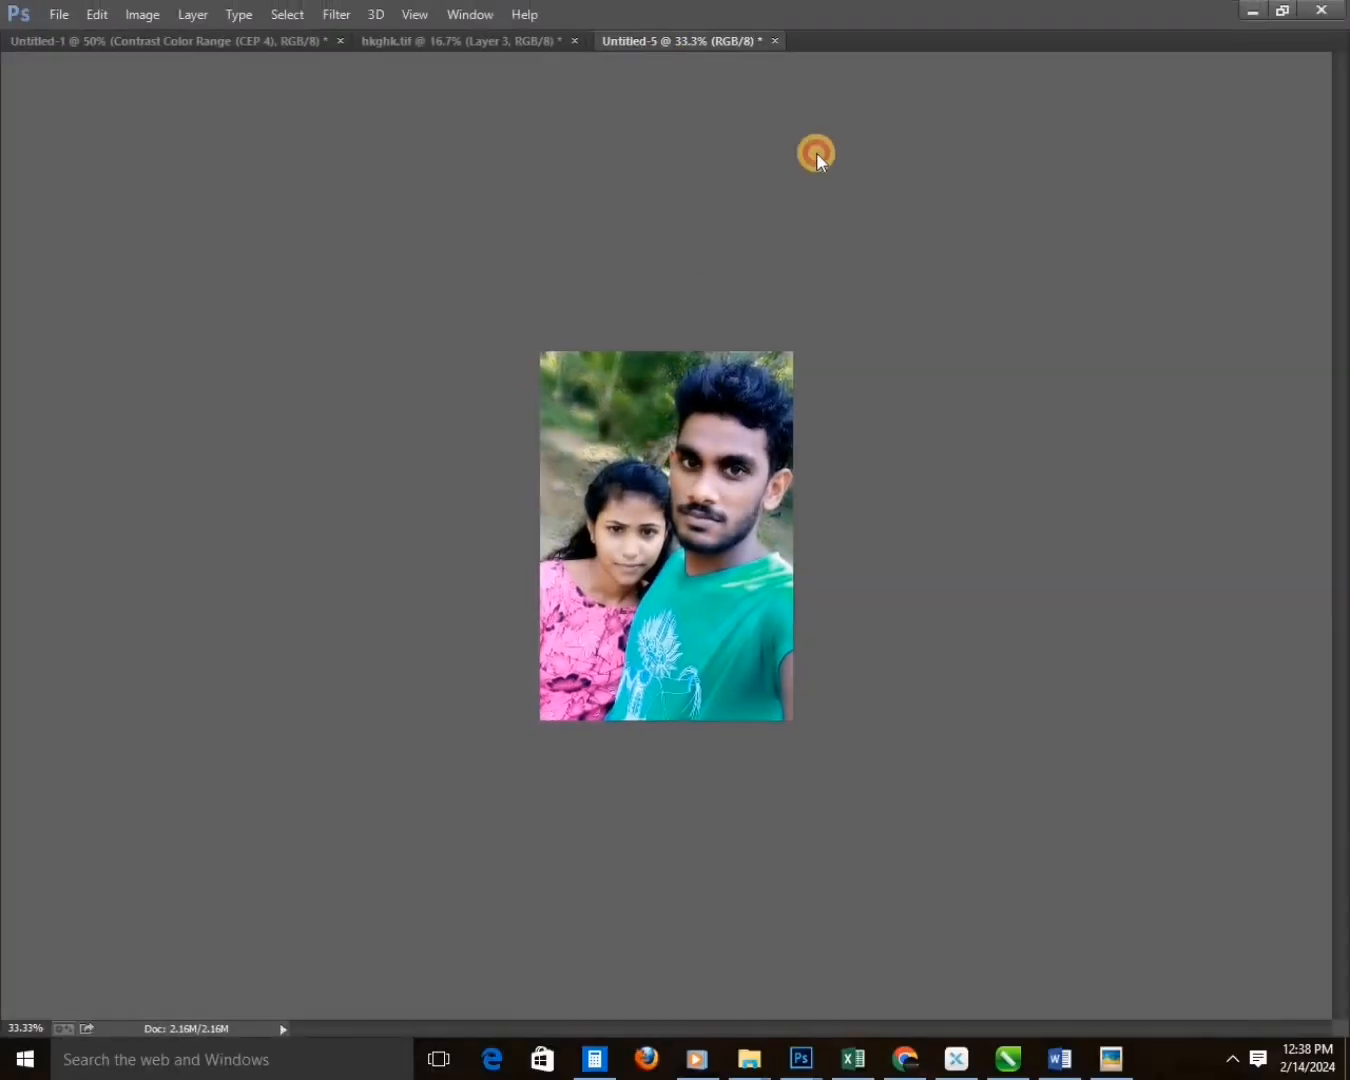
Place the finished selfie below the yellow-shirt photo in hkghk.tif and adjust the small photos' position and scale.
left_click_drag(816, 151, 558, 693)
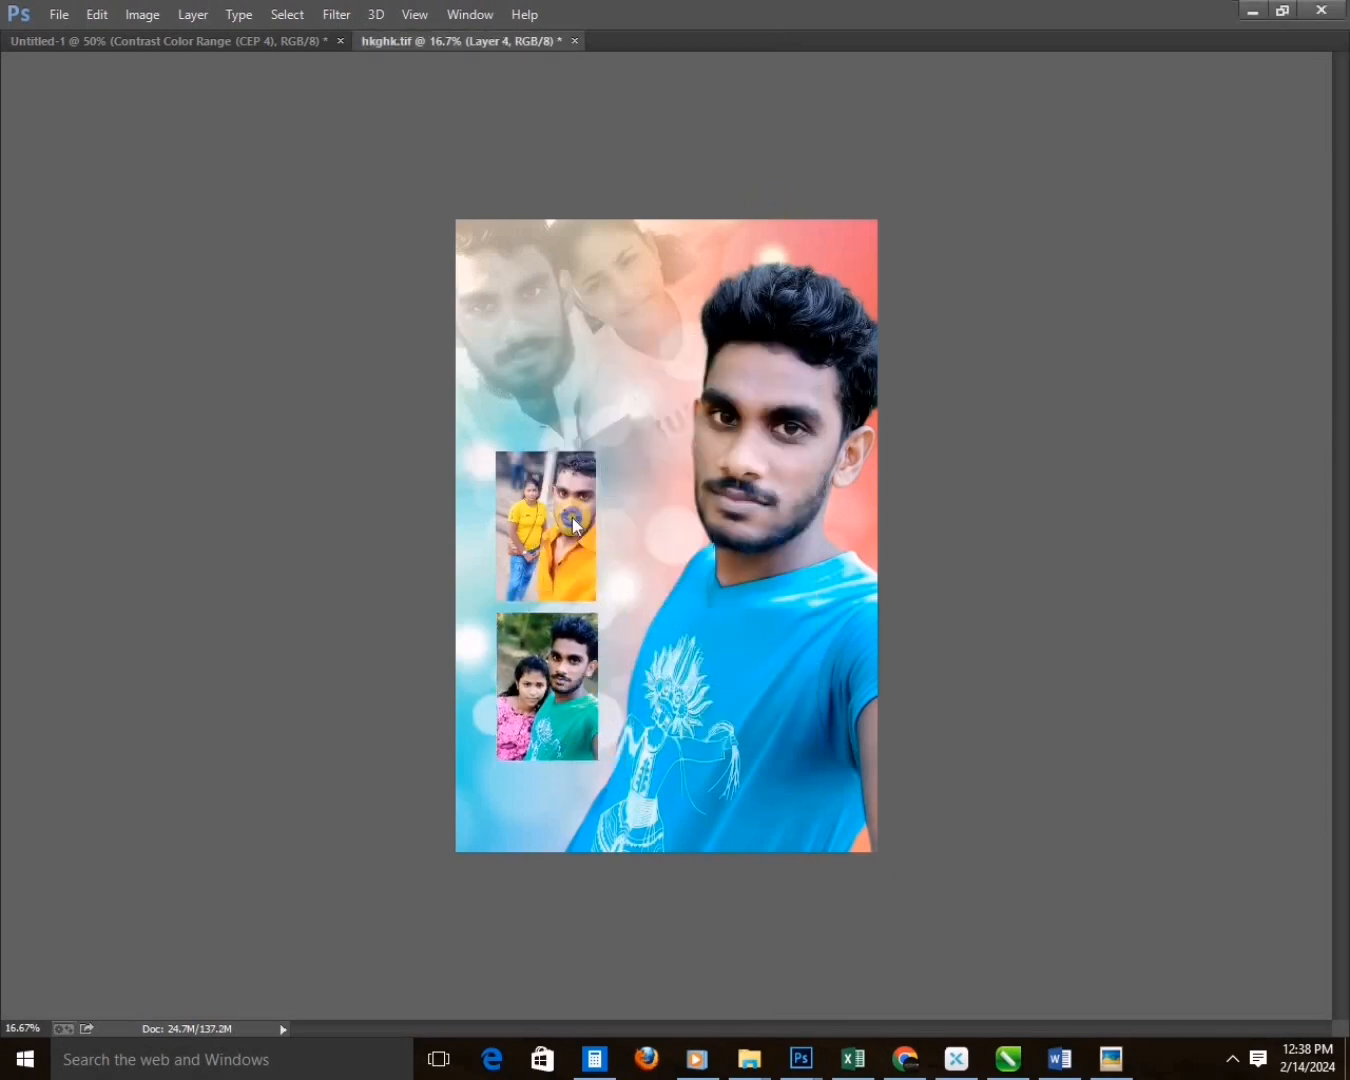
left_click(572, 520, "shift")
left_click_drag(573, 520, 560, 502)
key("ctrl+t")
left_click_drag(594, 437, 607, 431)
key("Return")
Select both small photos, enlarge them slightly together and move them towards the man's cutout.
left_click_drag(538, 565, 519, 634)
left_click_drag(539, 555, 548, 568)
key("ctrl+t")
left_click_drag(594, 454, 608, 450)
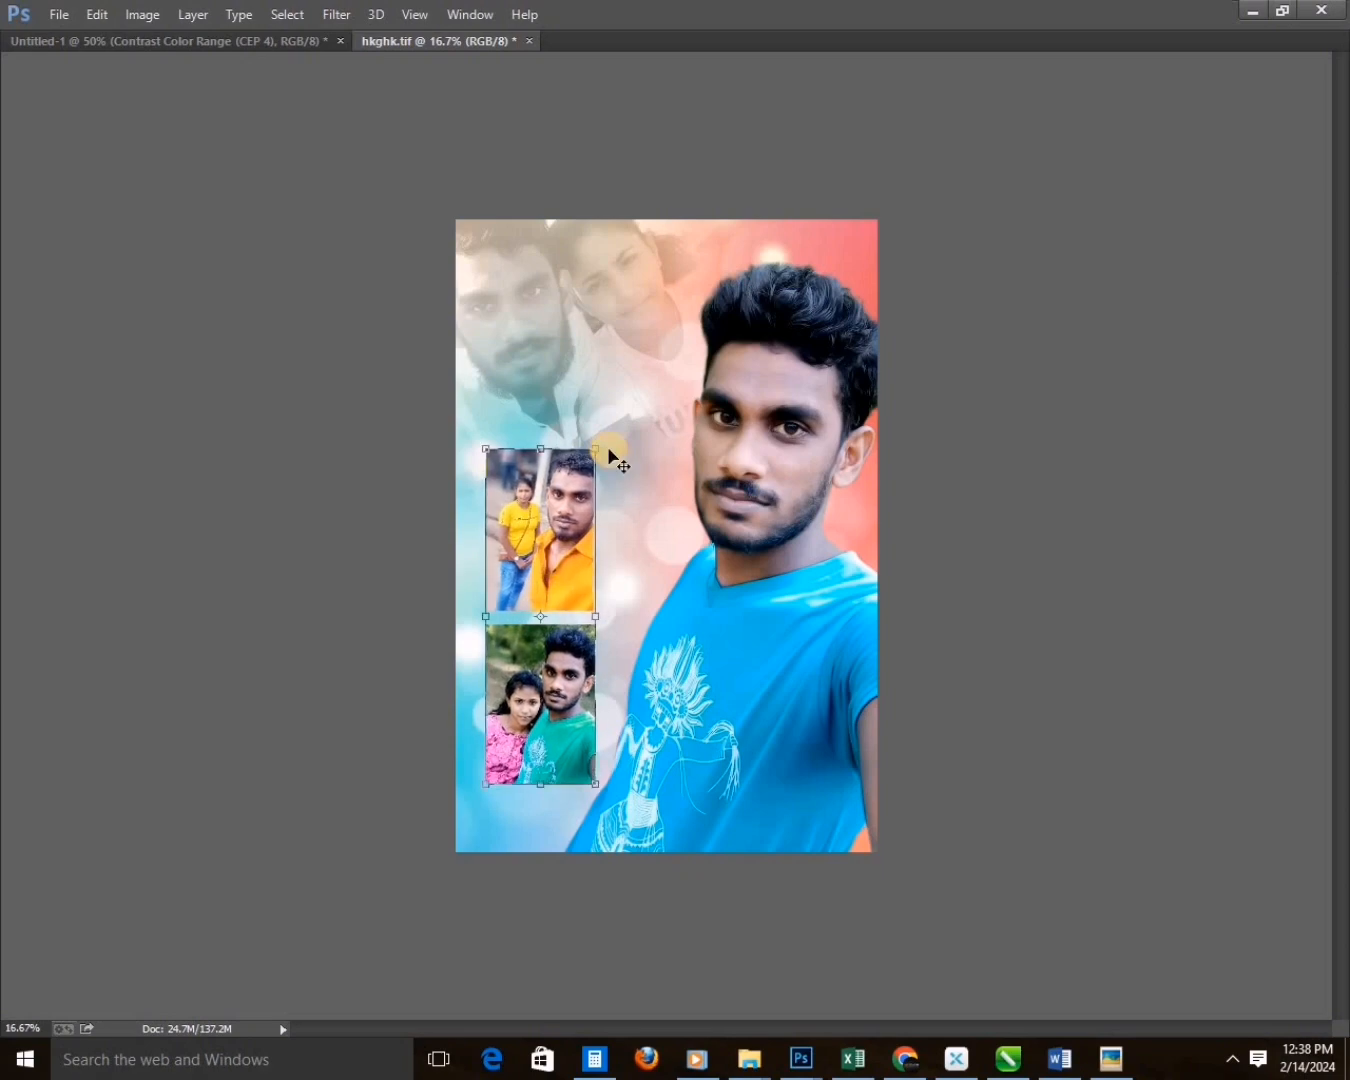
left_click_drag(549, 578, 558, 578)
Align the two small photos' left edges and adjust their sizes to equal widths.
key("Tab")
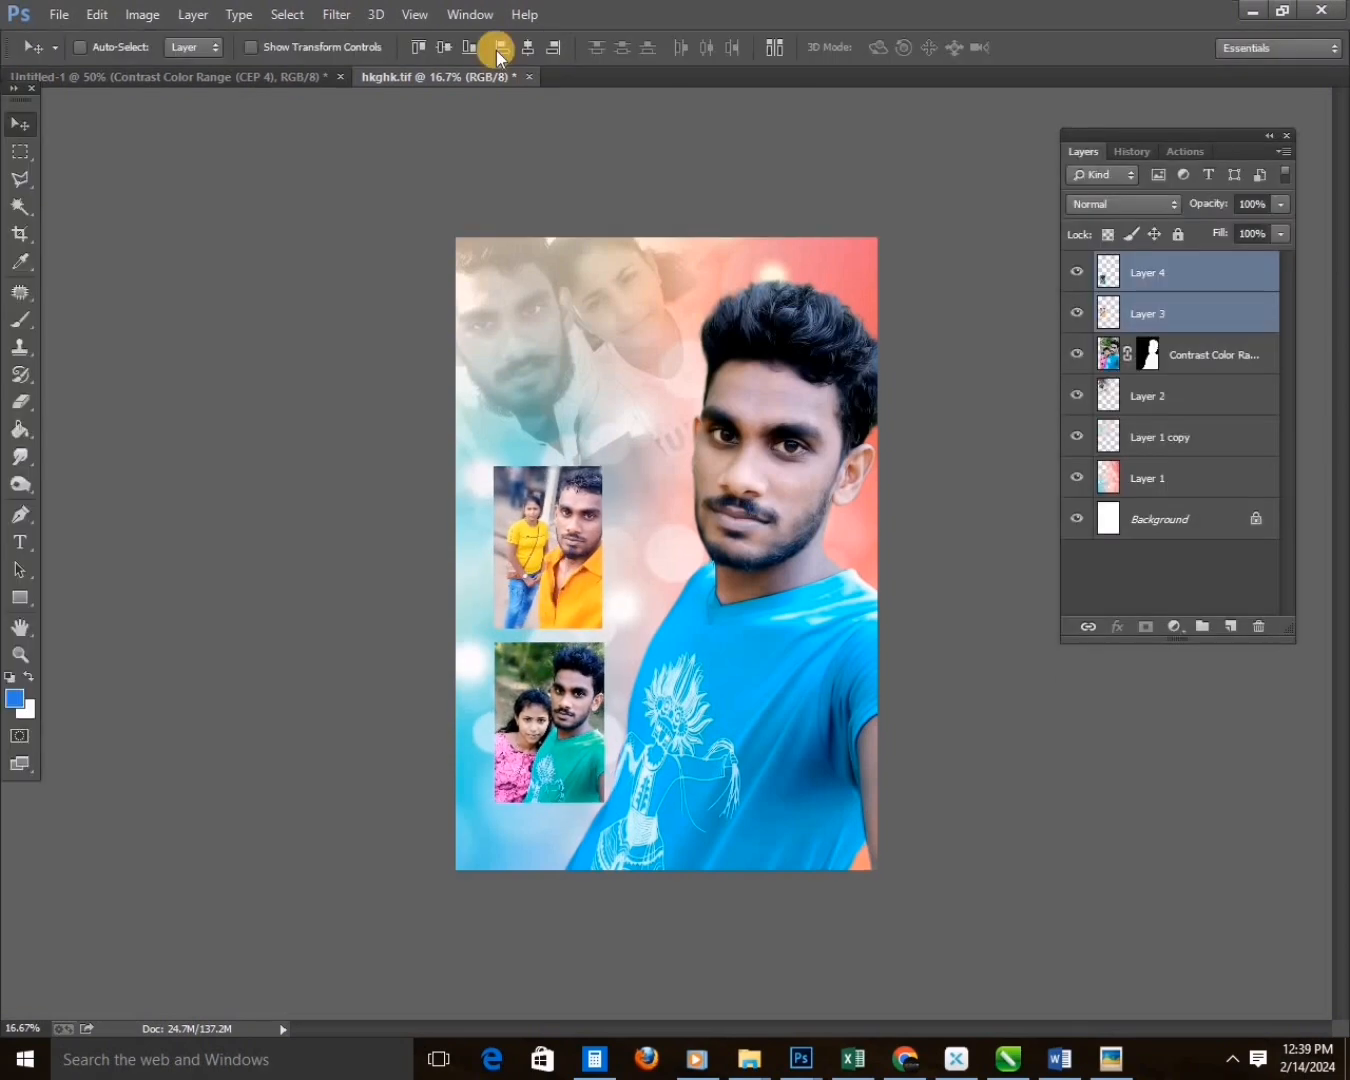
key("ctrl+t")
key("Return")
Apply a Color Balance adjustment to the yellow-shirt couple photo and select the teal-shirt couple photo below it.
key("ctrl+b")
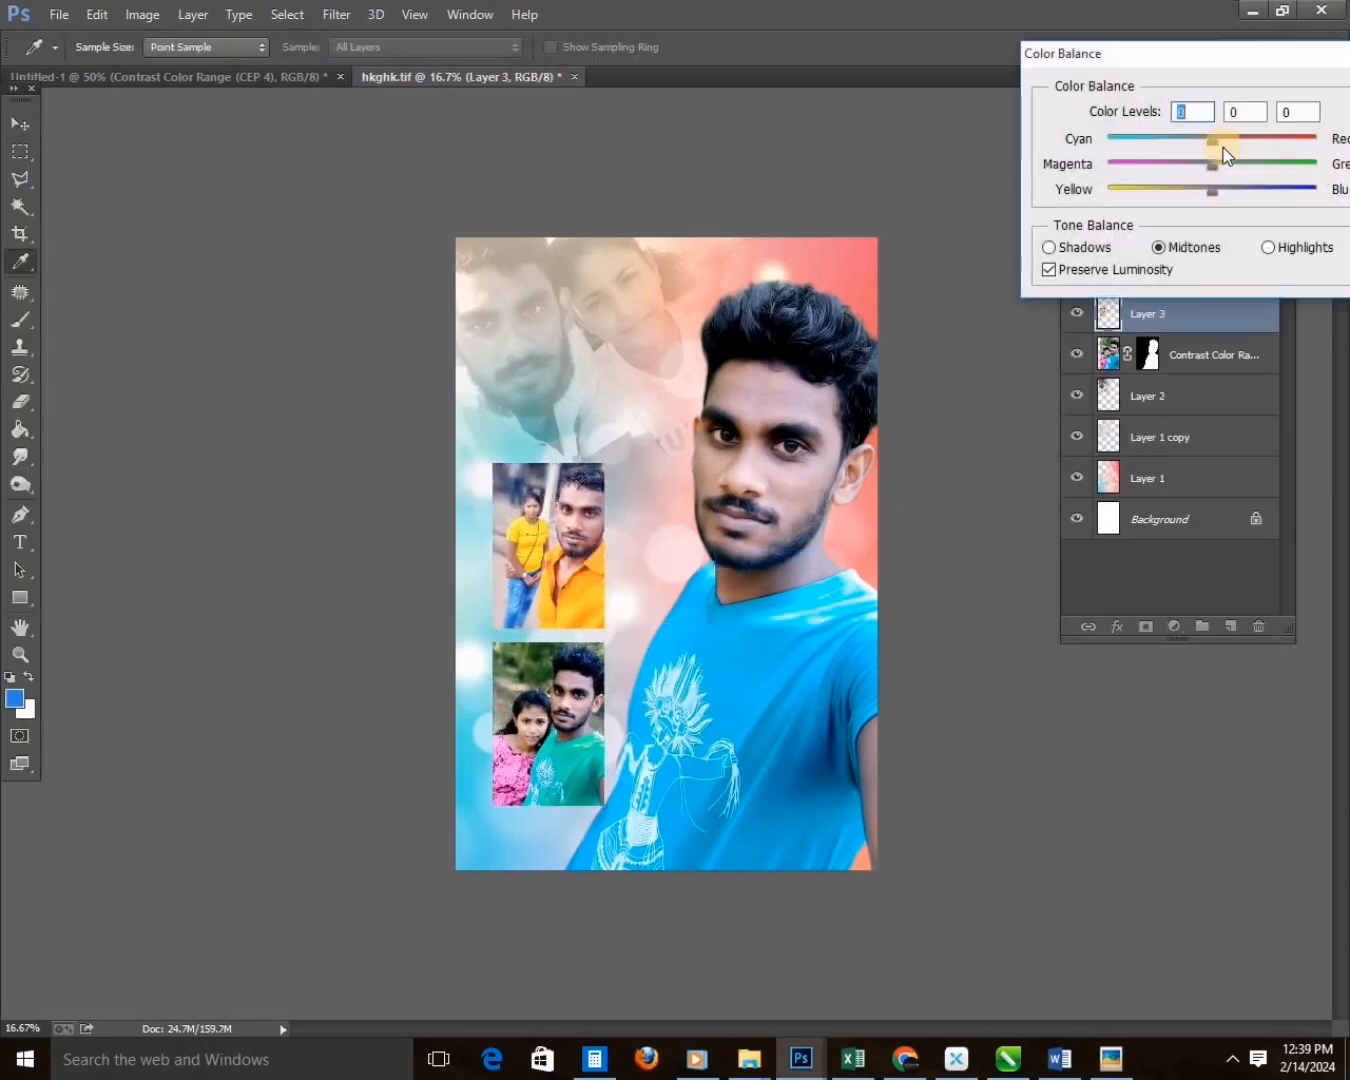
key("Return")
right_click(567, 541, "shift")
left_click(585, 552, "shift")
right_click(564, 708, "shift")
left_click(589, 720, "shift")
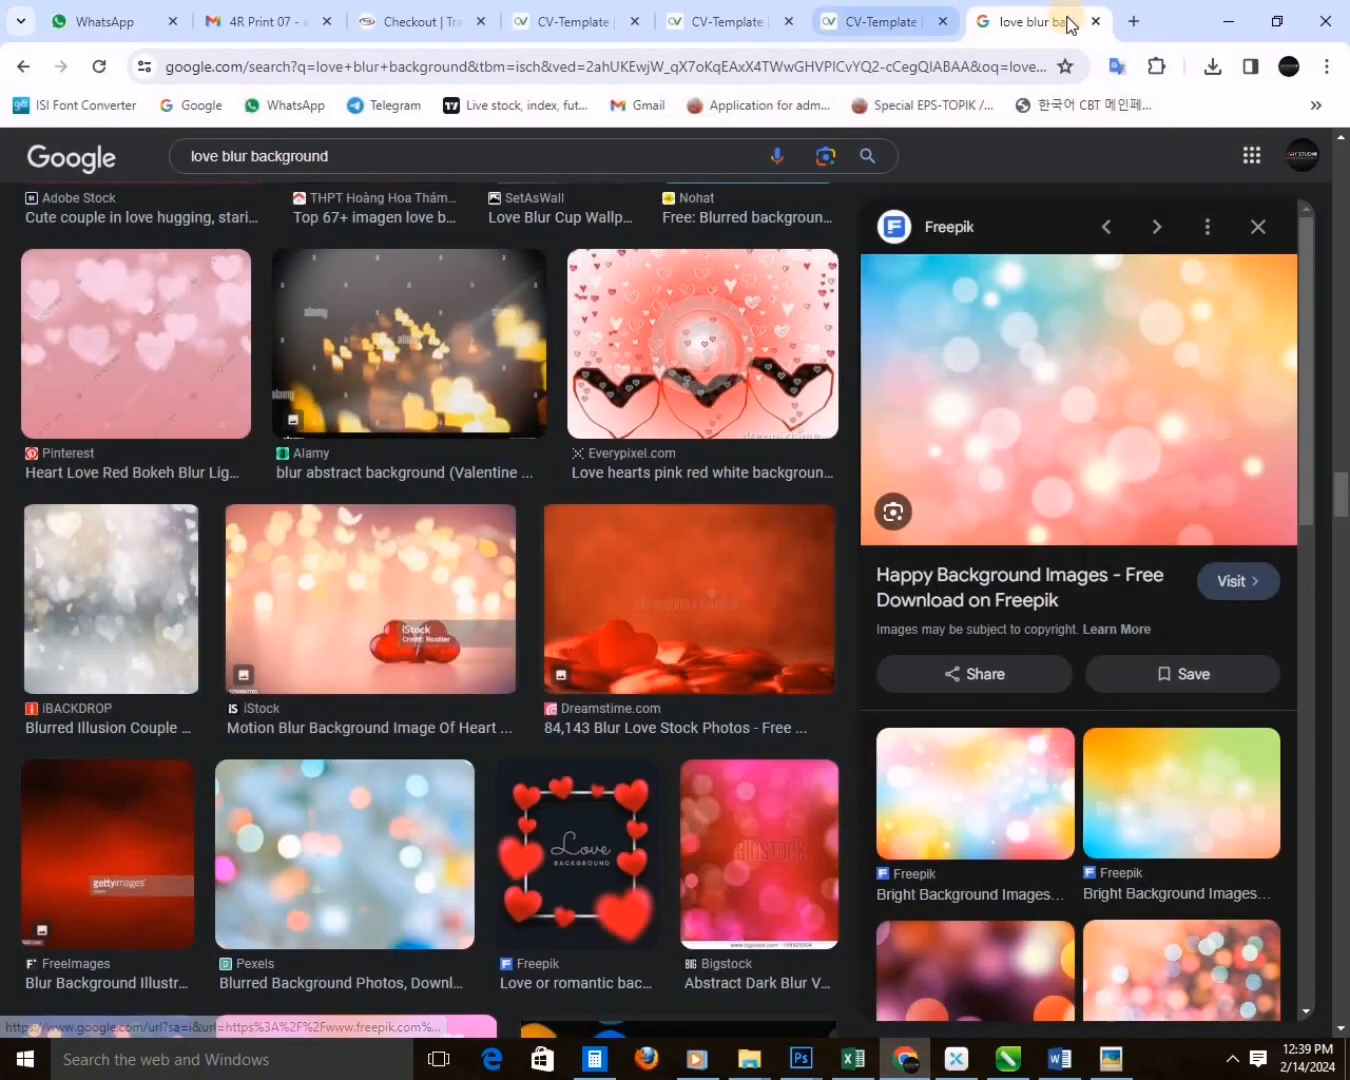
Search Google for "bat" in the browser and show the image results.
left_click(197, 105)
type("bat")
key("Return")
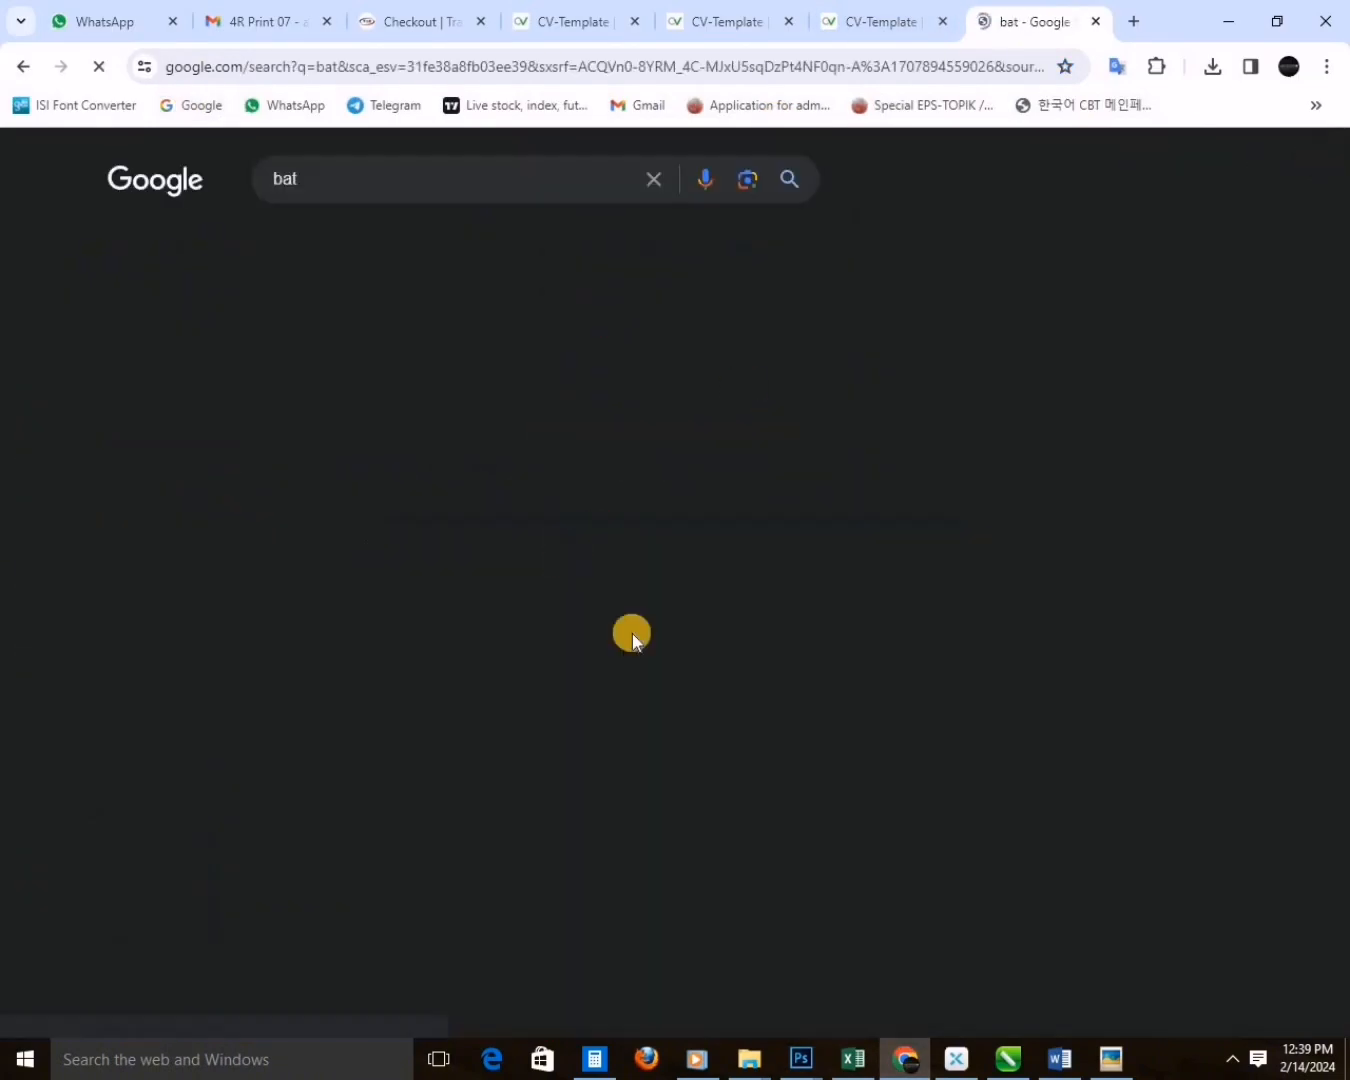
left_click(235, 246)
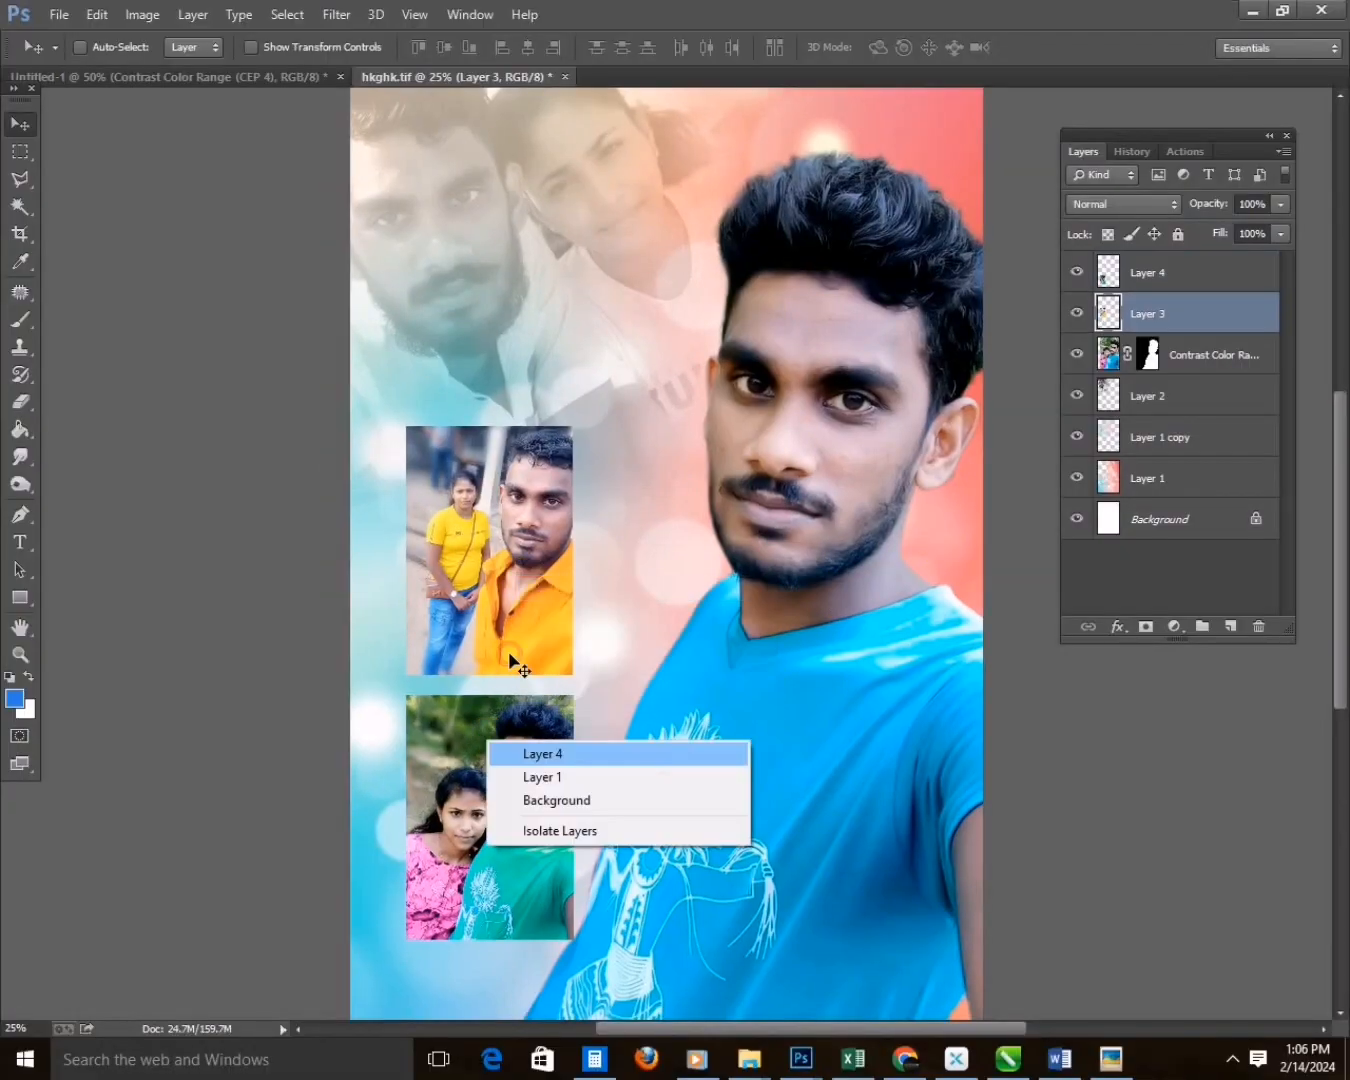
In Photoshop, select the teal-shirt couple photo and nudge it up and sideways under the yellow-shirt photo in a panel-free full-screen view.
left_click(542, 751, "shift")
left_click_drag(574, 626, 572, 596)
key("Tab")
key("f")
key("Right")
key("Right")
key("Right")
key("Up")
key("Up")
key("Up")
key("Up")
key("Up")
key("Up")
key("Up")
key("Up")
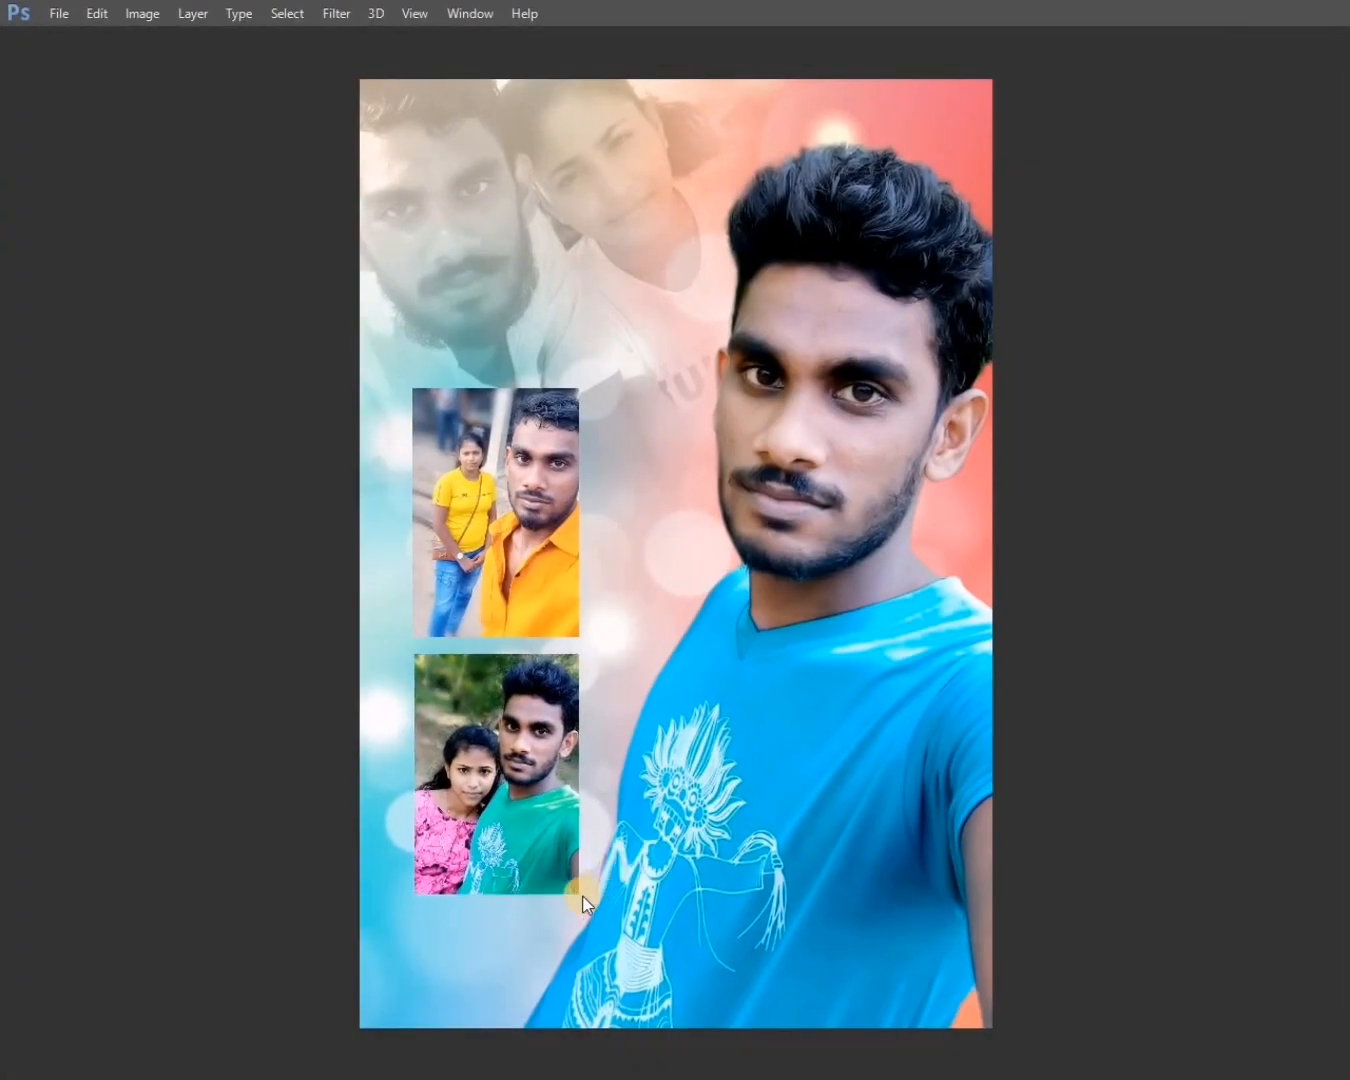
Select the yellow-shirt photo, tighten the gap to the teal-shirt photo and reposition the pair beside the man's cutout.
right_click(519, 563)
left_click(552, 569, "shift")
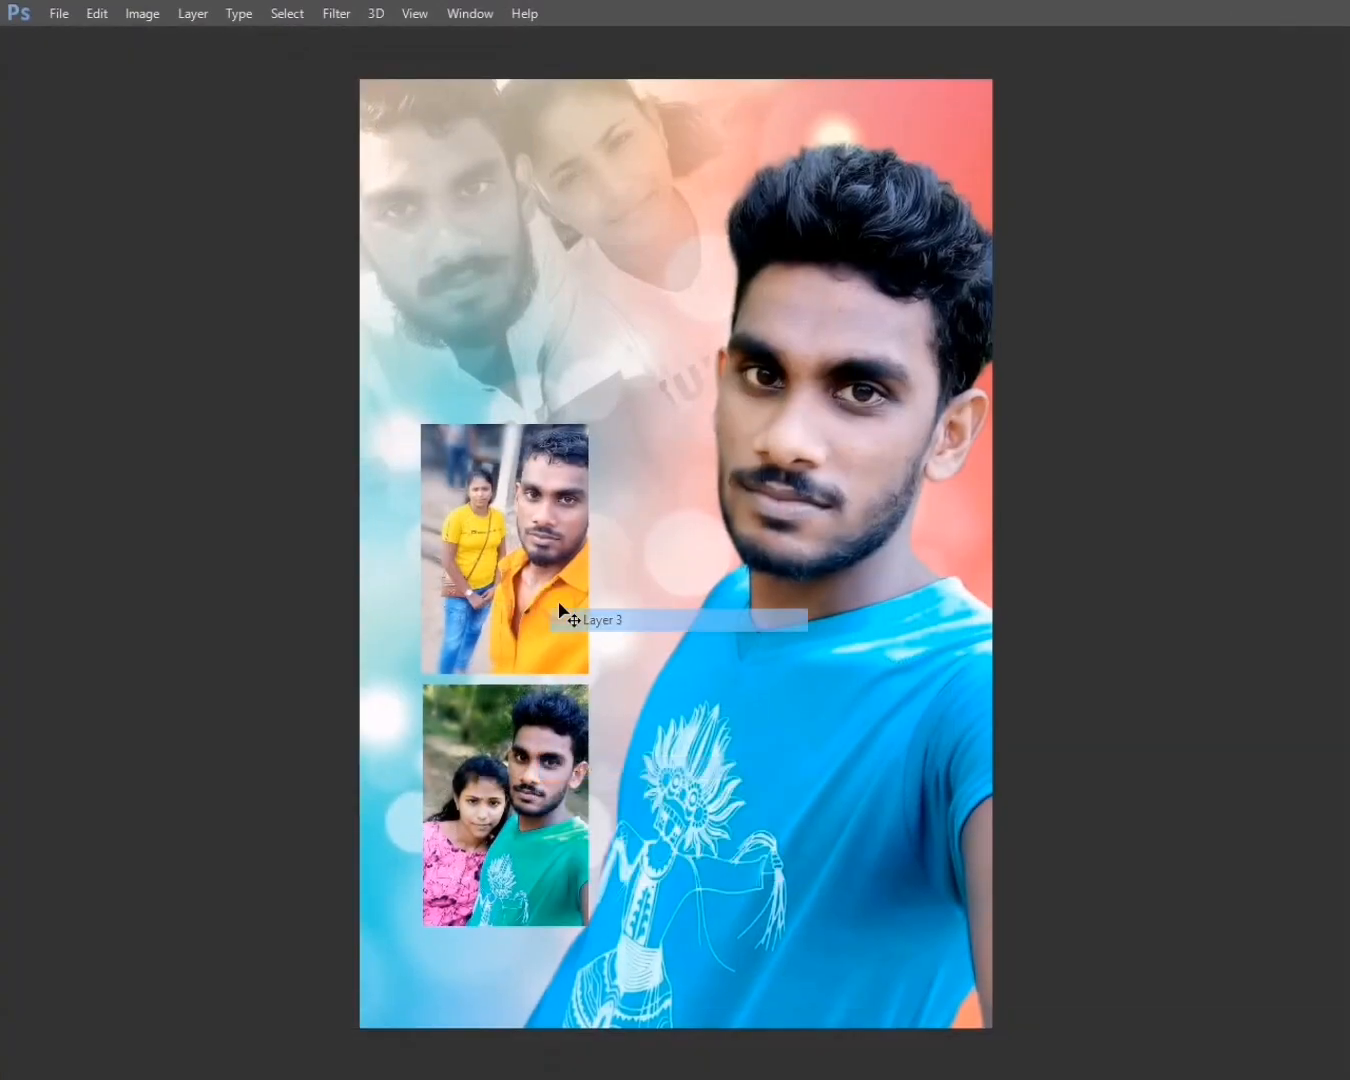
left_click_drag(560, 615, 551, 611)
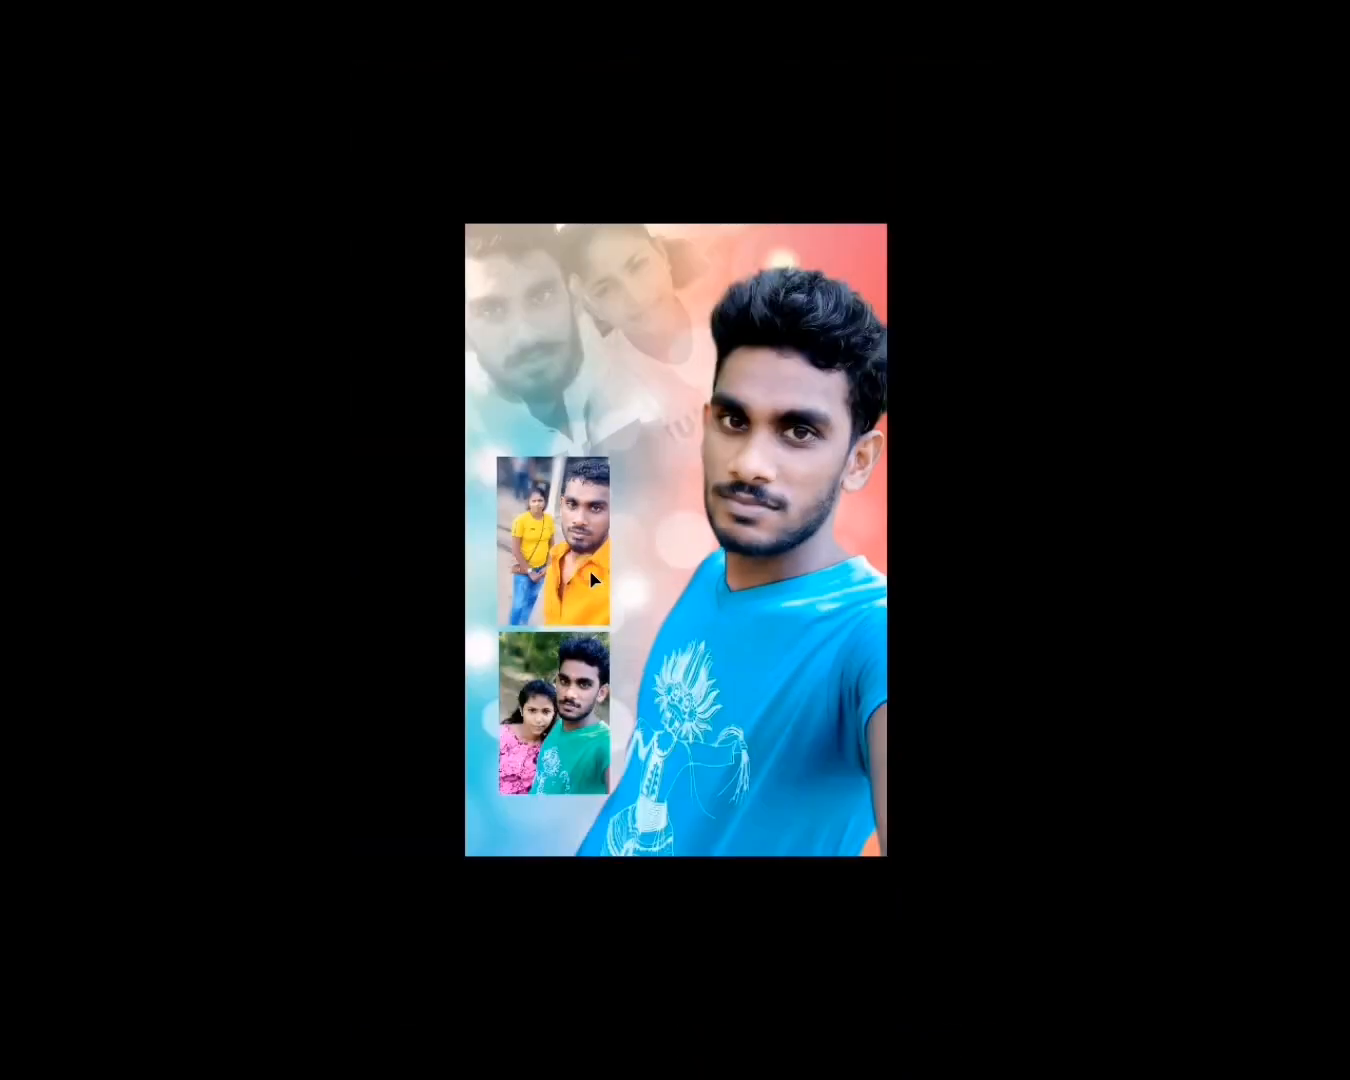
left_click_drag(589, 569, 654, 446)
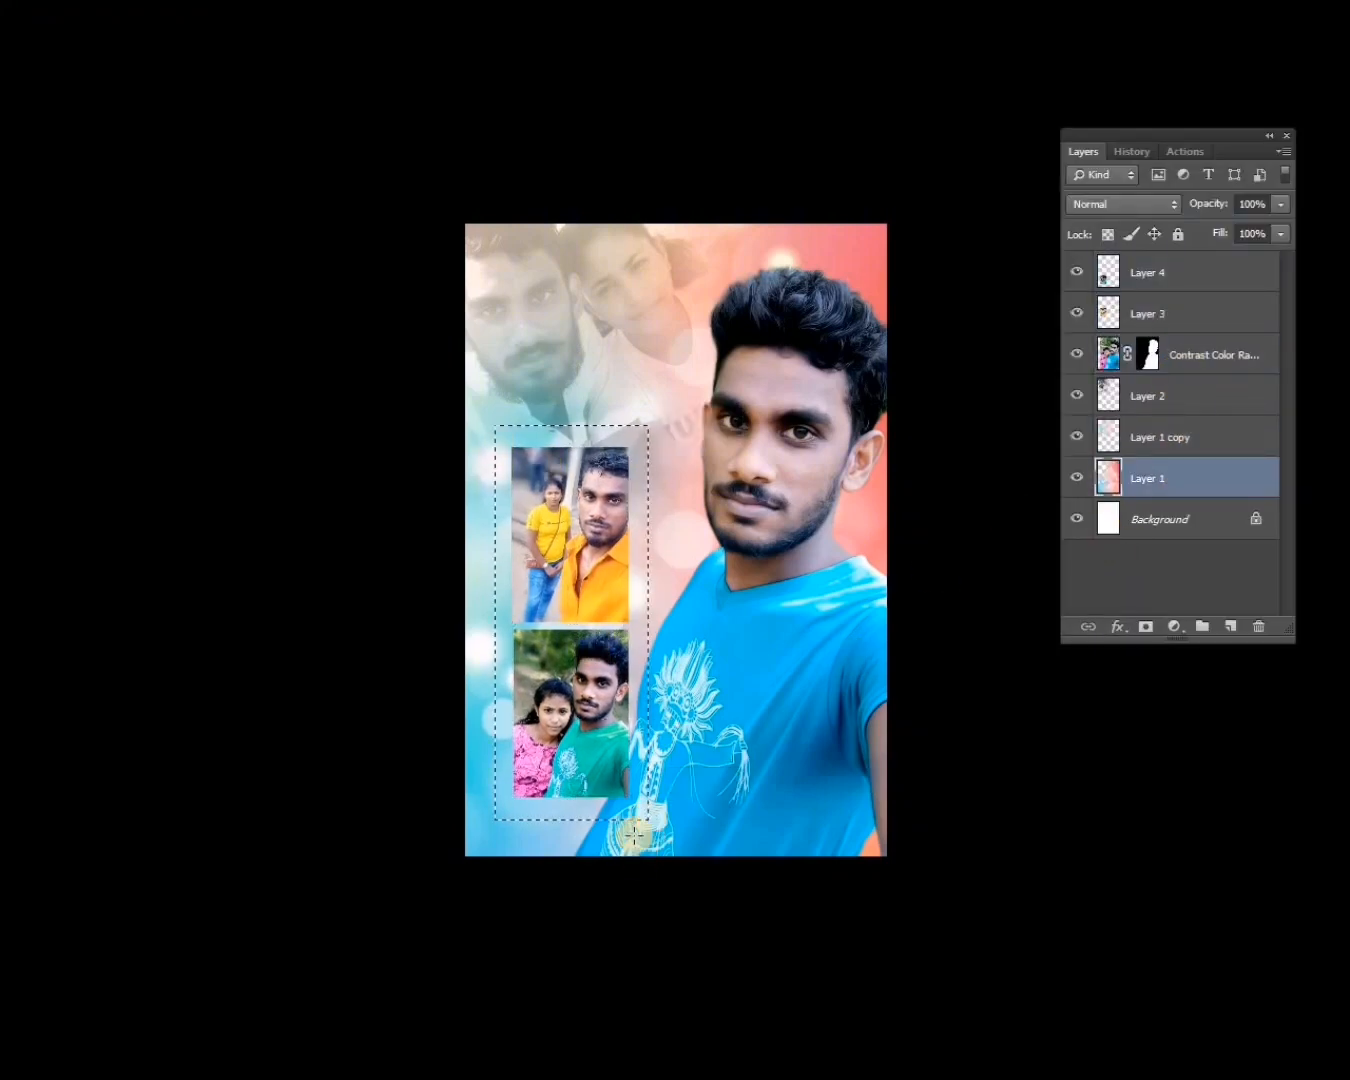
Add a drop shadow with an increased size to the rectangular background panel behind the two small photos.
double_click(1091, 305)
left_click(974, 668)
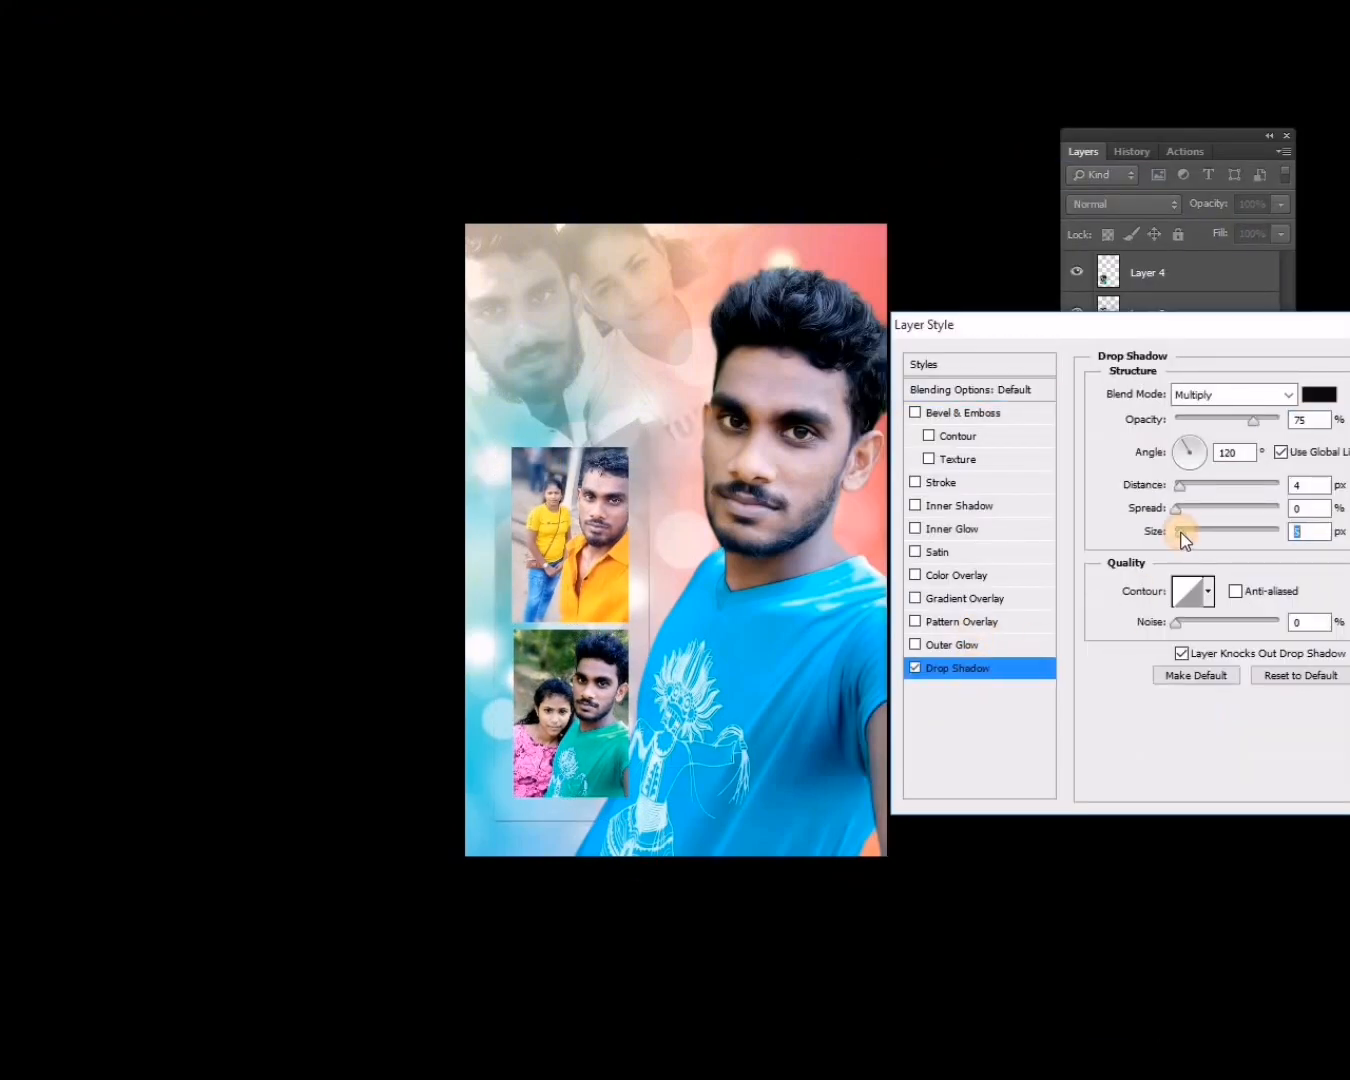
left_click_drag(1186, 531, 1196, 531)
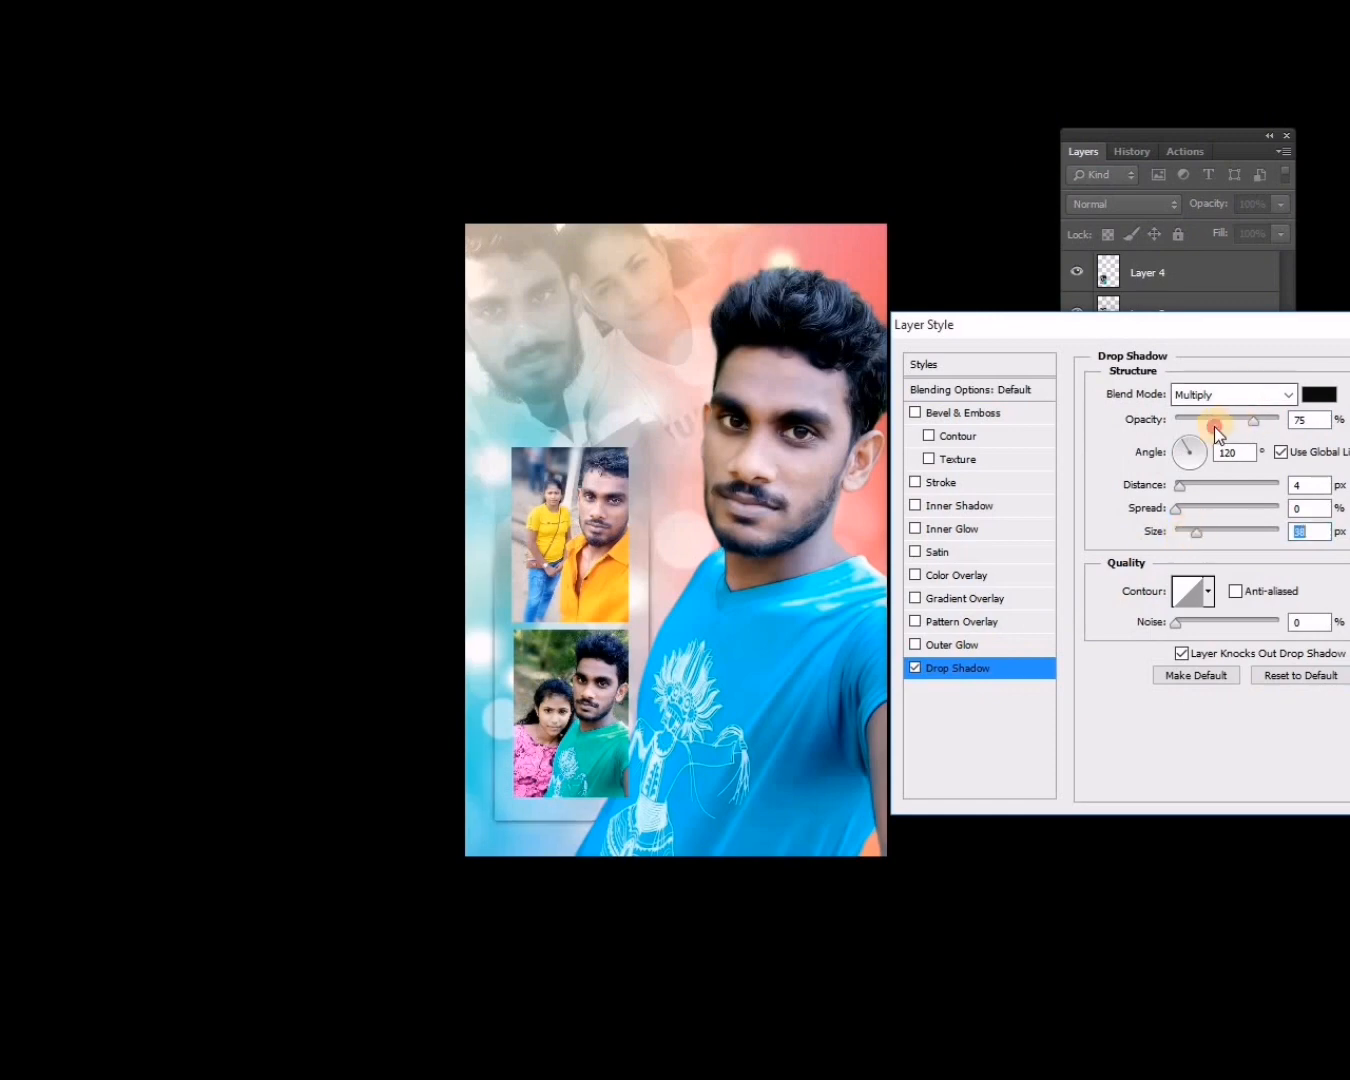
key("Return")
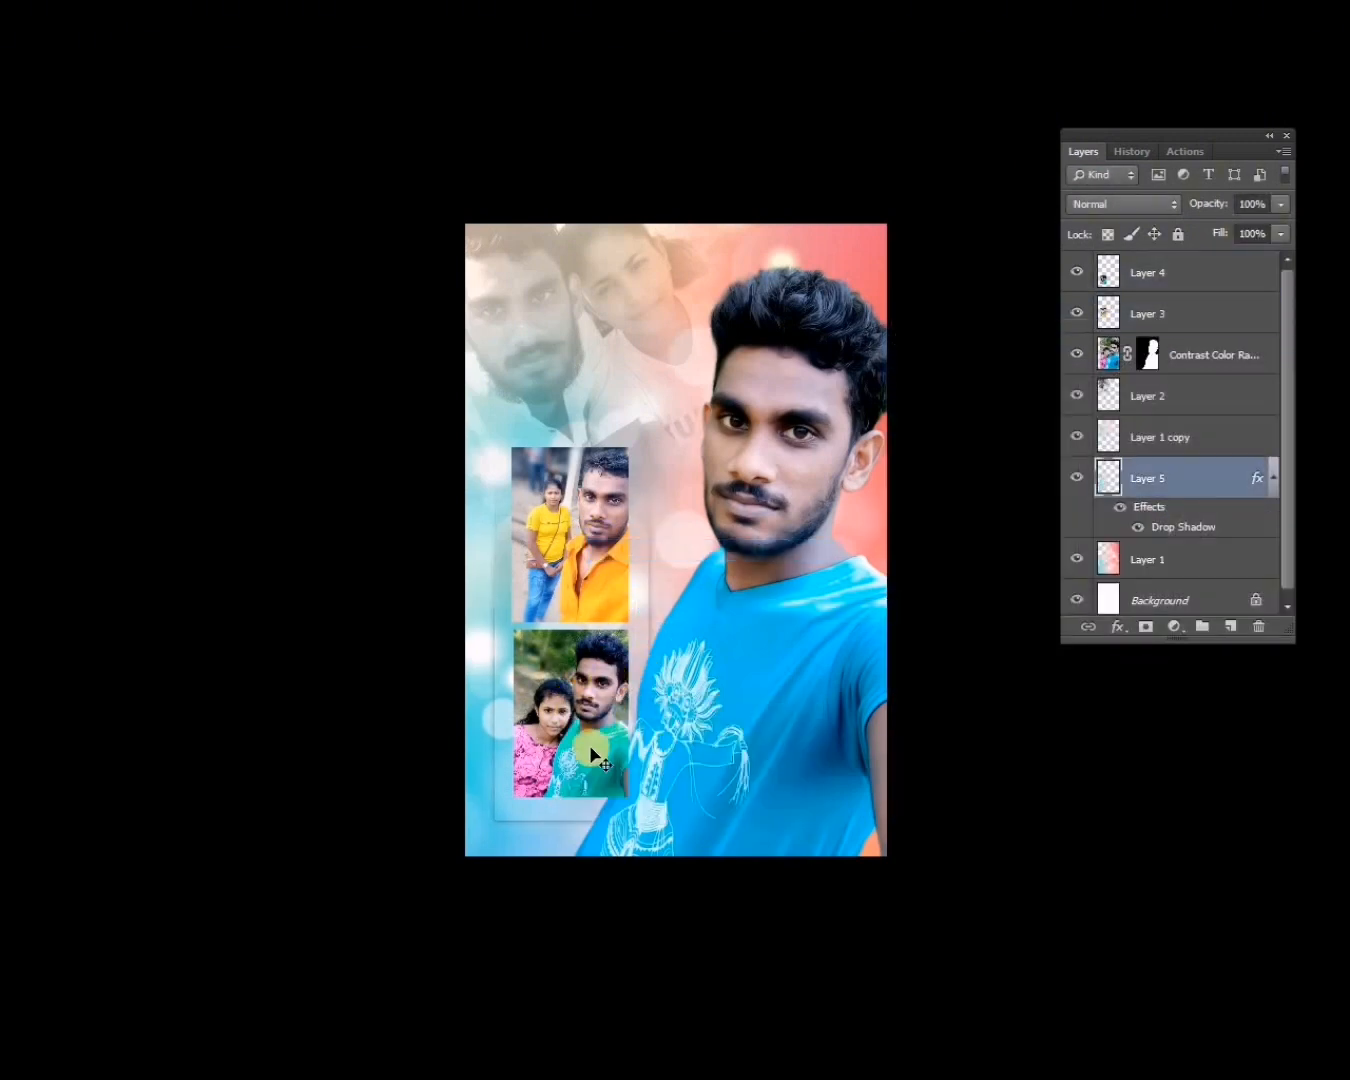
Try a duplicate of the man's cutout as a faded ghost image behind the original, shifted towards the faded selfie.
left_click(558, 749)
left_click(752, 744)
key("ctrl+j")
left_click_drag(720, 670, 629, 657)
key("ctrl+bracketleft")
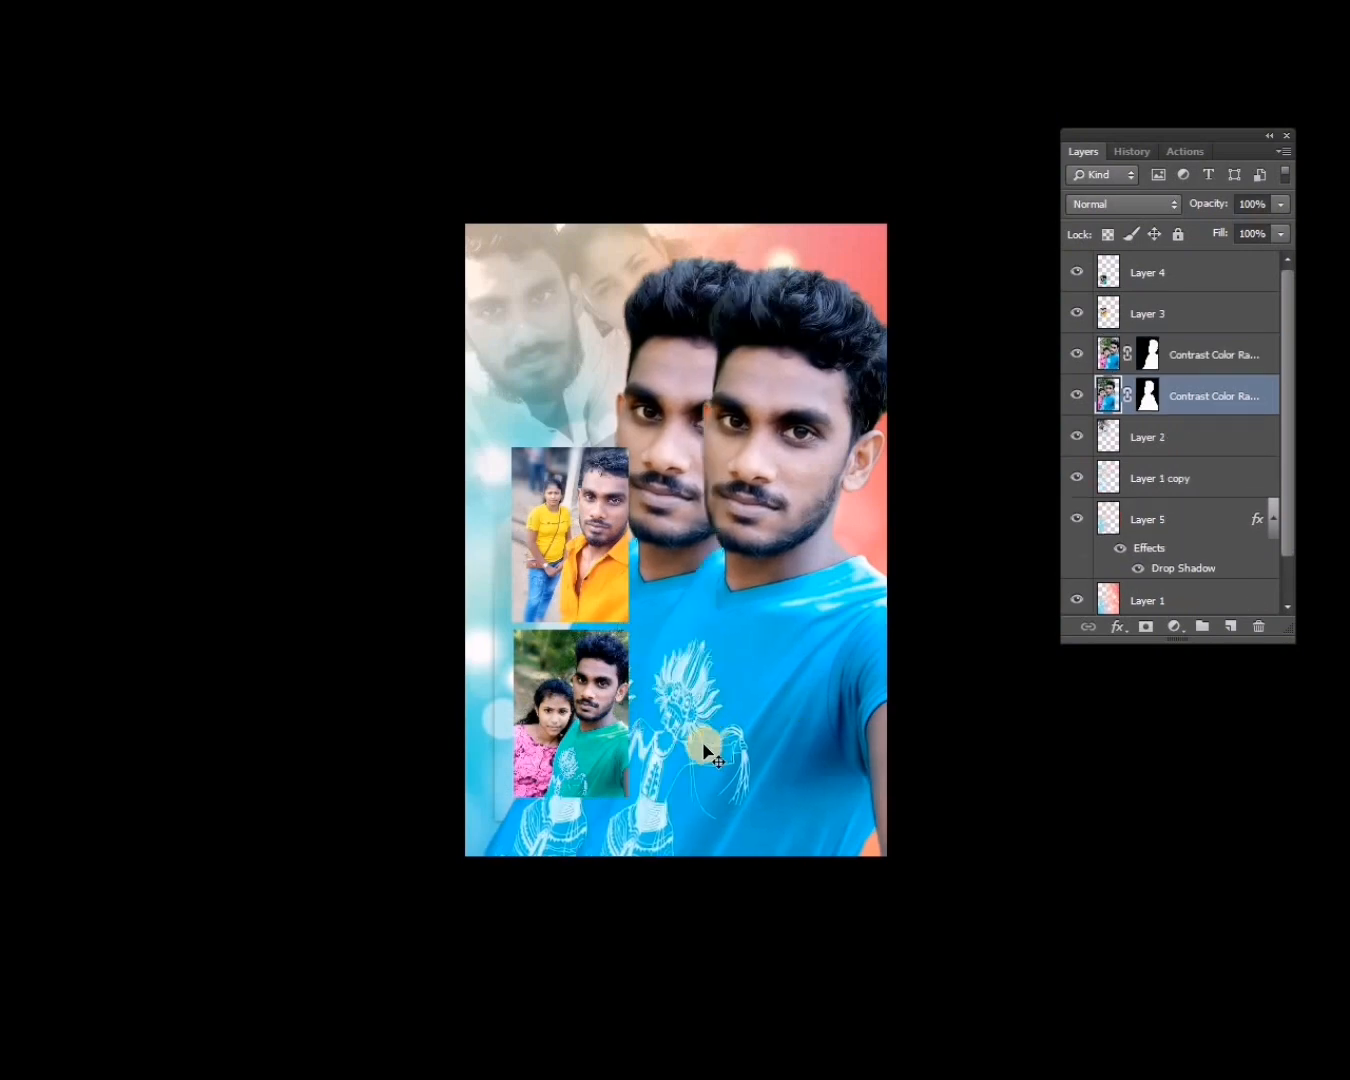
key("3")
key("4")
left_click_drag(557, 810, 704, 540)
Try scaling down the faded couple selfie and rearranging it with the ghost copy and the man's cutout.
left_click_drag(563, 350, 505, 369)
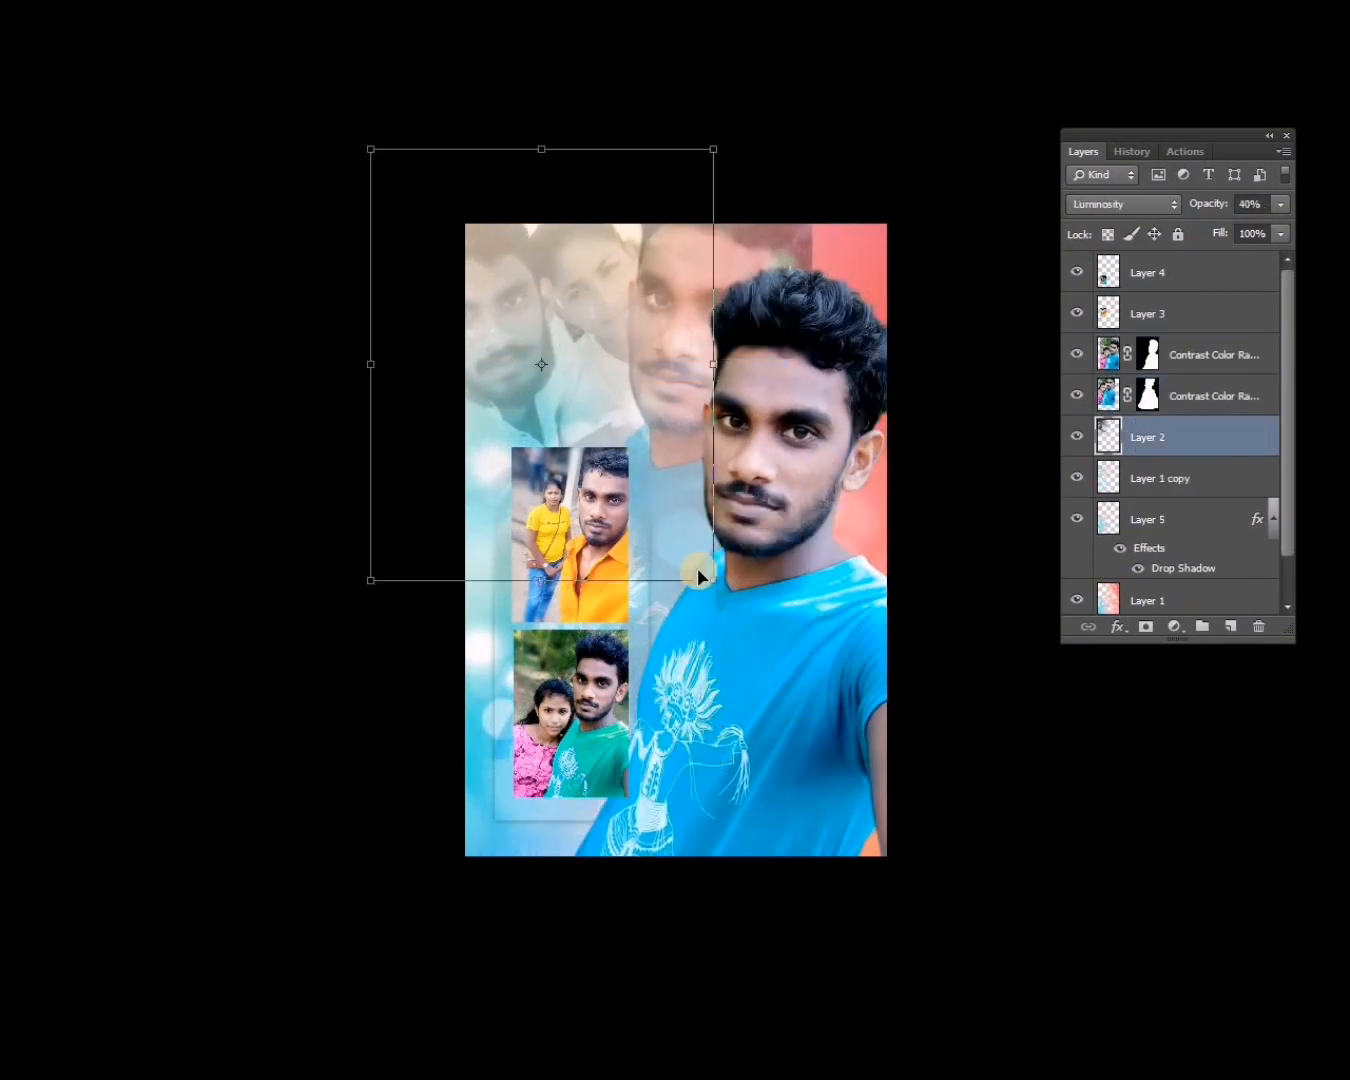
left_click_drag(713, 581, 693, 555)
key("Return")
left_click_drag(566, 413, 572, 413)
left_click_drag(697, 382, 715, 366)
left_click_drag(807, 453, 814, 457)
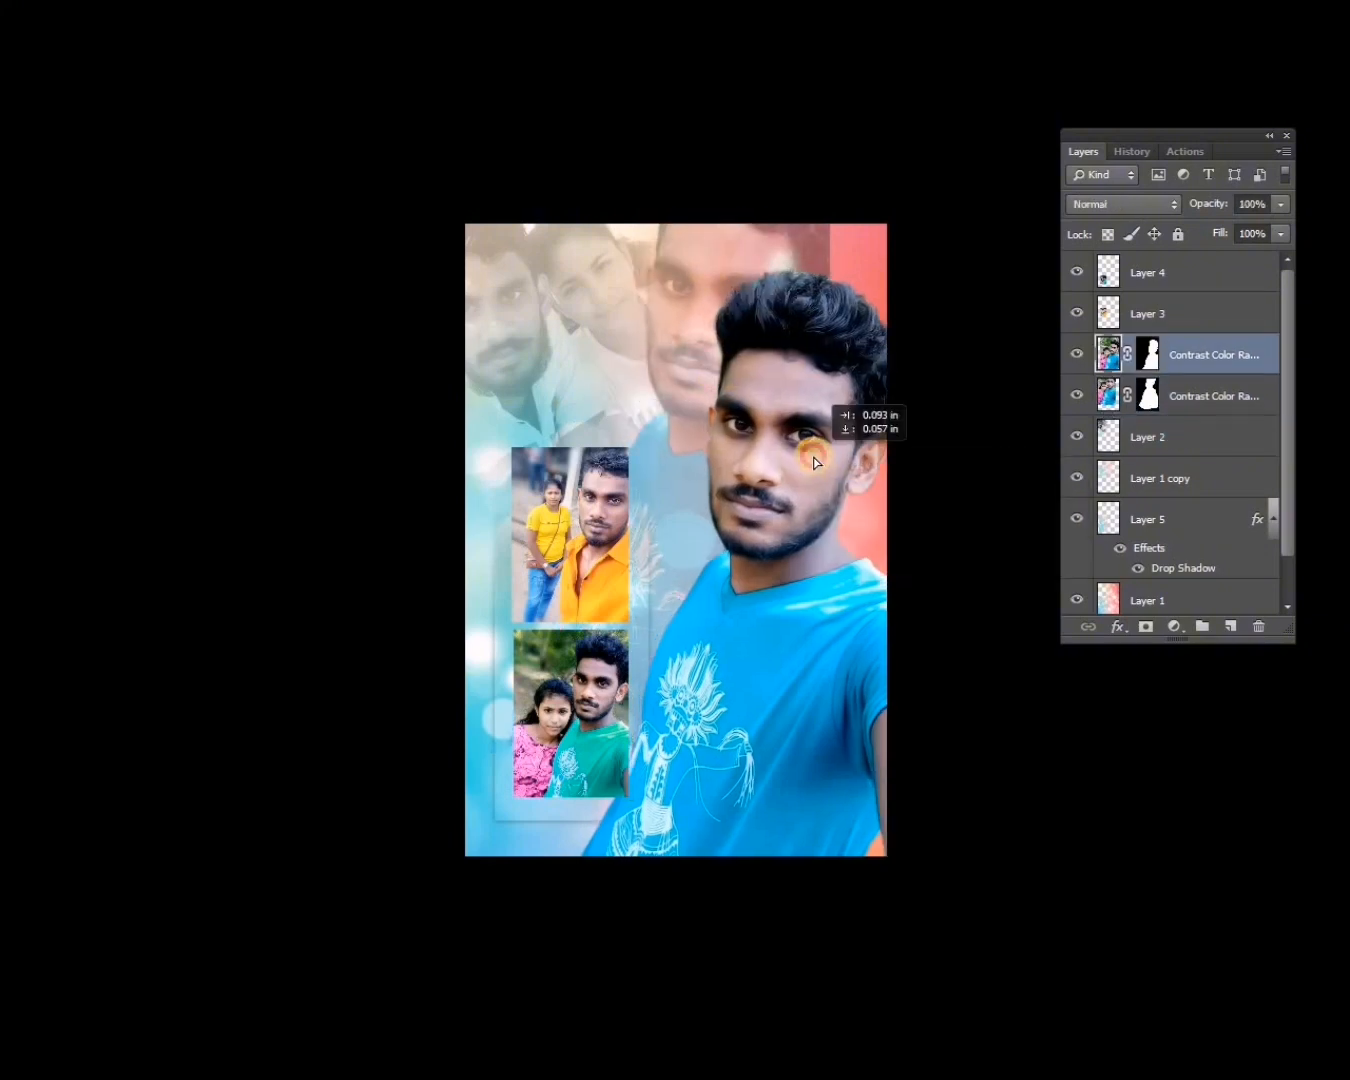
Move the ghost copy of the cutout lower, reduce its opacity further and delete it.
left_click_drag(689, 350, 710, 457)
key("2")
key("0")
key("Delete")
Duplicate the man's cutout again, place the copy behind the original and reduce its opacity to 22%.
left_click(777, 518)
key("ctrl+j")
key("ctrl+bracketleft")
left_click_drag(777, 517, 858, 549)
key("4")
key("5")
key("2")
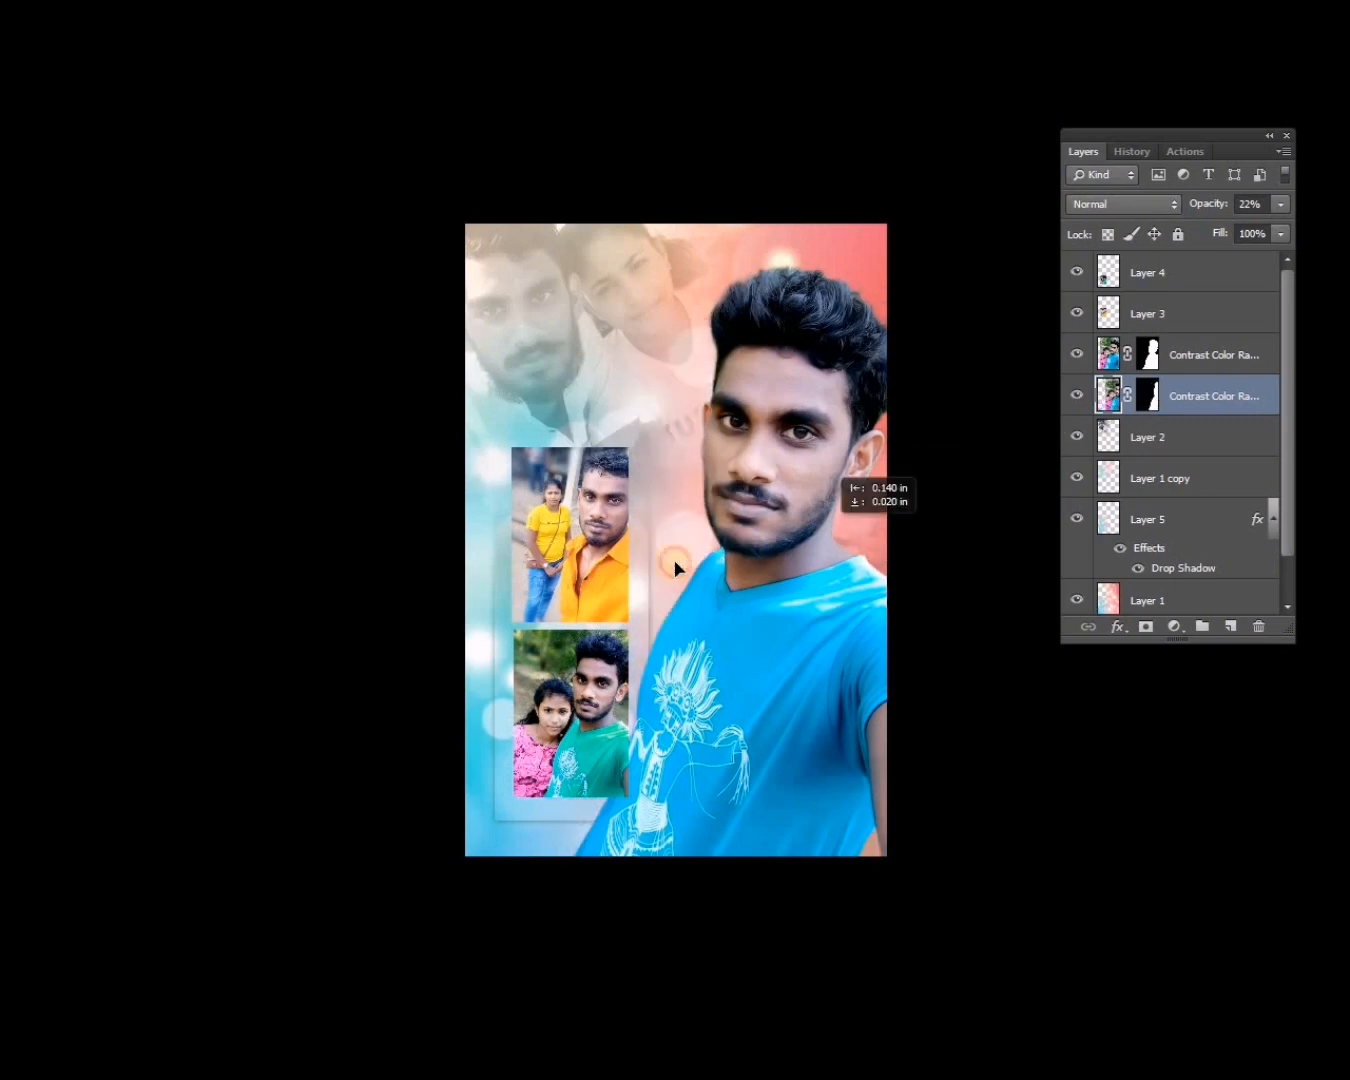
Try the 22% copy at several positions around the man's cutout, then delete it.
left_click_drag(675, 568, 700, 566)
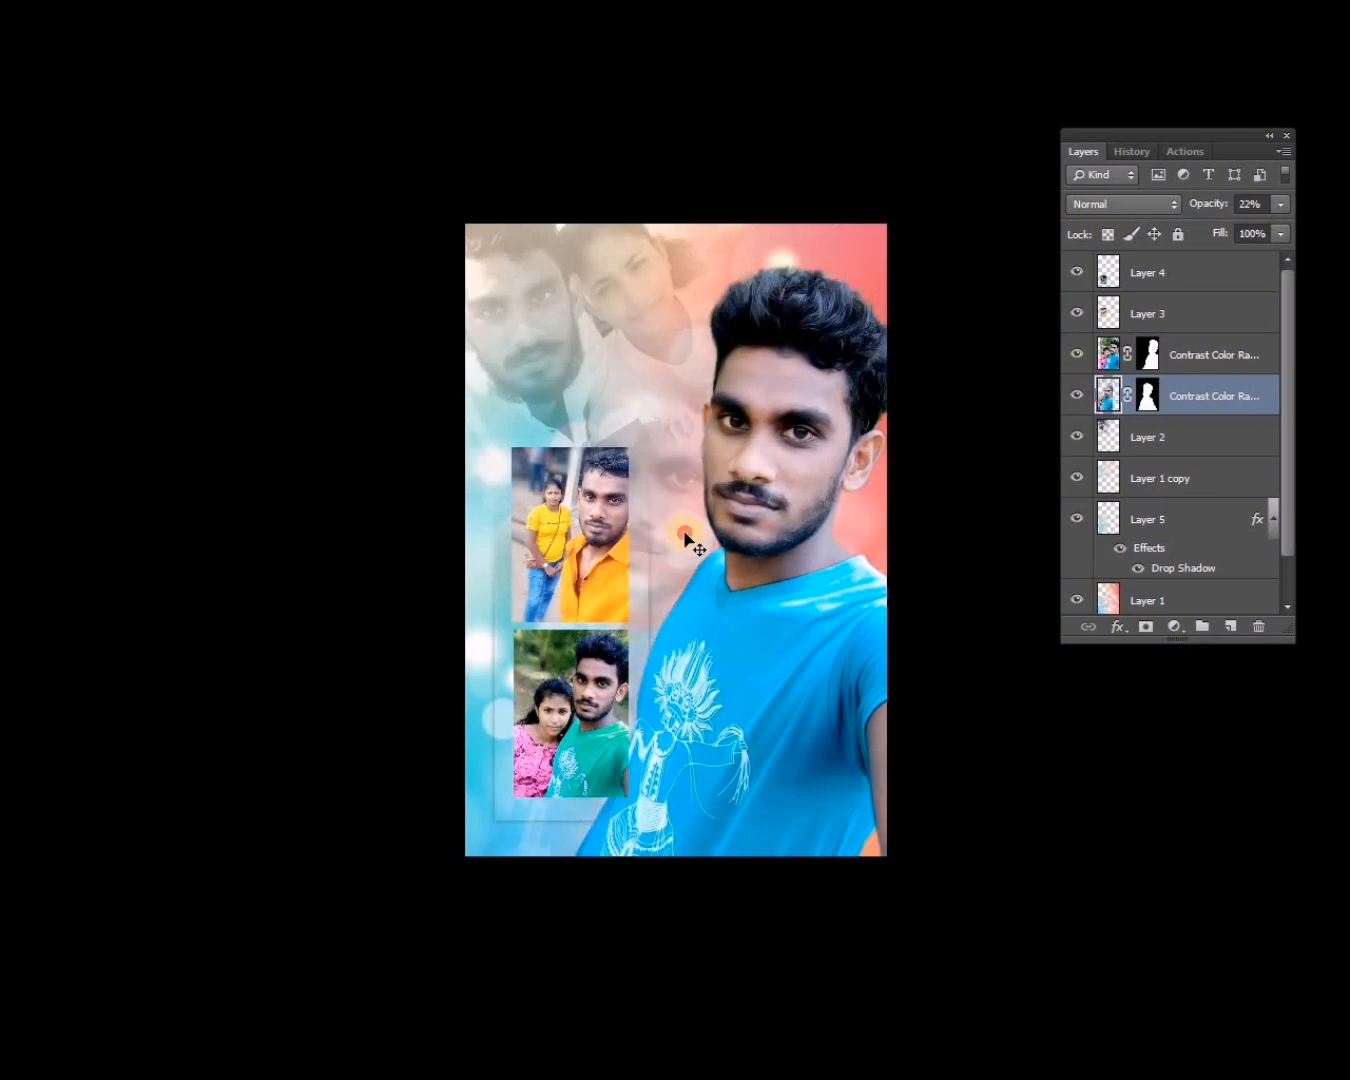
left_click_drag(686, 535, 698, 493)
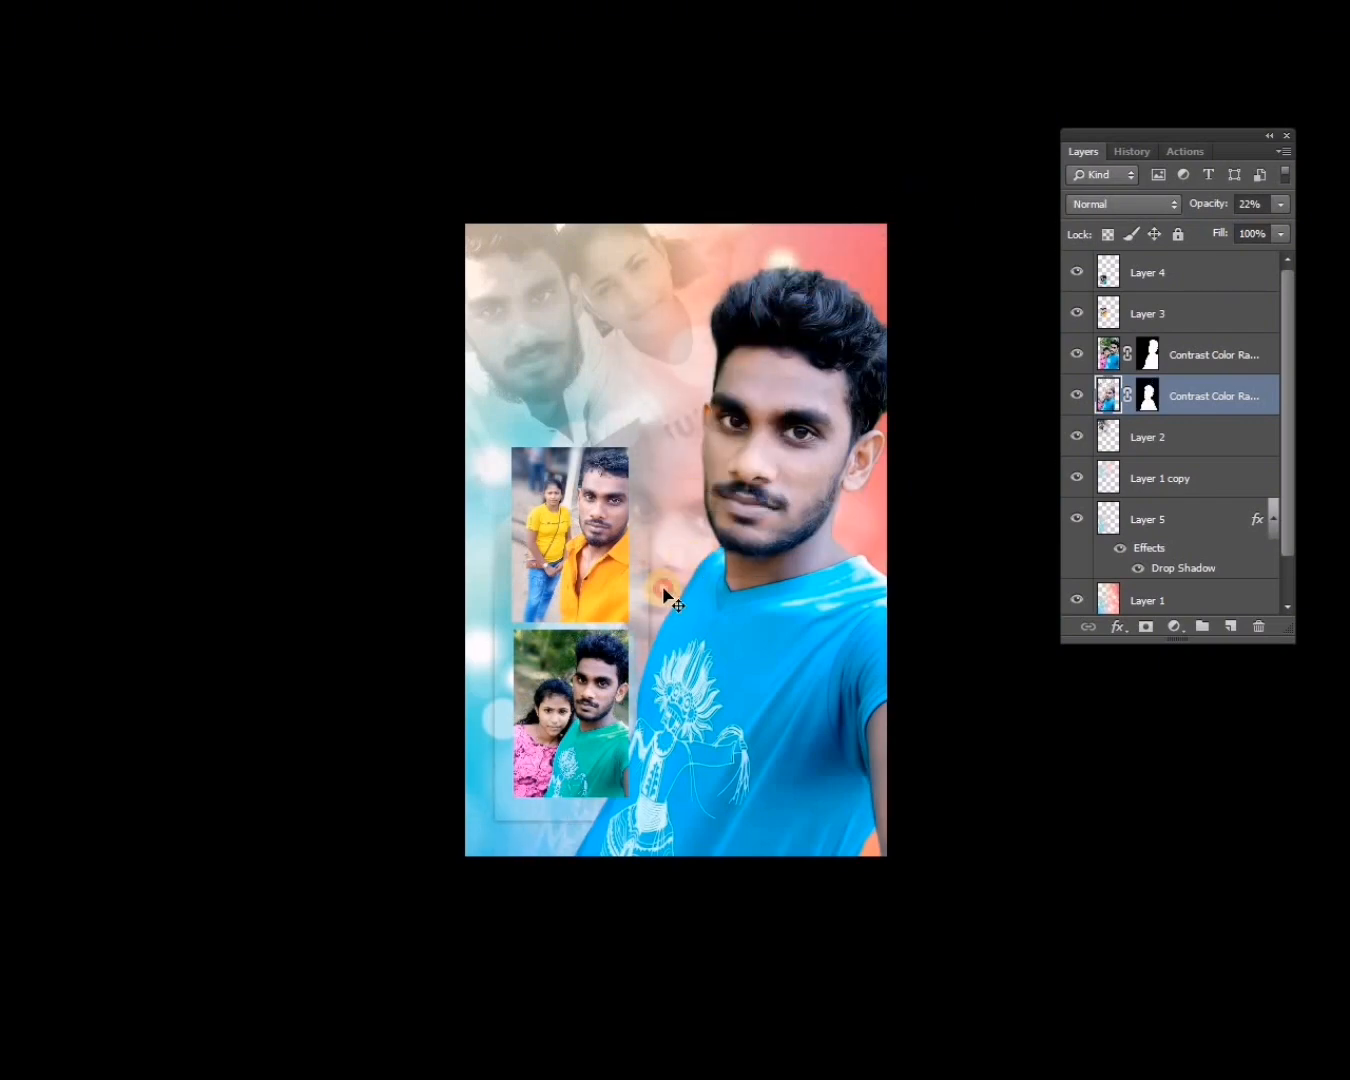
left_click_drag(667, 596, 878, 549)
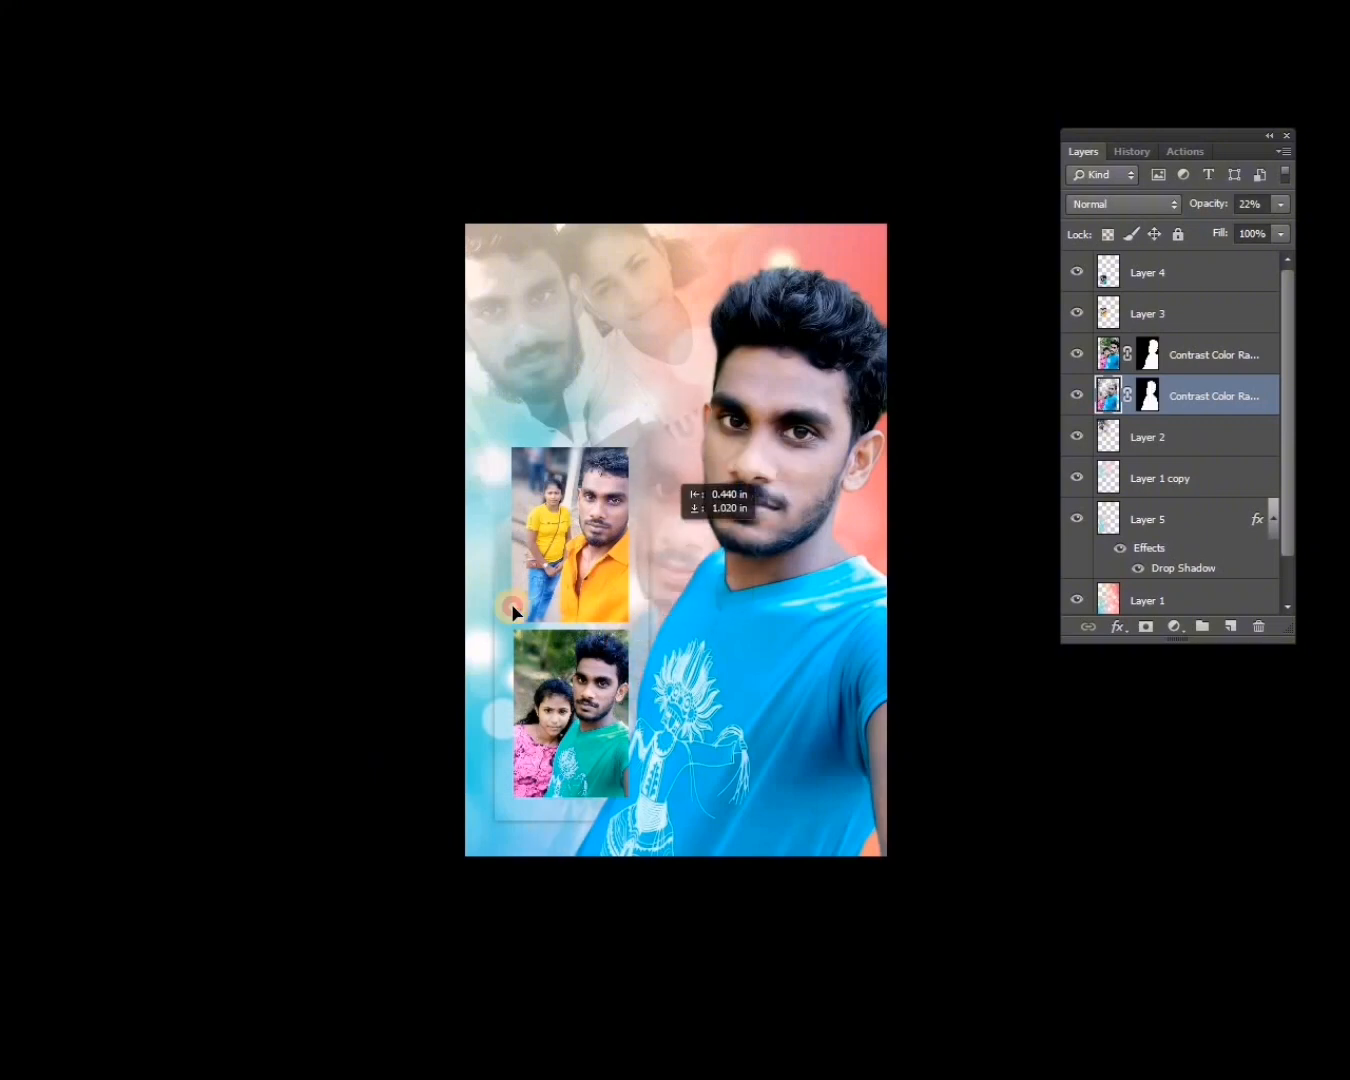
left_click_drag(511, 612, 672, 459)
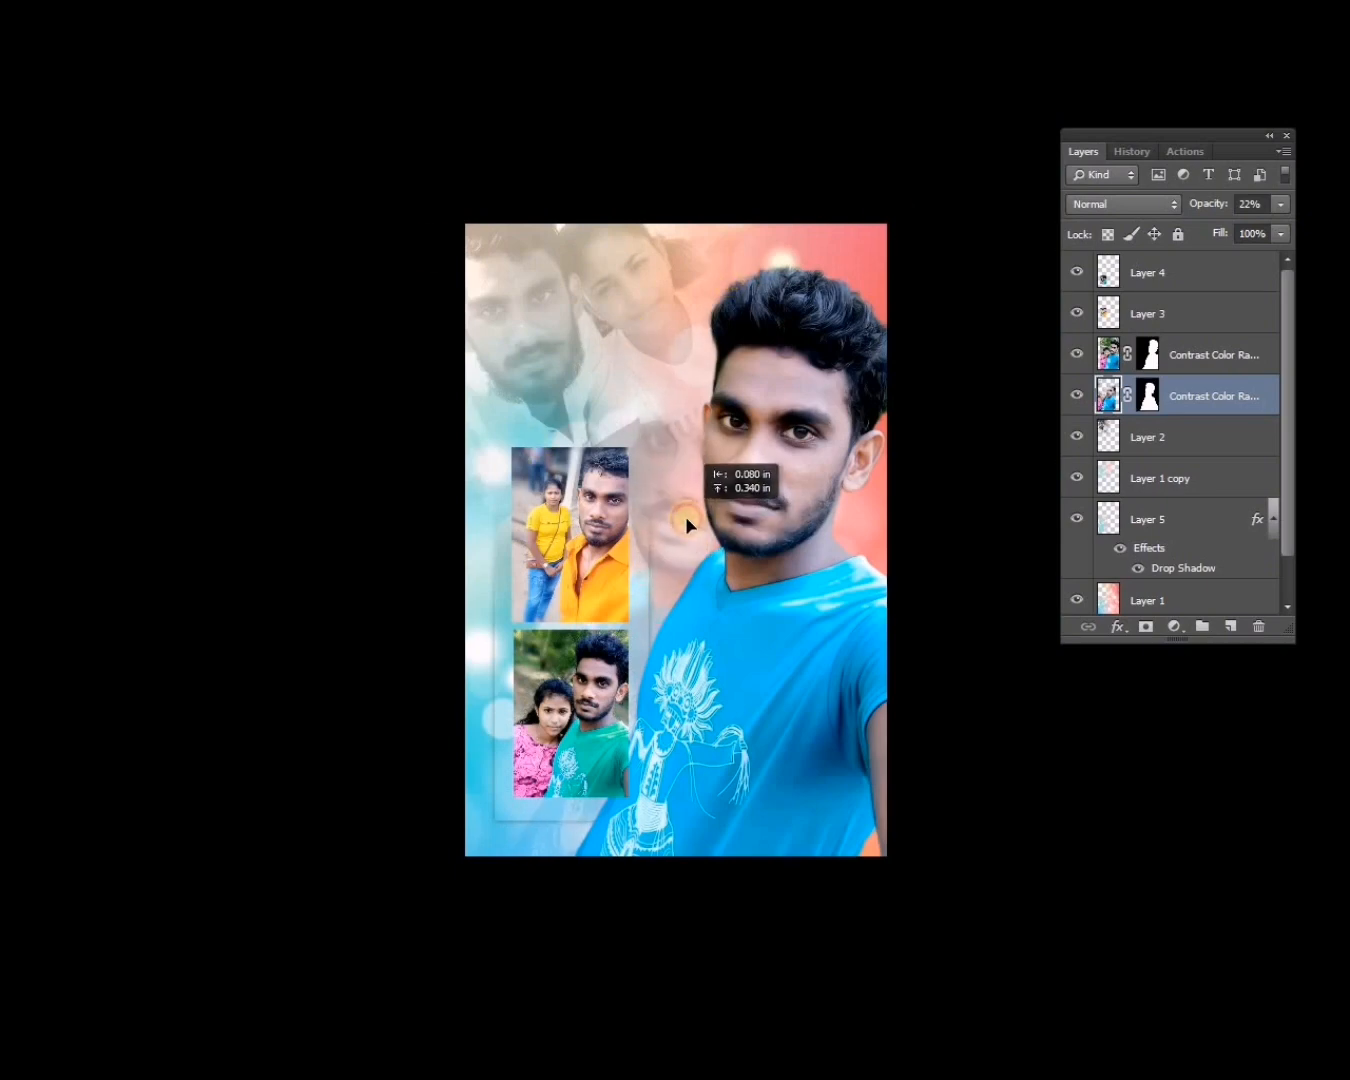
key("2")
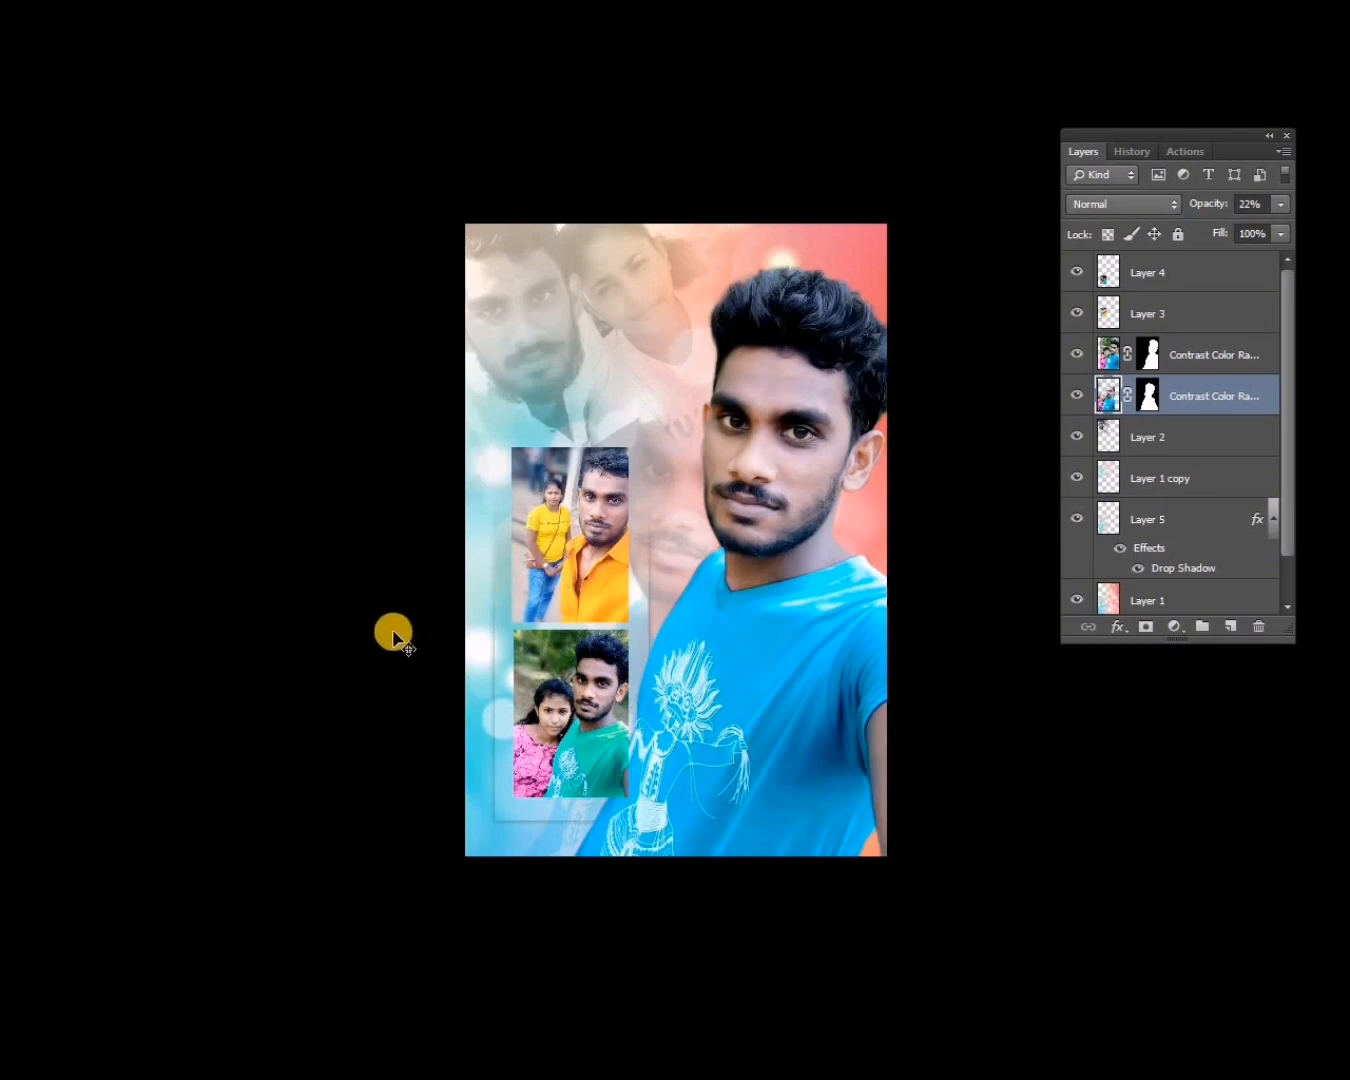
key("Delete")
Restack the man's cutout directly below the faded couple selfie and above the bokeh background copy.
right_click(761, 400)
left_click(776, 413)
right_click(772, 381)
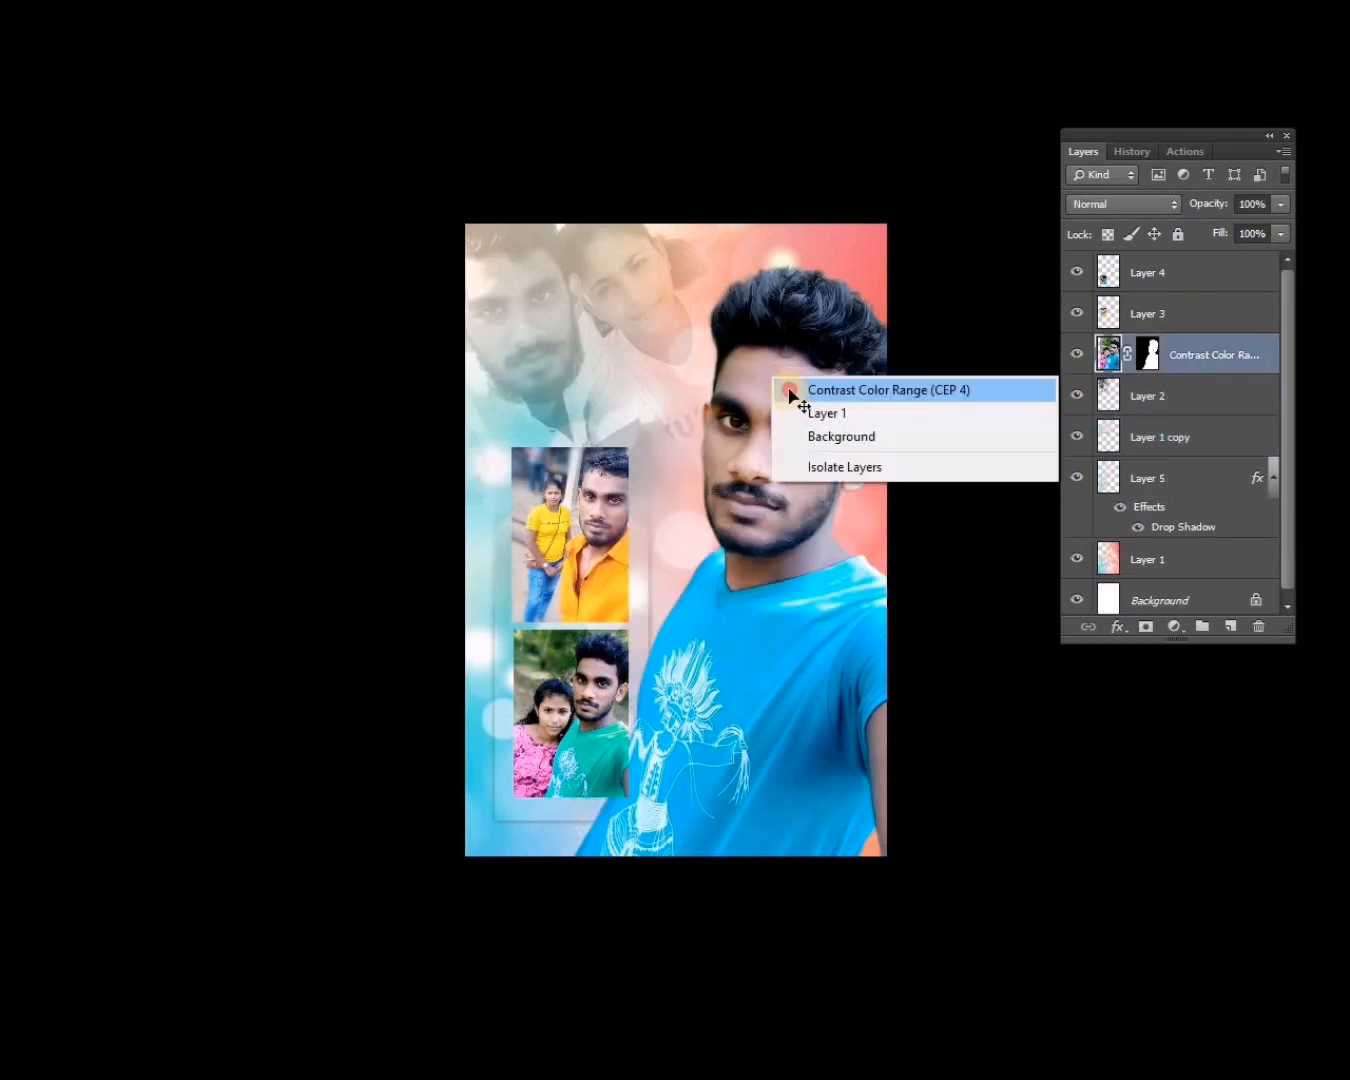
left_click(794, 391)
key("f")
left_click(798, 422, "ctrl")
right_click(788, 547)
left_click(795, 562)
key("ctrl+minus")
key("ctrl+[")
key("ctrl+[")
key("ctrl+[")
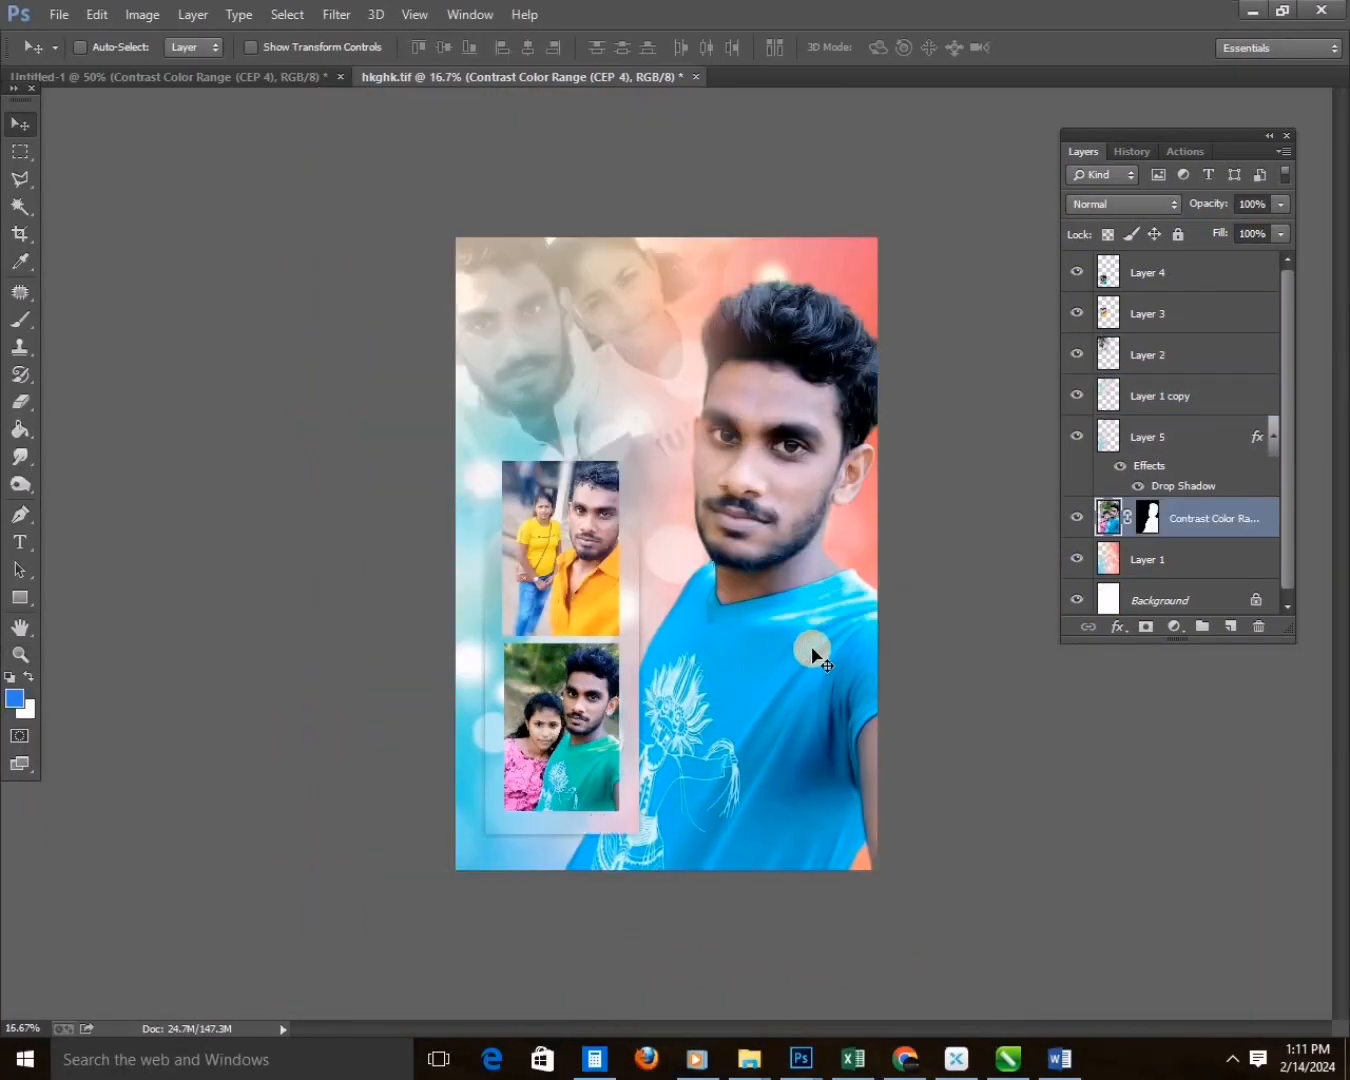
key("ctrl+]")
key("ctrl+]")
key("f")
key("f")
key("f")
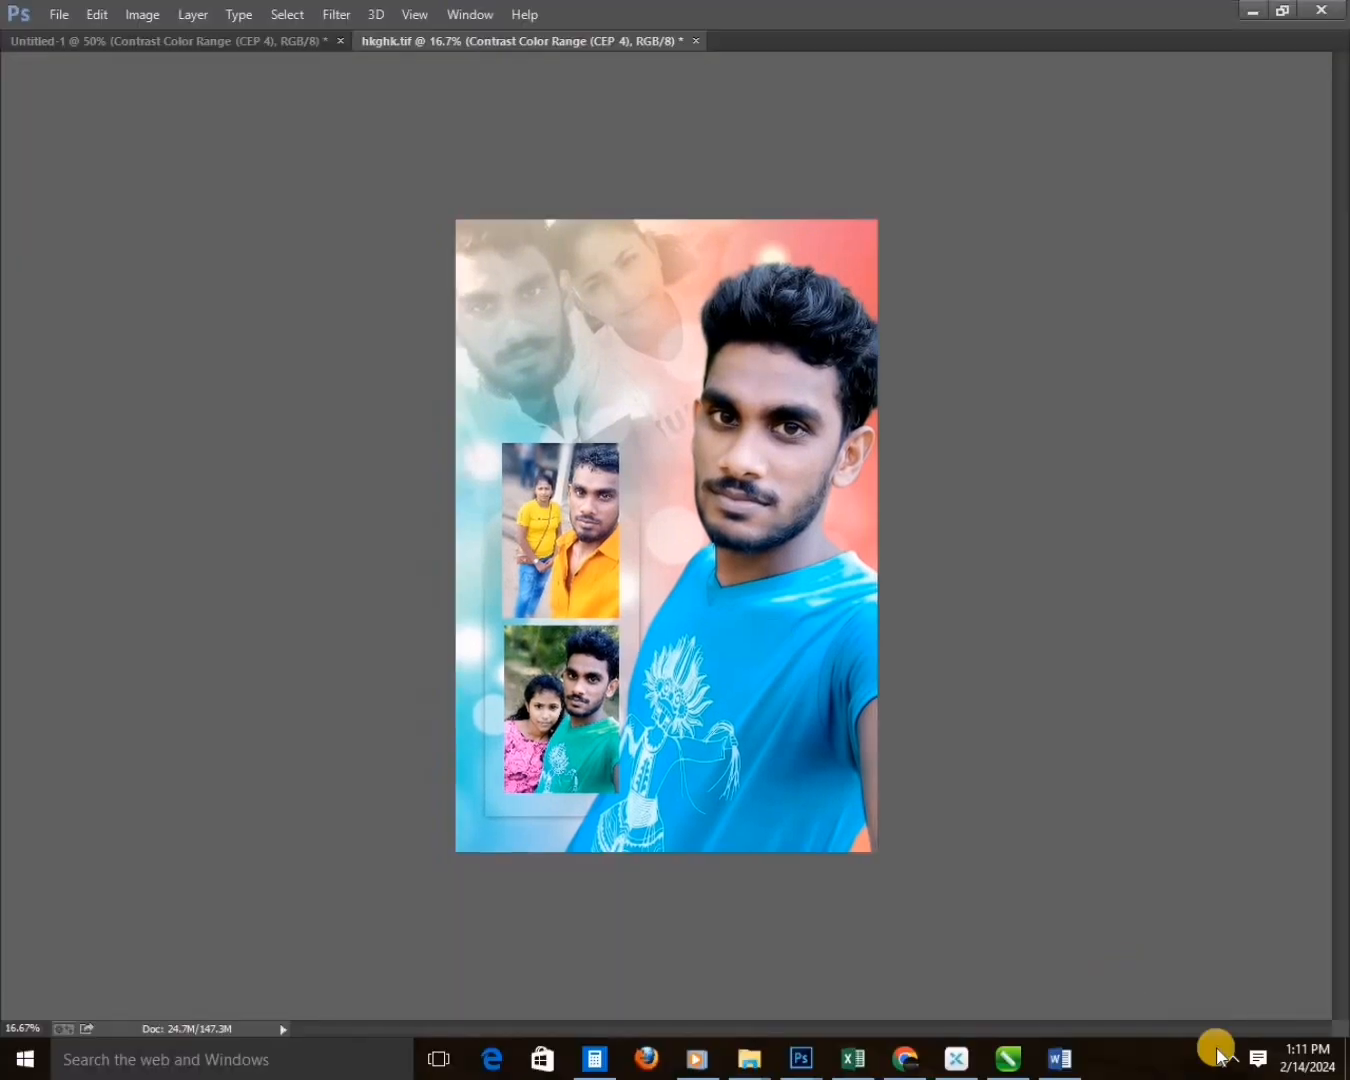
left_click(1232, 1058)
left_click(543, 718)
left_click(1233, 1059)
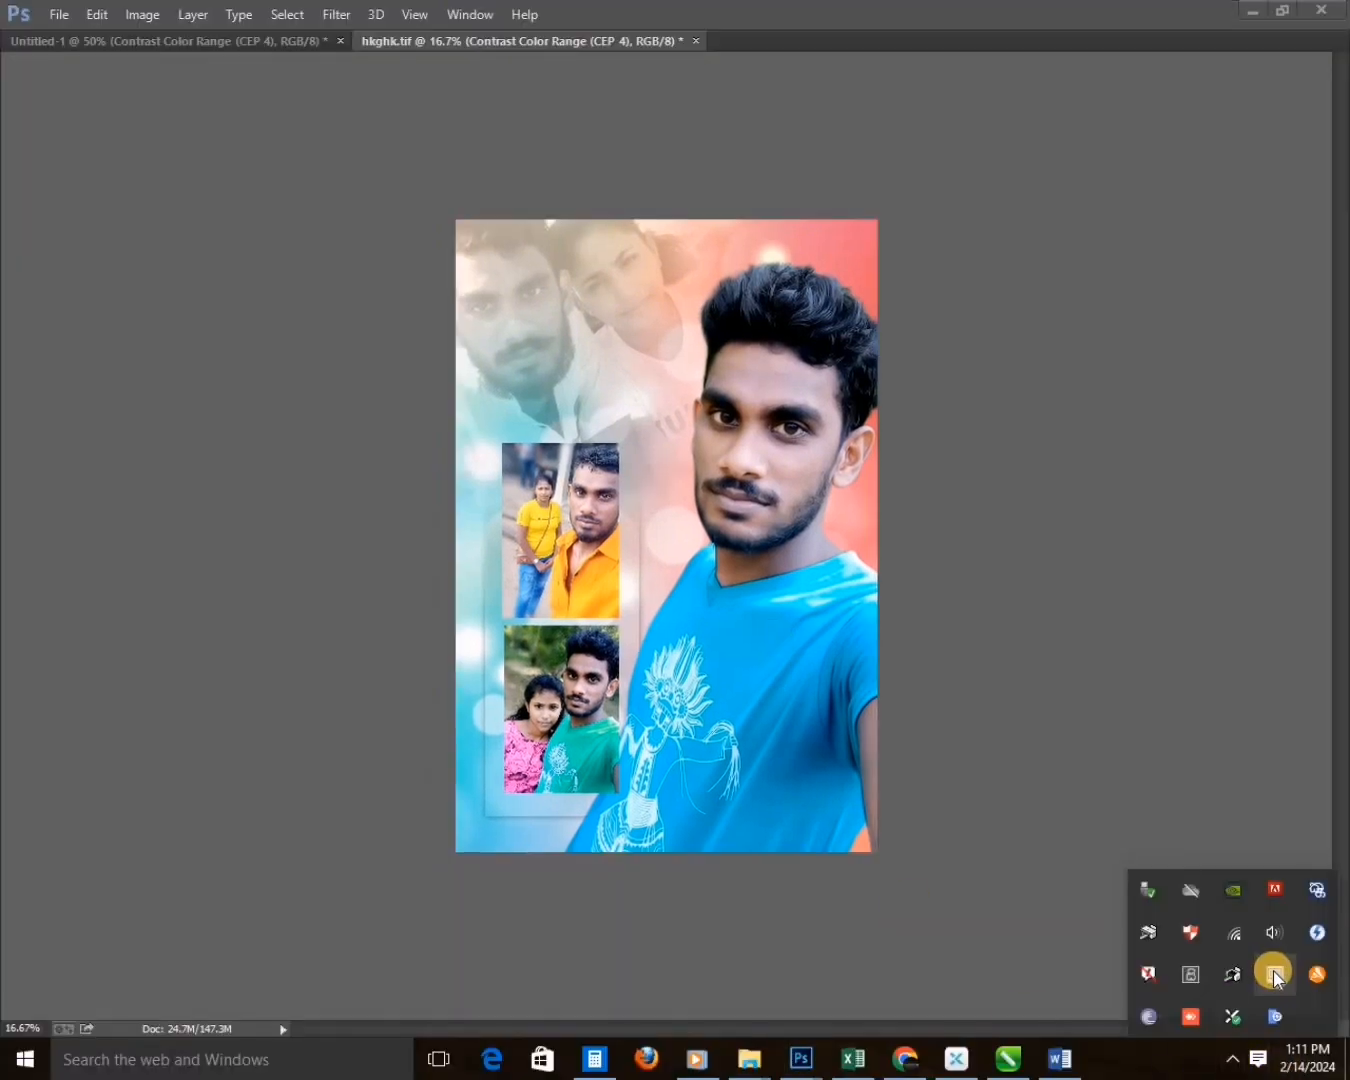
left_click(768, 597)
left_click(771, 715)
key("f")
key("ctrl+plus")
left_click_drag(699, 681, 732, 667)
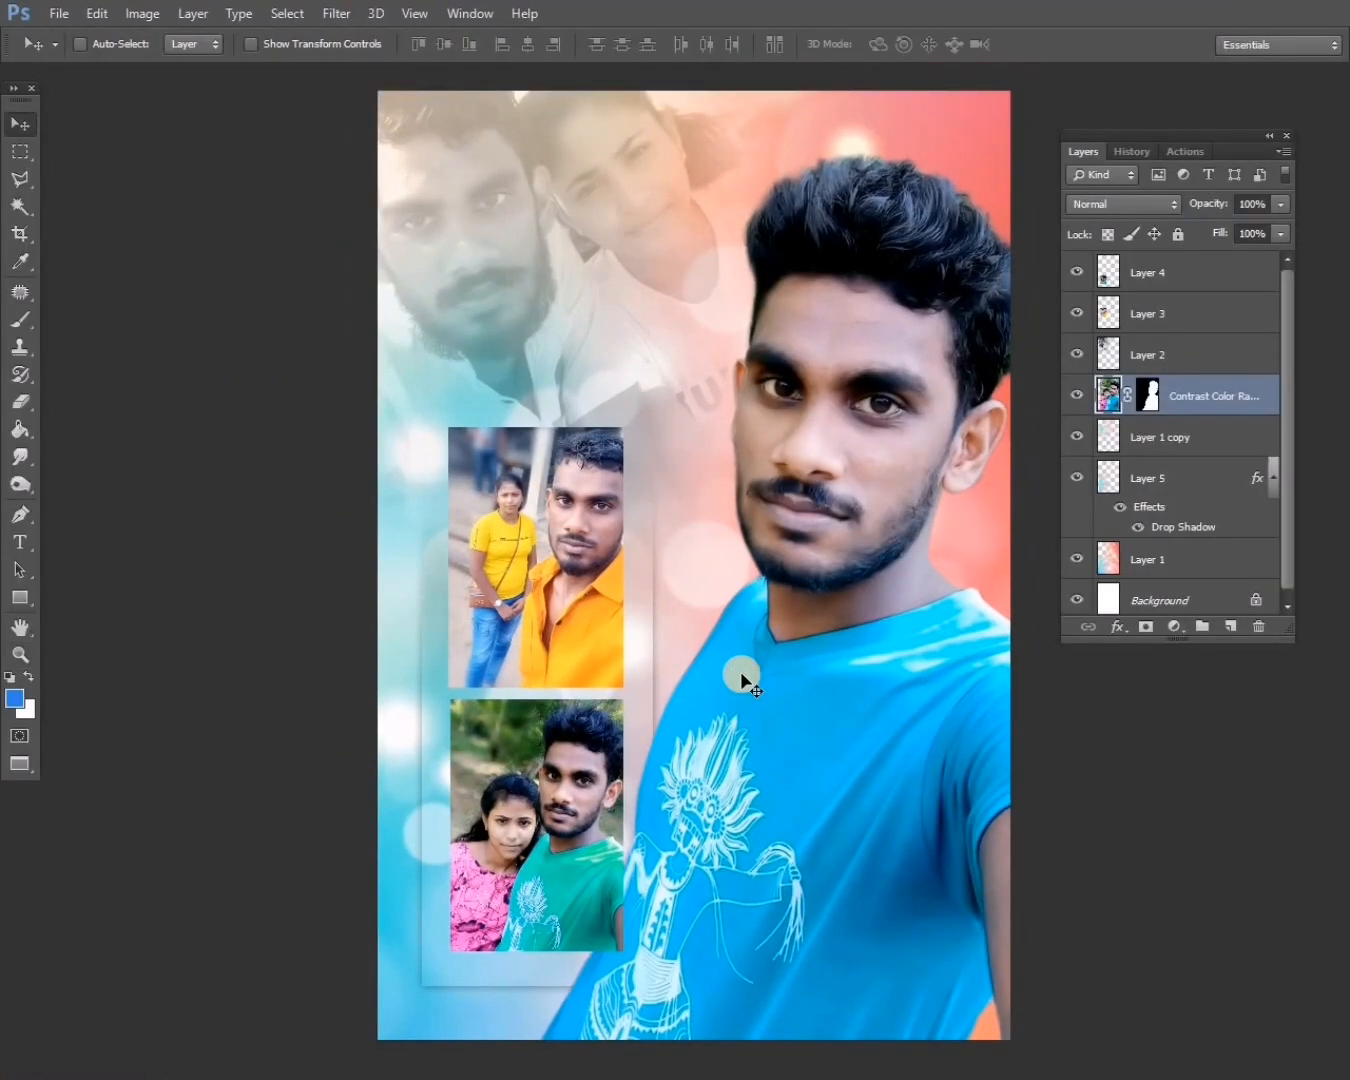
key("ctrl+minus")
Clone over the bright bokeh spot above the man's hair on the background layer, using a size 400 Clone Stamp at 30% opacity.
left_click(1117, 558)
key("s")
key("]")
left_click(795, 291, "alt")
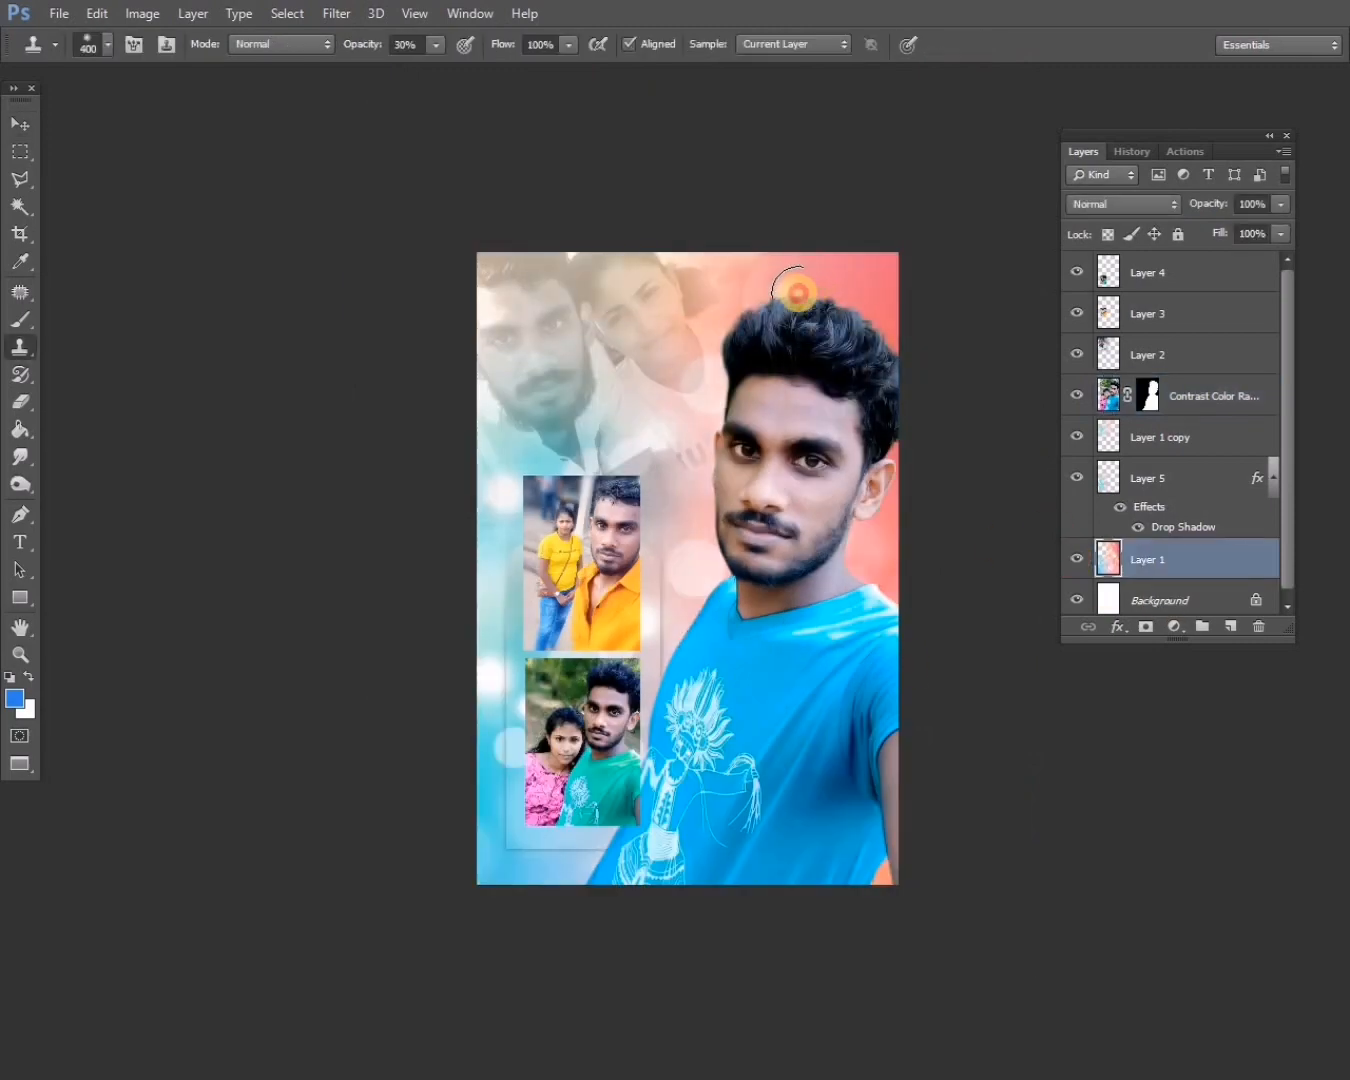
Switch to the Chrome browser and search Google for "hard design".
key("f")
key("f")
left_click(915, 1058)
left_click(191, 106)
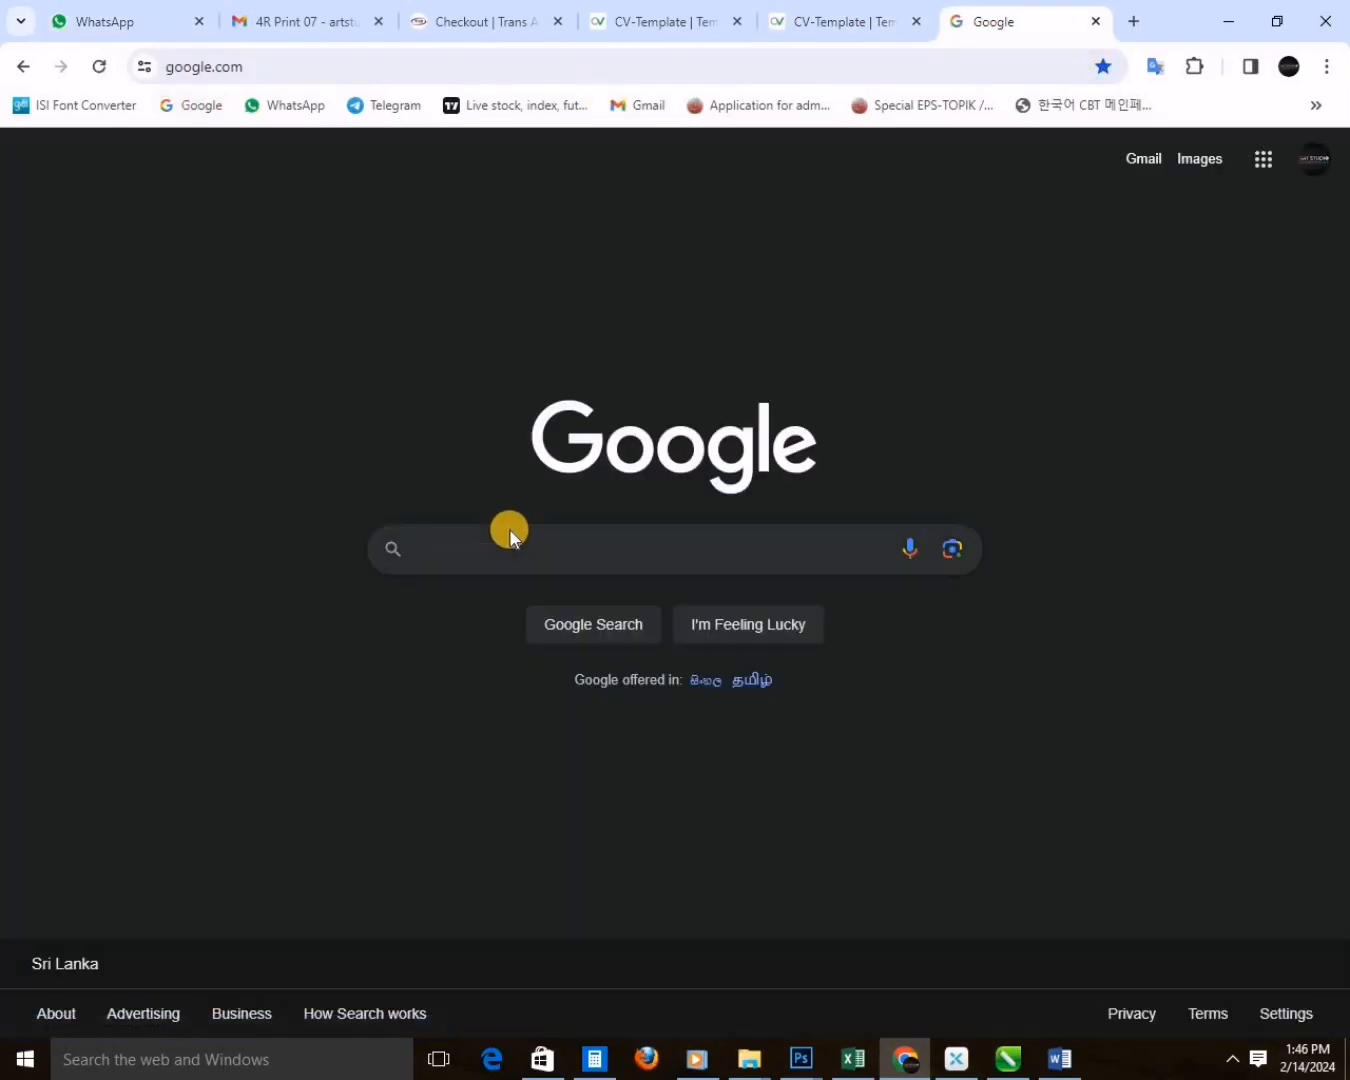
left_click(510, 535)
type("hard design")
key("Return")
Correct the search to "hart design" and show the image results.
left_click(351, 182)
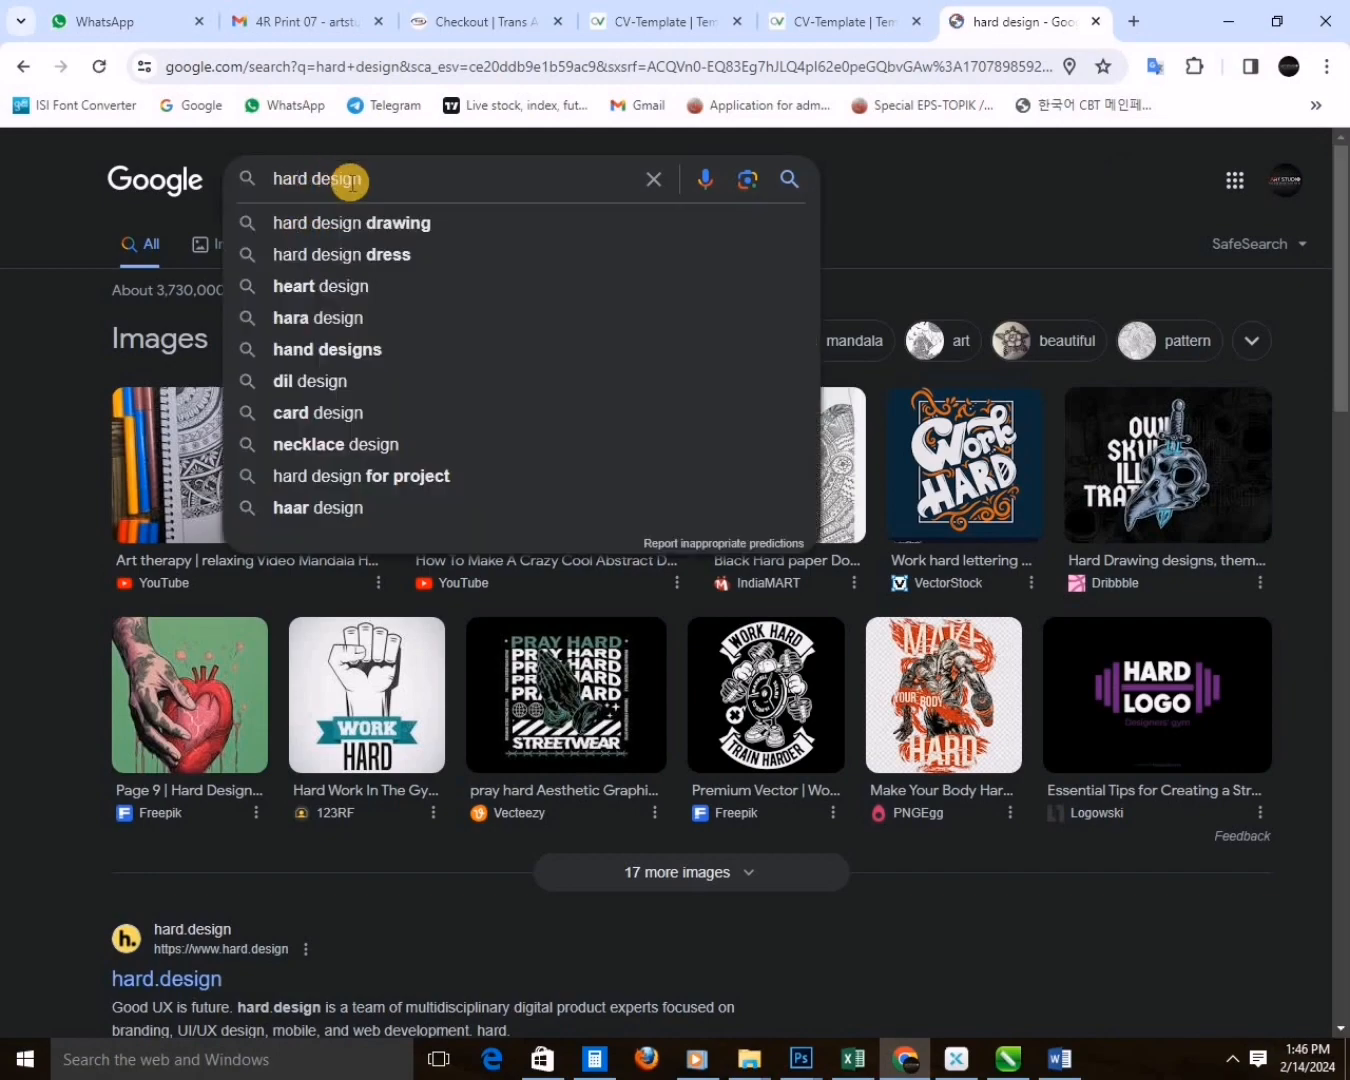
key("BackSpace")
type("t")
key("Return")
left_click(223, 241)
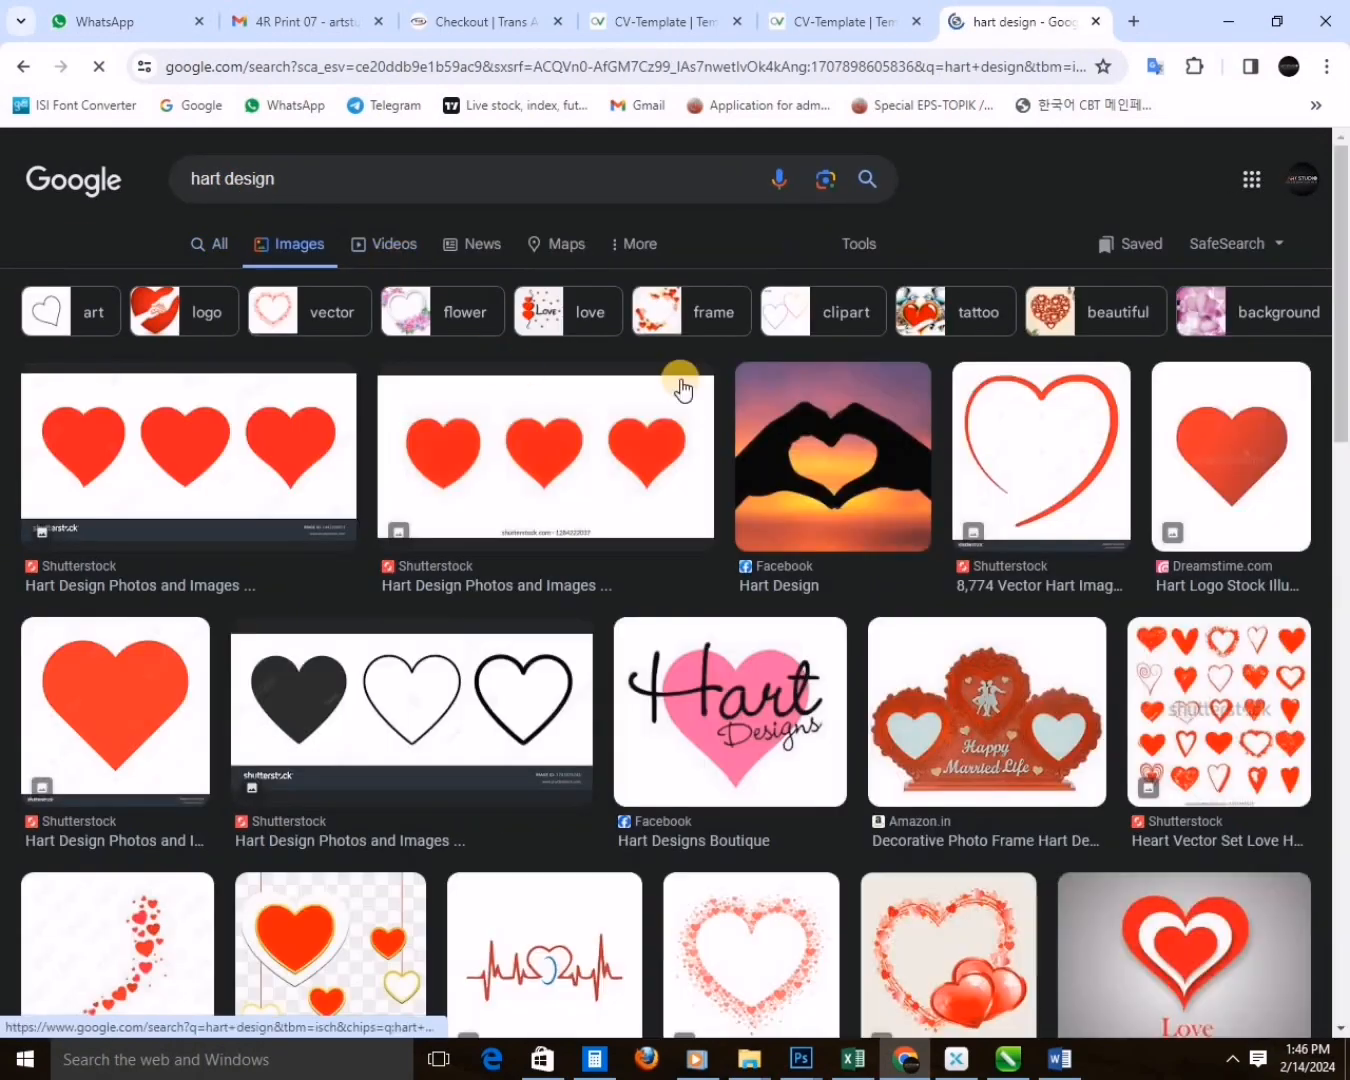
Browse the heart design images, open the seamless love heart pattern and pick another image further down.
scroll(661, 460, "down", 4)
scroll(646, 548, "down", 20)
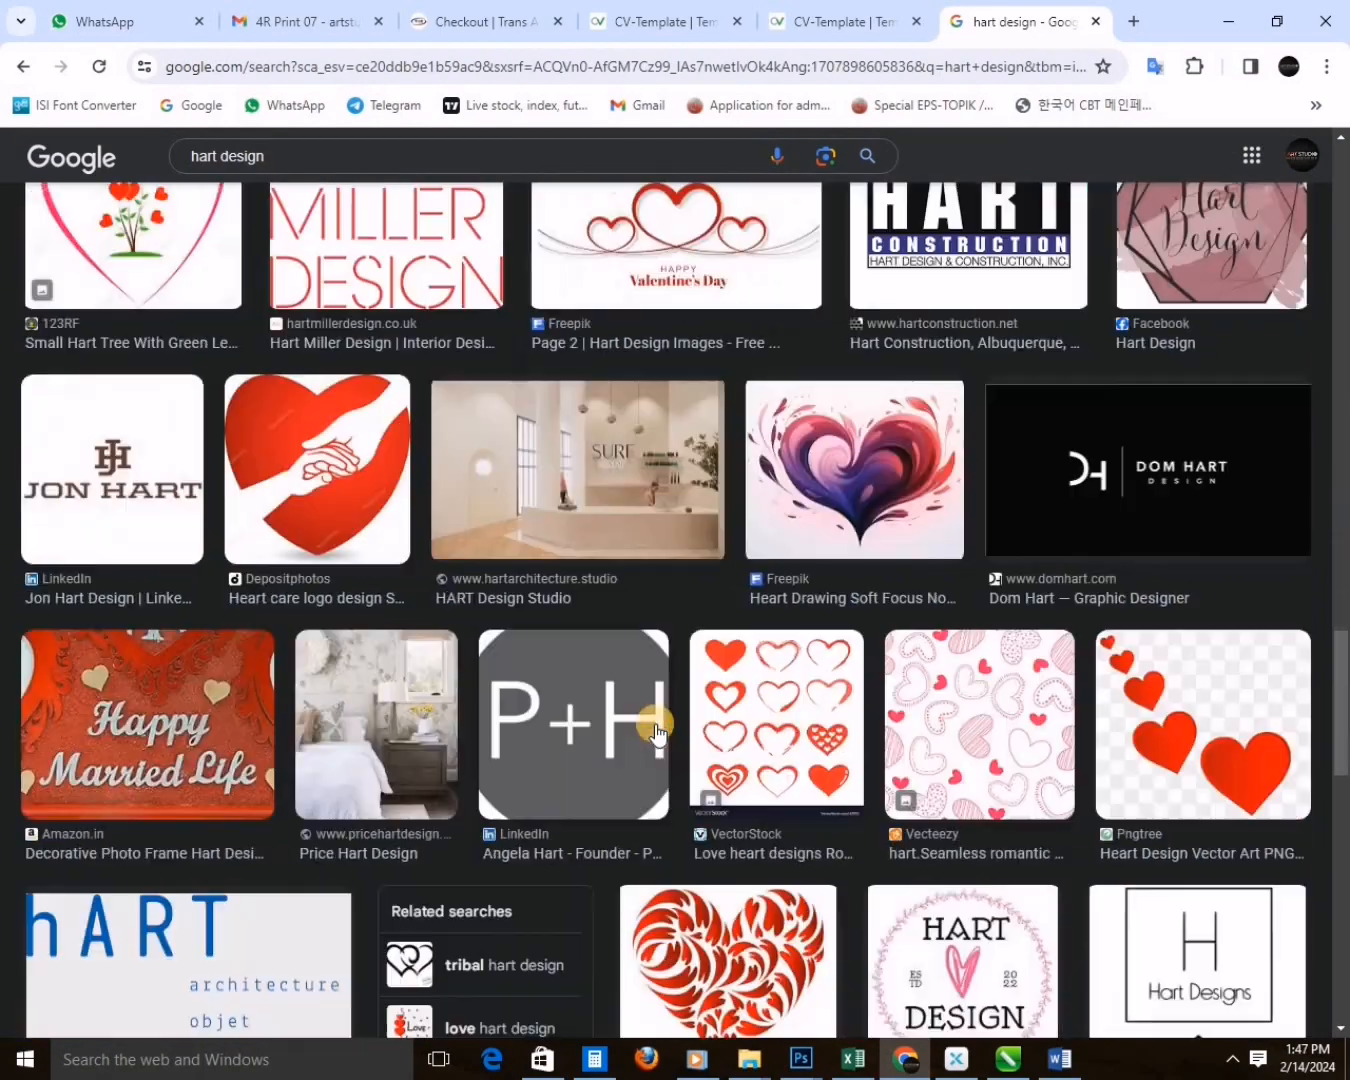
scroll(655, 733, "down", 15)
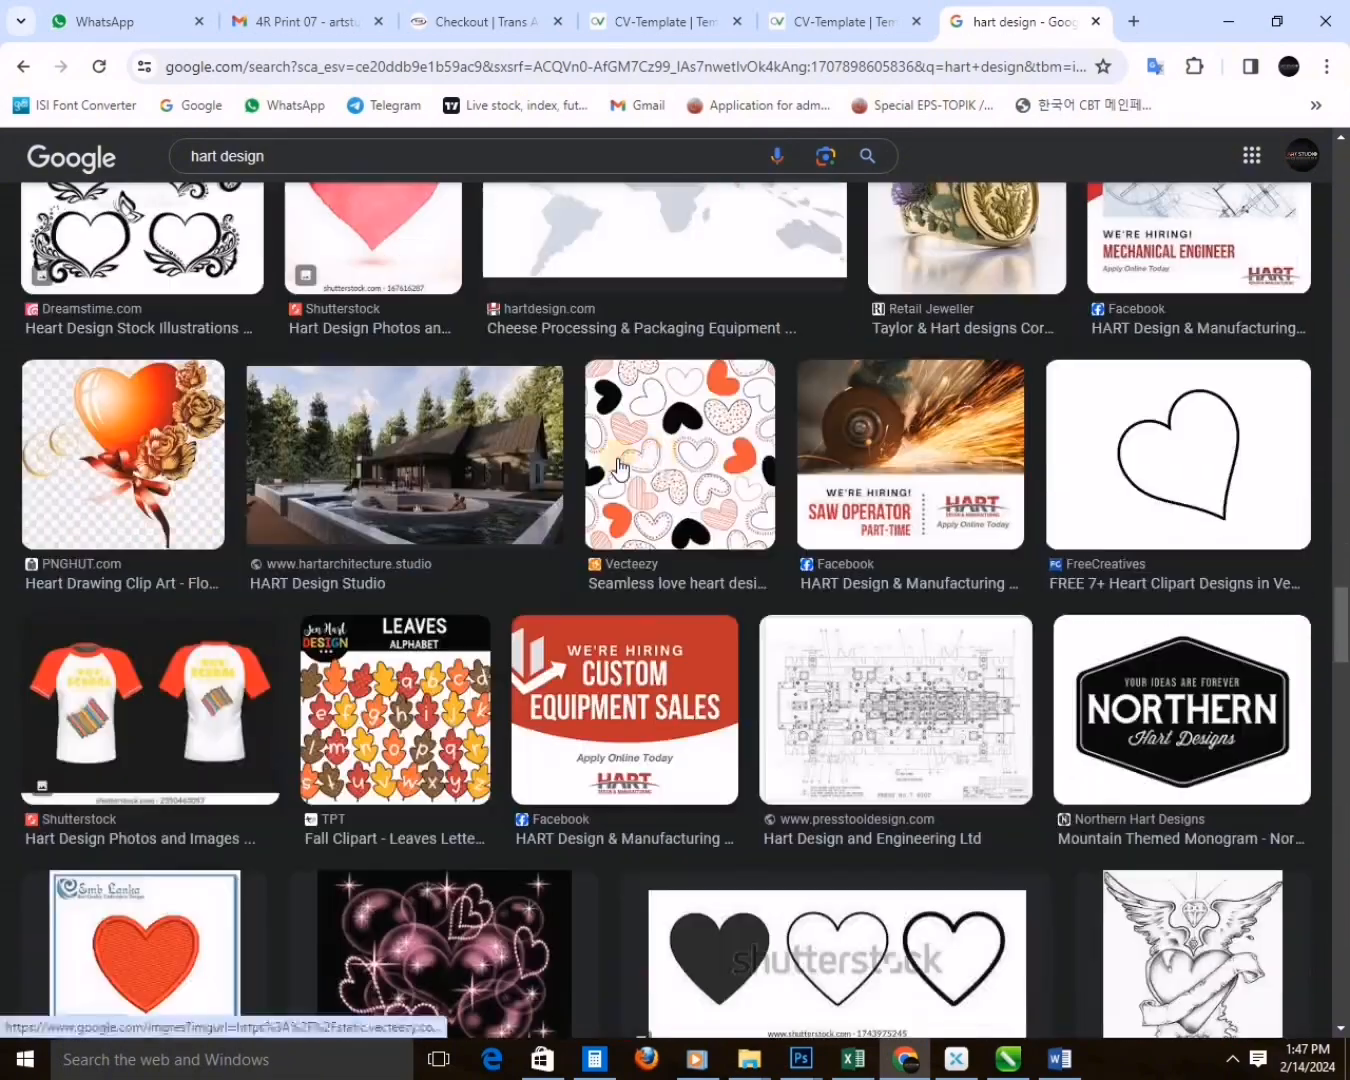
left_click(617, 467)
scroll(1013, 550, "down", 4)
left_click(950, 327)
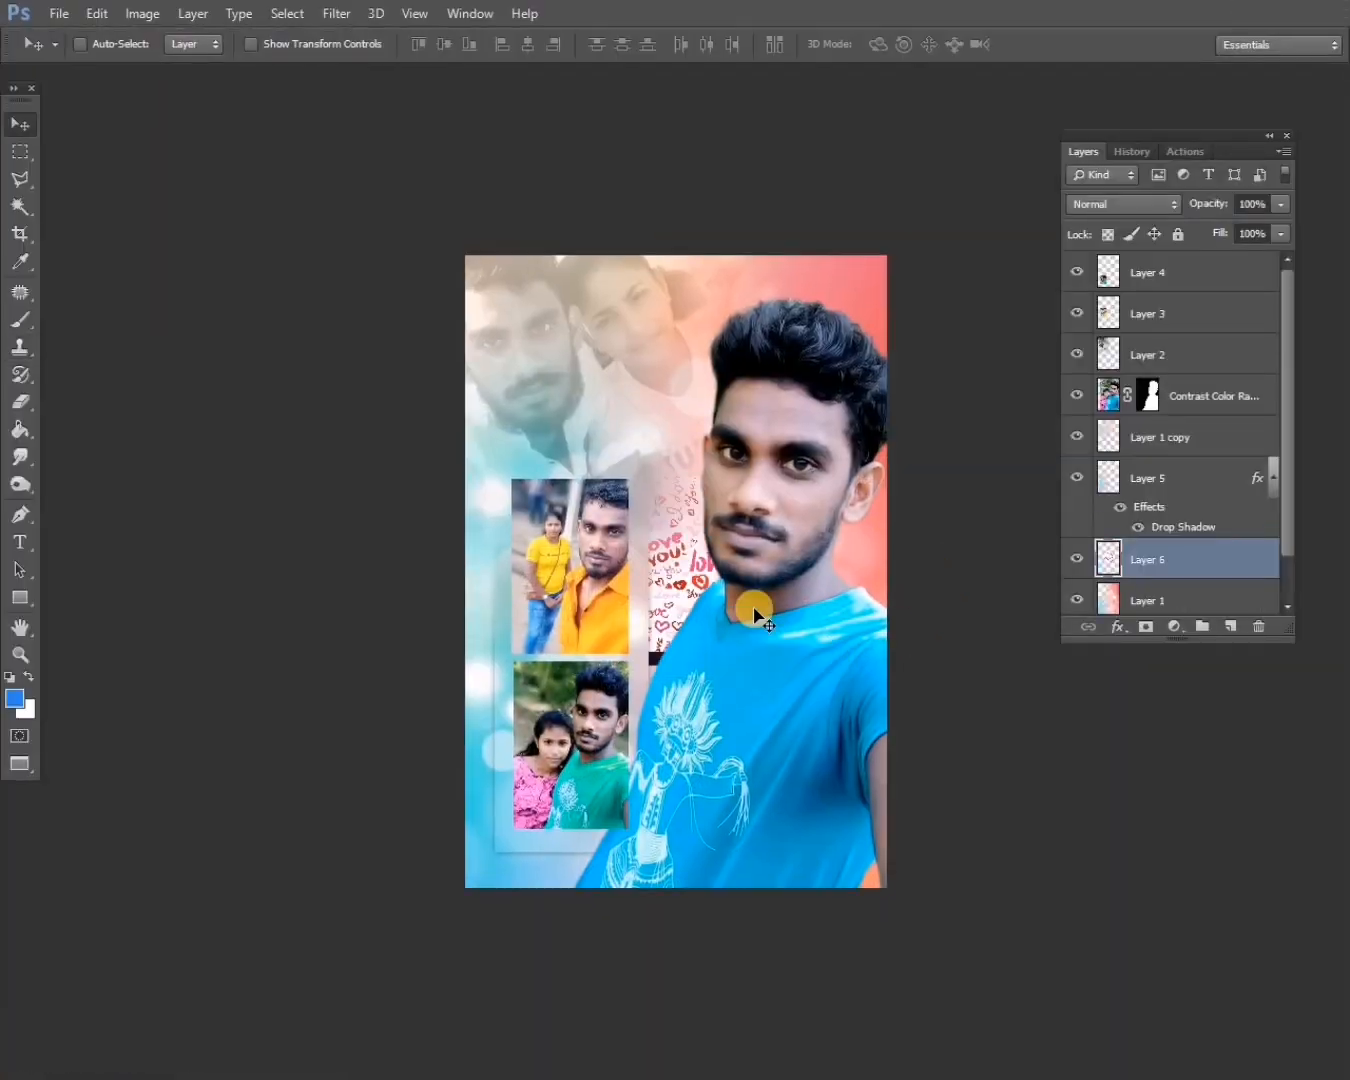
In Photoshop, bring the imported heart pattern forward and delete the unwanted strip along its edge.
left_click_drag(725, 551, 723, 355)
key("ctrl+]")
key("ctrl+]")
key("ctrl+]")
key("ctrl+]")
key("ctrl+]")
key("ctrl+]")
key("m")
left_click_drag(788, 491, 411, 453)
key("Delete")
key("ctrl+d")
Enlarge the heart pattern and restack it behind the man's cutout, just above the shadowed panel, around his head.
key("v")
key("ctrl+t")
left_click_drag(723, 326, 858, 384)
key("Return")
key("ctrl+[")
key("ctrl+[")
key("ctrl+[")
key("ctrl+[")
key("ctrl+[")
left_click_drag(730, 560, 848, 362)
Step through blend modes to blend the heart pattern into the background and move it down behind the small photos.
left_click(1163, 204)
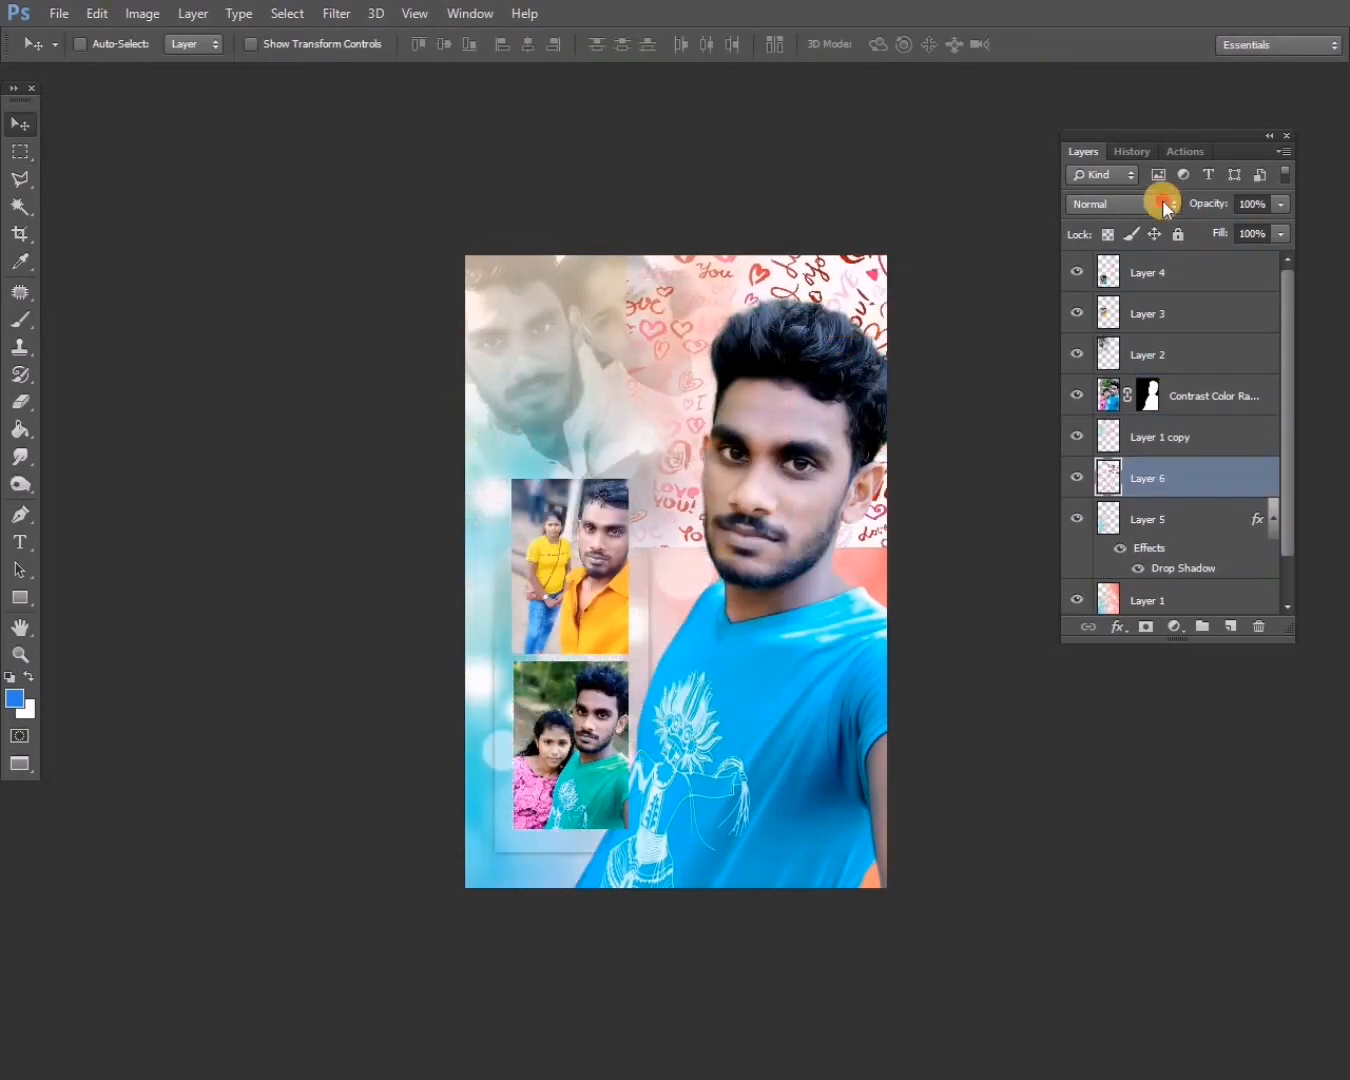
left_click(1100, 338)
key("Down")
key("Down")
key("Down")
key("Down")
key("Down")
key("Down")
key("Down")
key("Down")
key("Down")
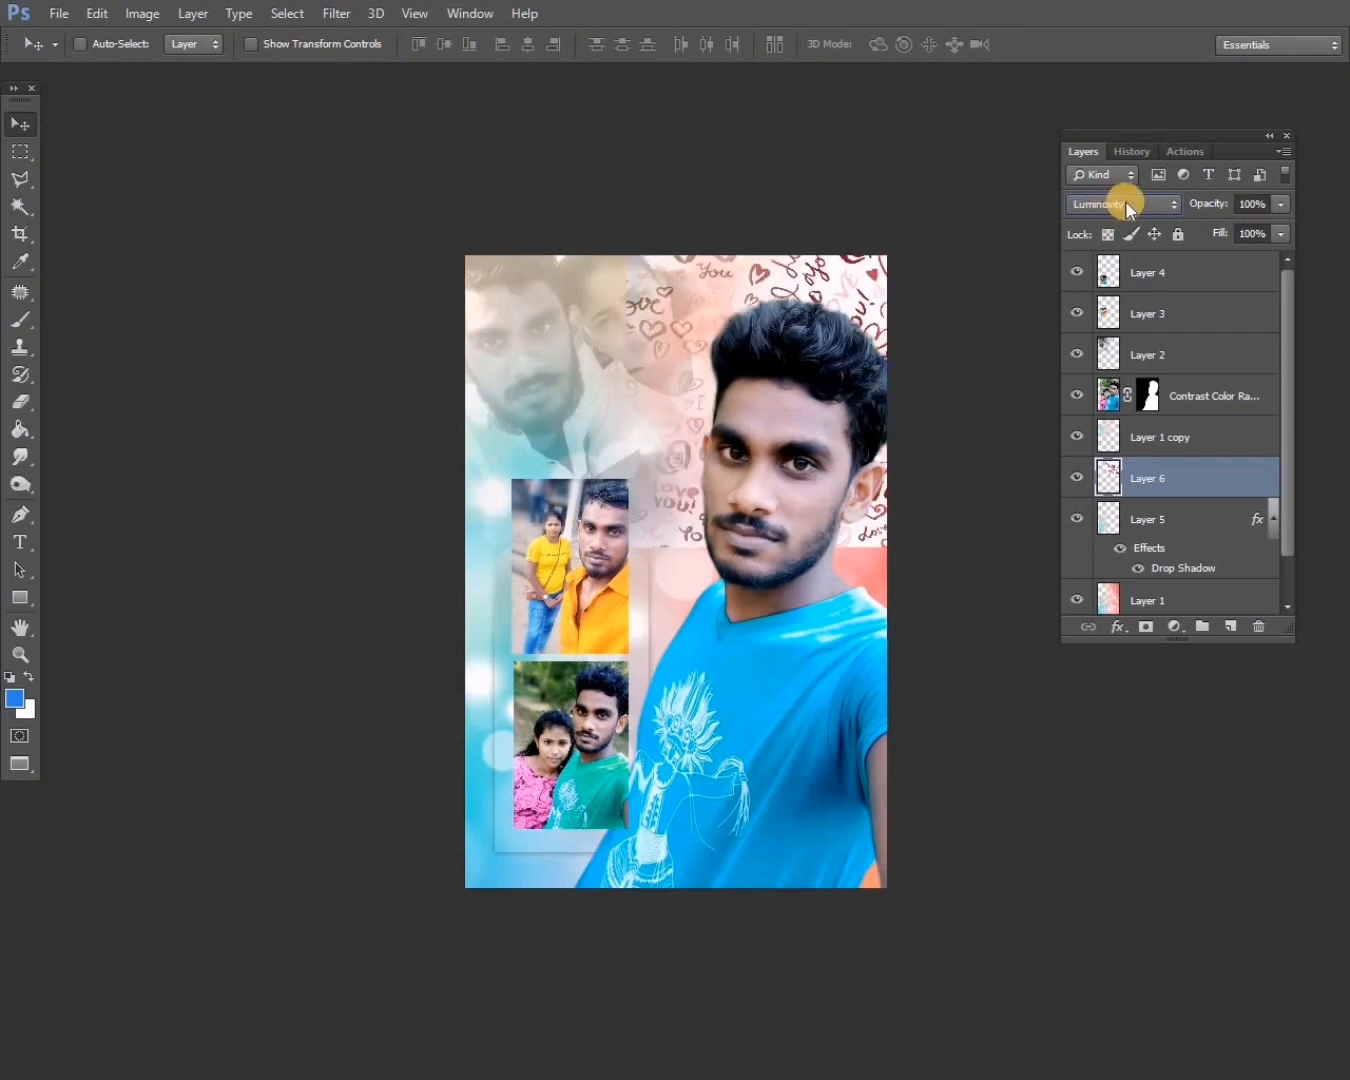
key("Down")
left_click_drag(822, 325, 694, 518)
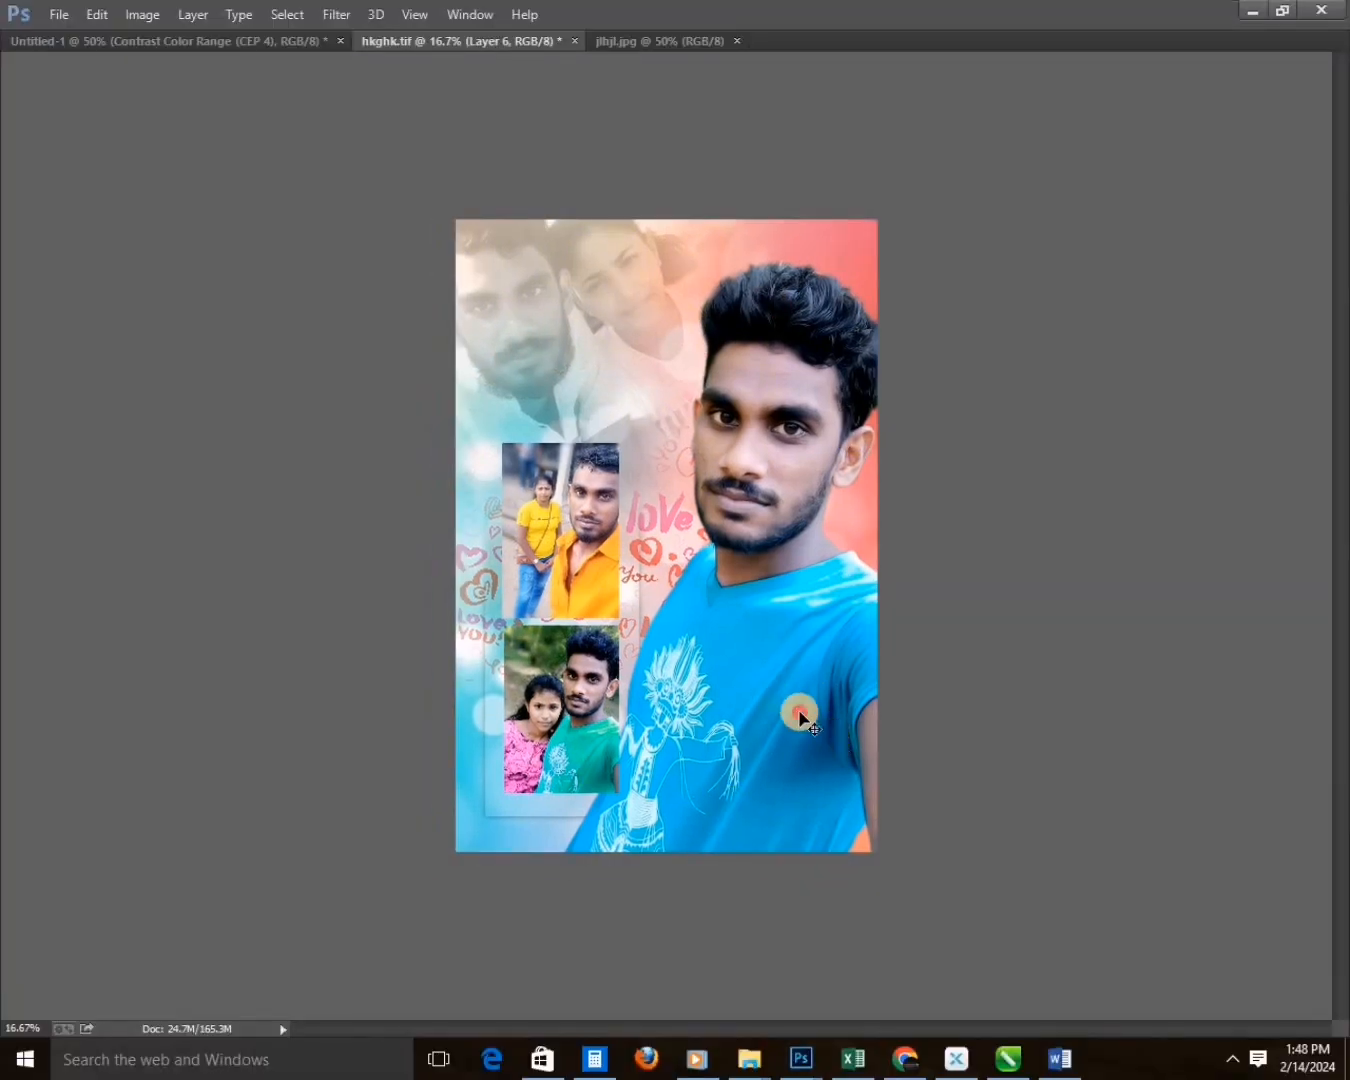
Select the face and neck skin on the man's cutout with the Magic Wand and feather the selection by 10 pixels.
key("Tab")
key("o")
key("w")
left_click(762, 402)
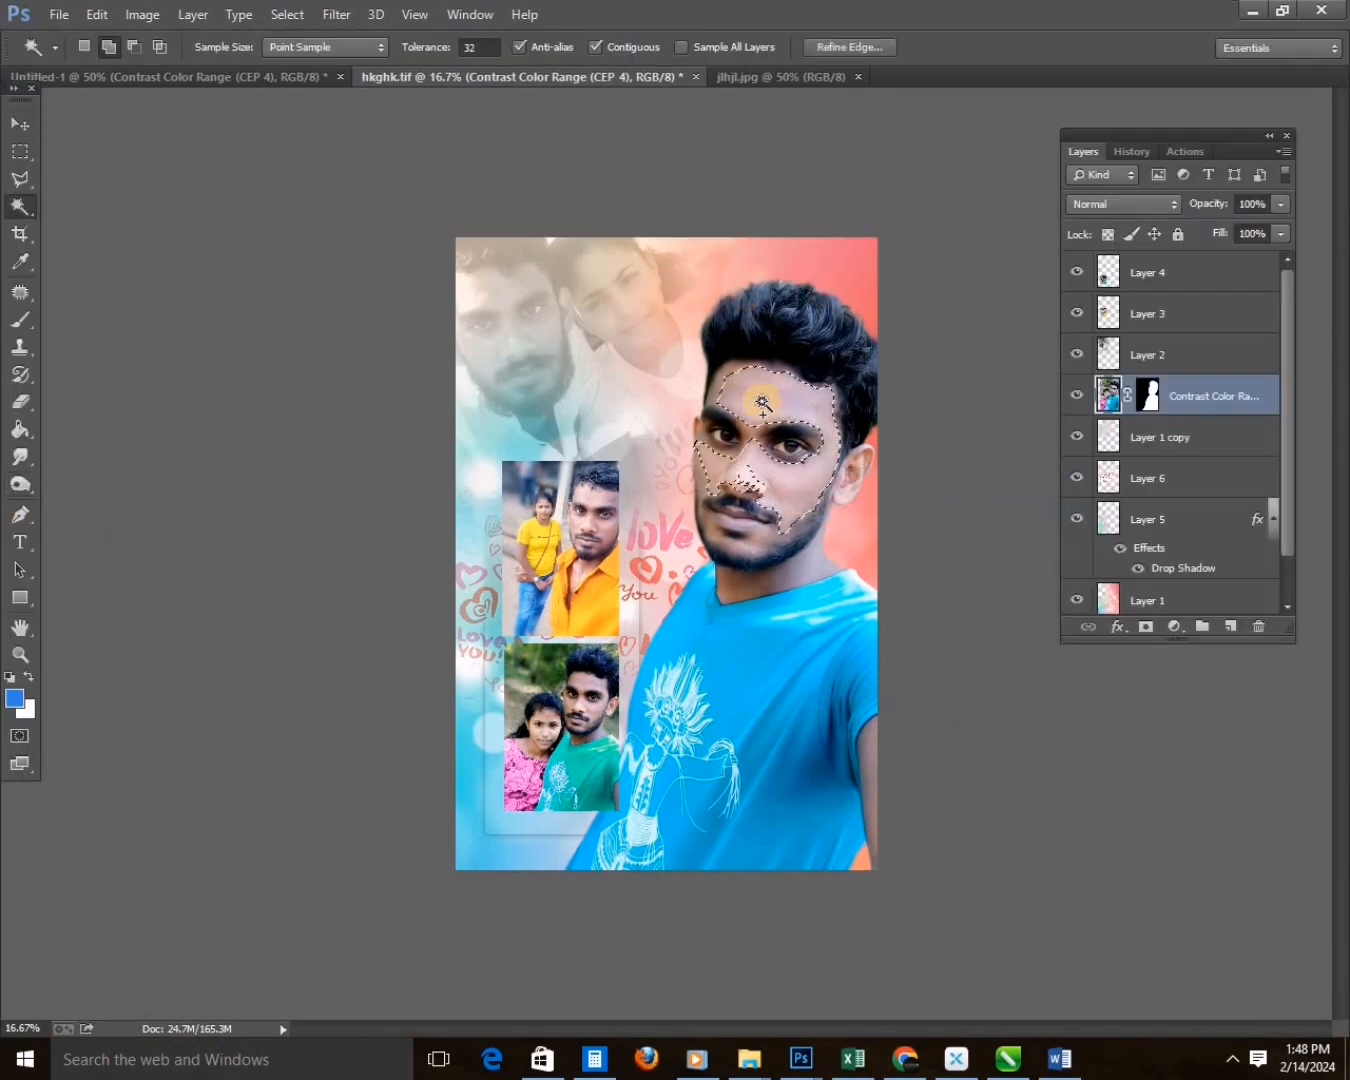
right_click(777, 588)
left_click(850, 87)
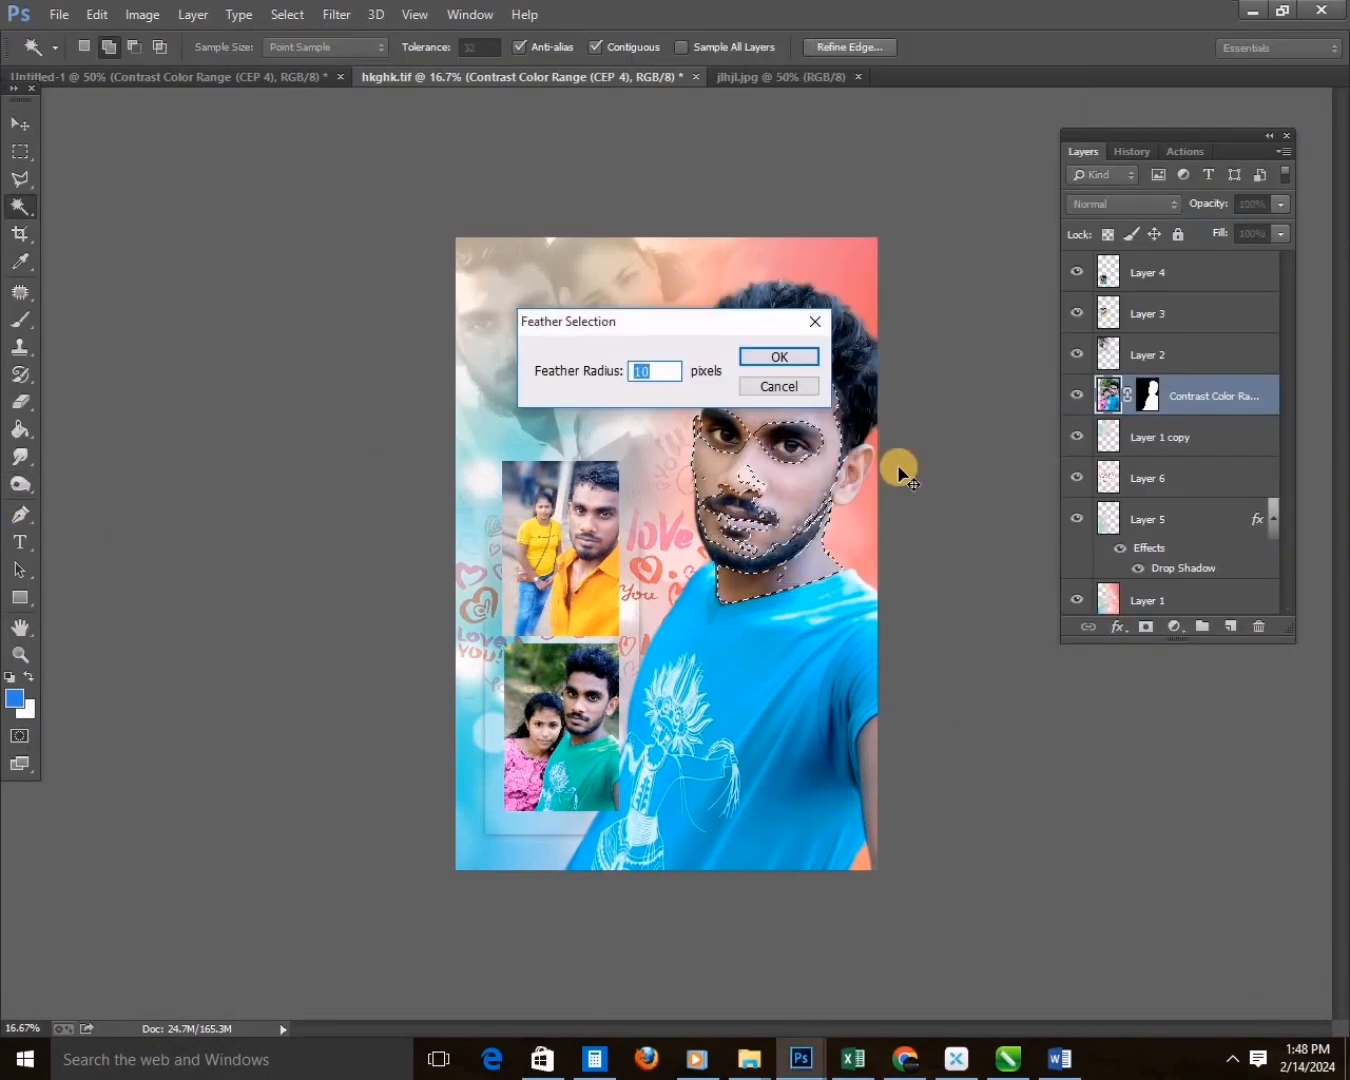
key("Return")
Adjust the selected skin with Color Balance and Levels, and clear the selection.
key("ctrl+b")
left_click_drag(1212, 192, 1219, 143)
key("Return")
key("ctrl+l")
left_click_drag(1007, 456, 1004, 456)
key("Return")
key("ctrl+d")
key("m")
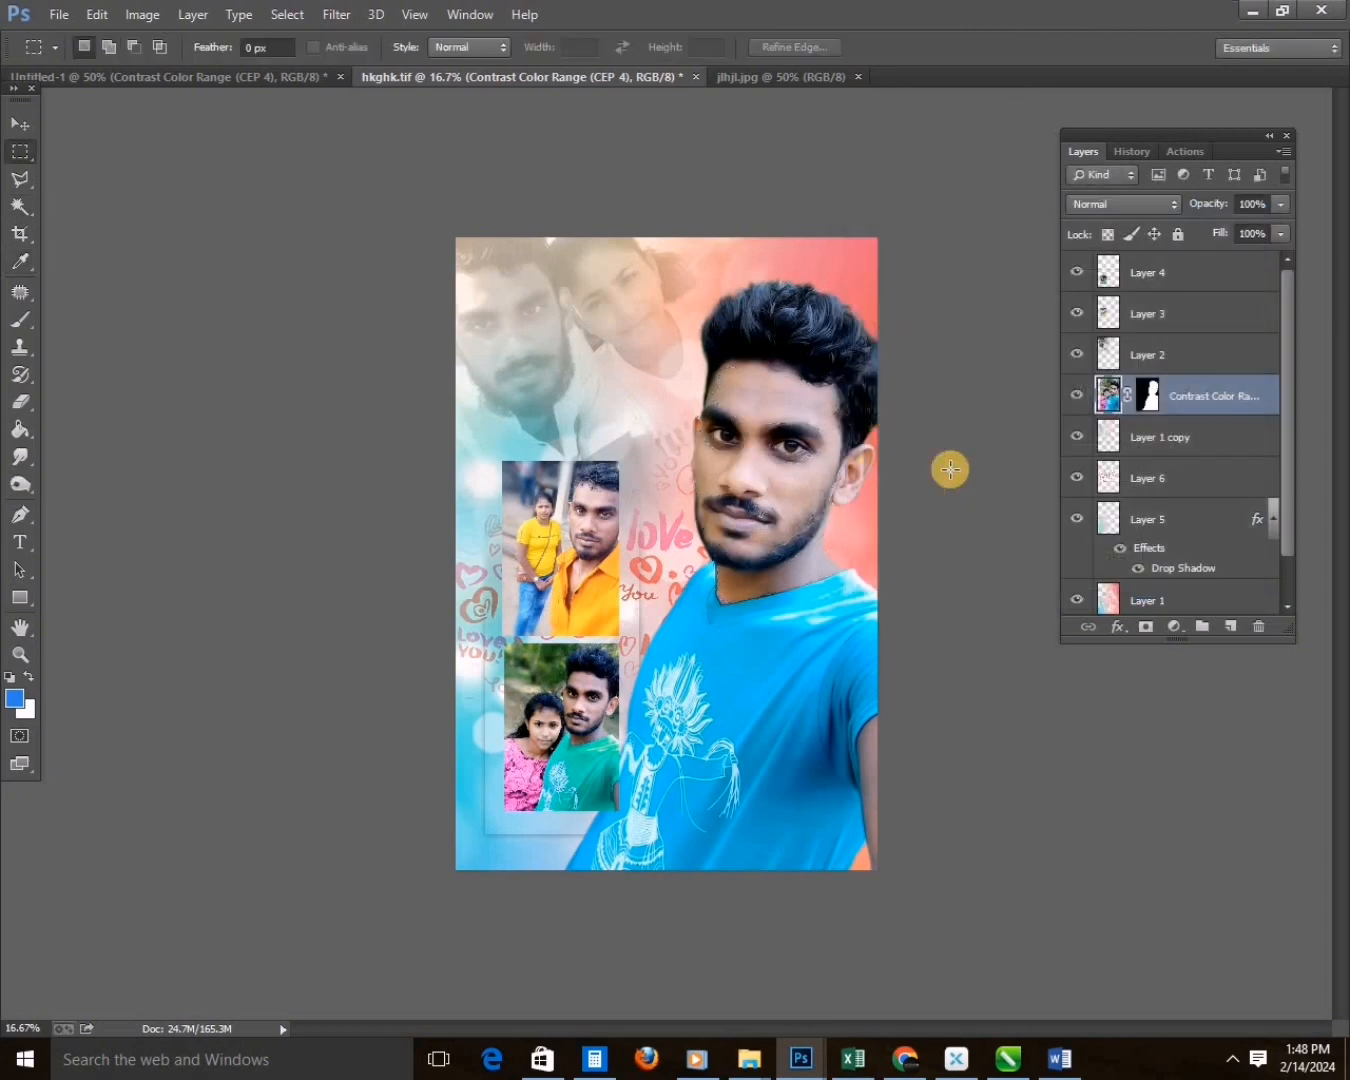
Add a new layer directly behind the man's cutout and paint soft dark shading around him with the Brush.
key("ctrl+minus")
key("v")
key("ctrl+plus")
left_click(1230, 627, "ctrl")
key("b")
left_click(15, 700)
left_click(919, 386)
key("Return")
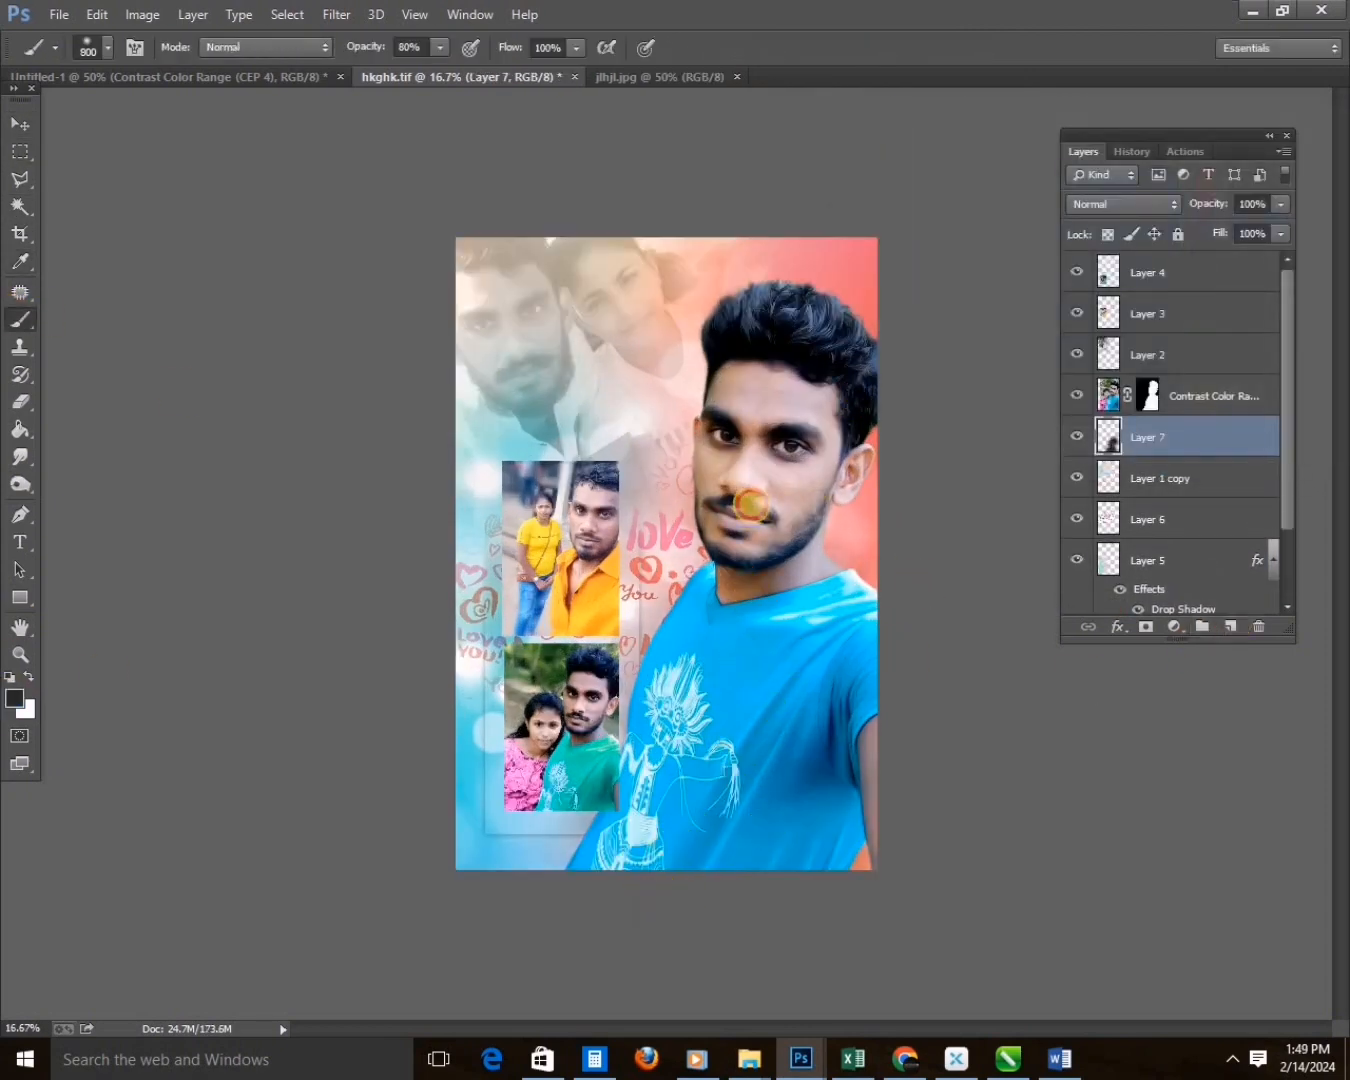
key("v")
key("ctrl+minus")
key("ctrl+plus")
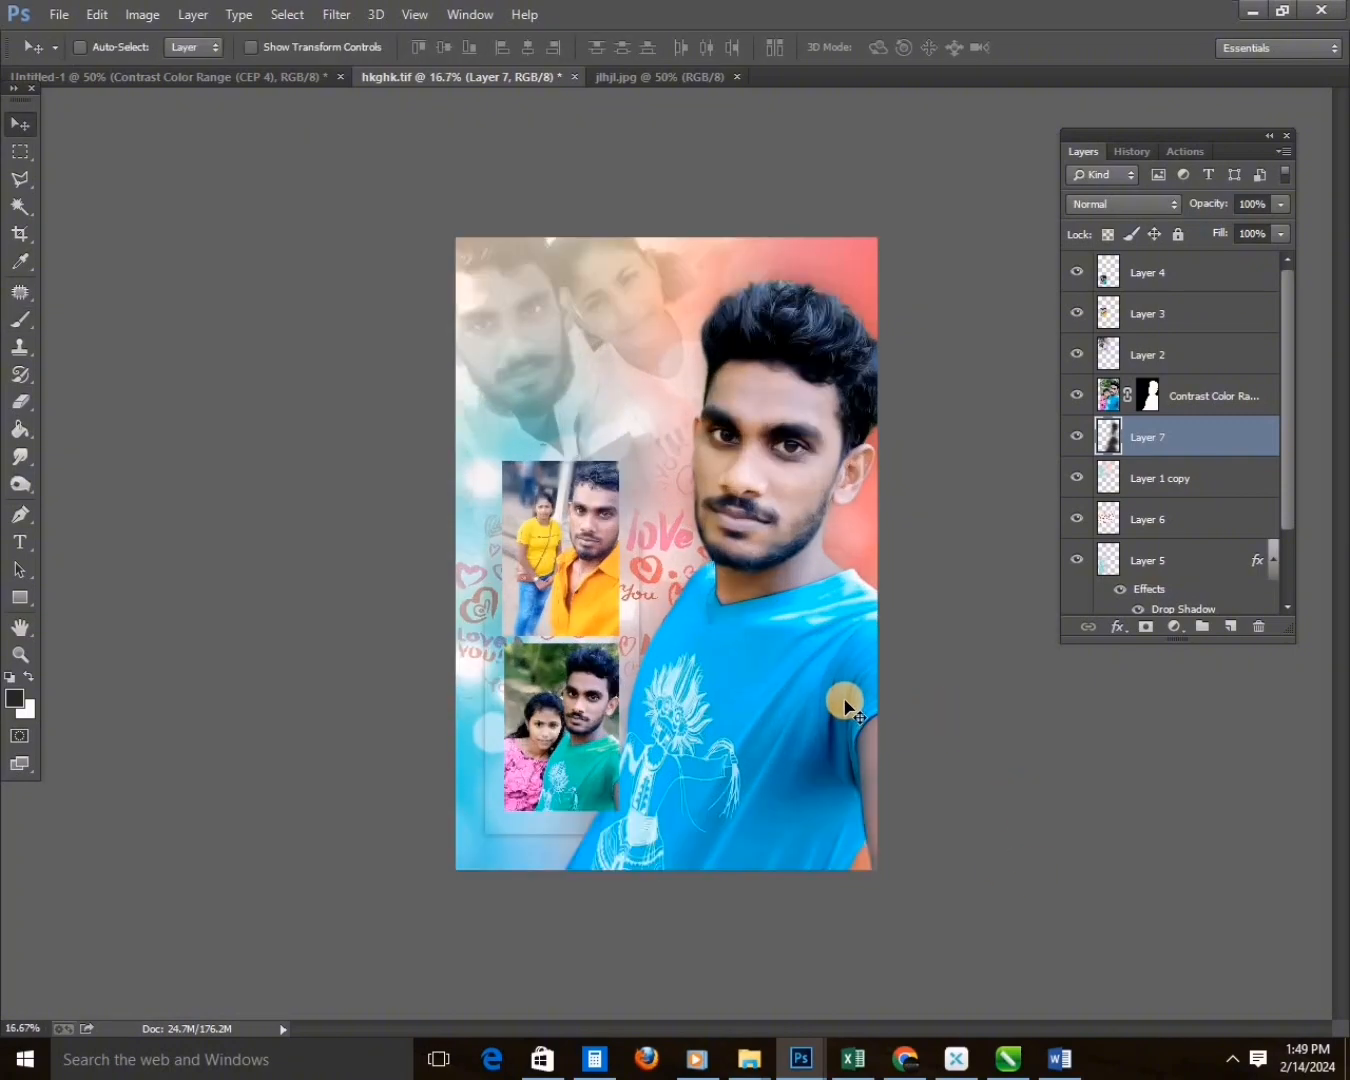
key("ctrl+minus")
Switch to Chrome and search Google for "happy birthday".
left_click(905, 1058)
triple_click(228, 157)
type("happy")
left_click(236, 244)
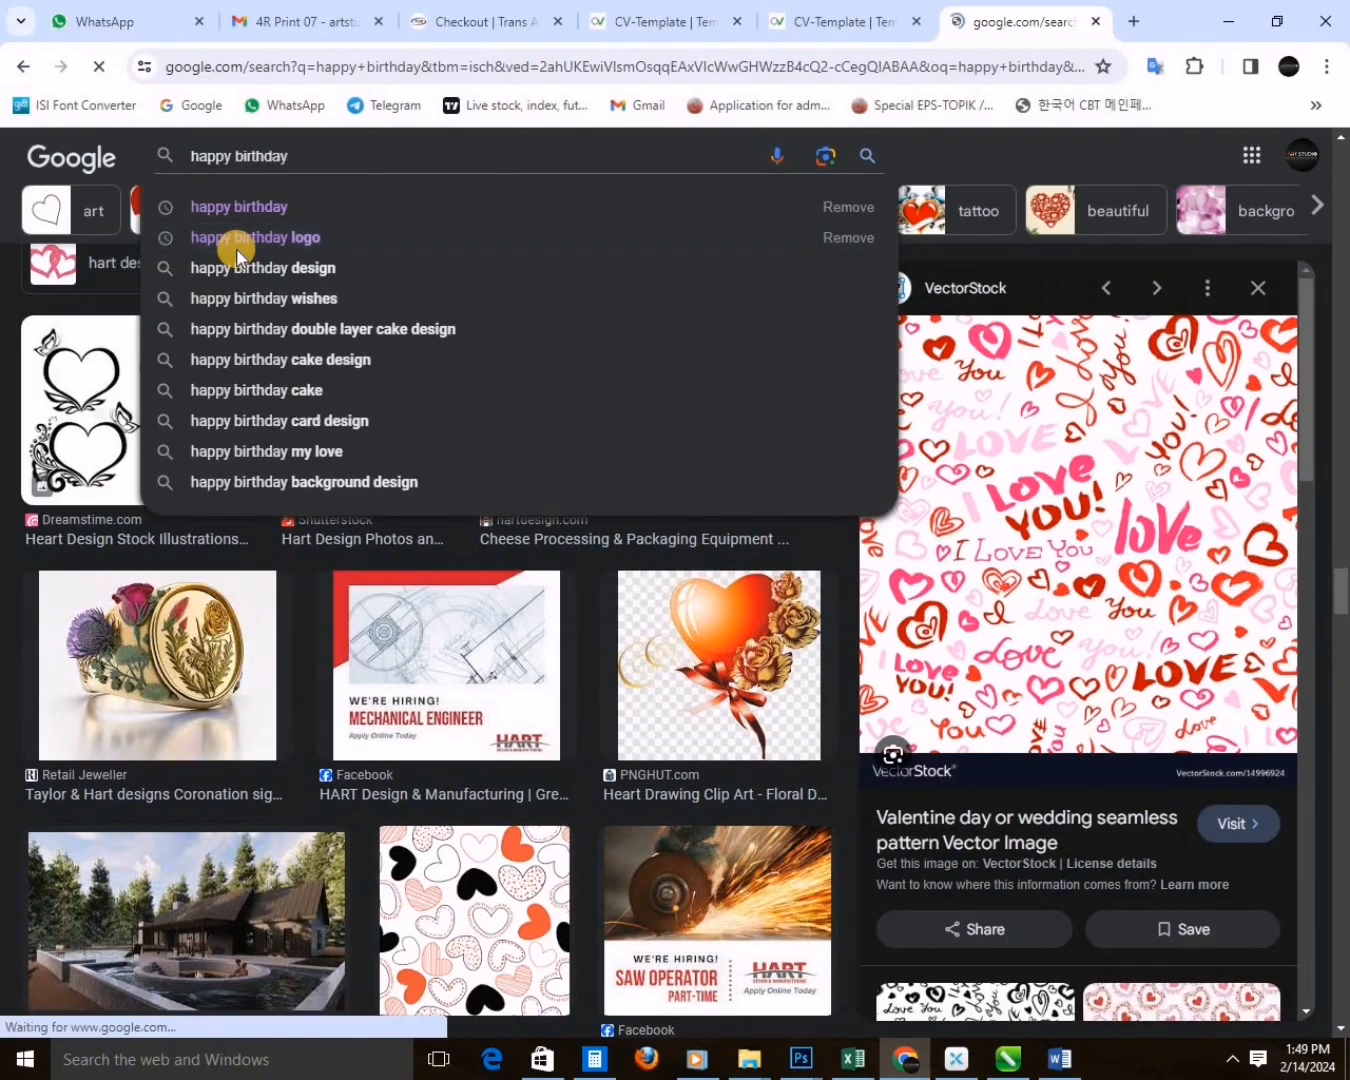
left_click(204, 241)
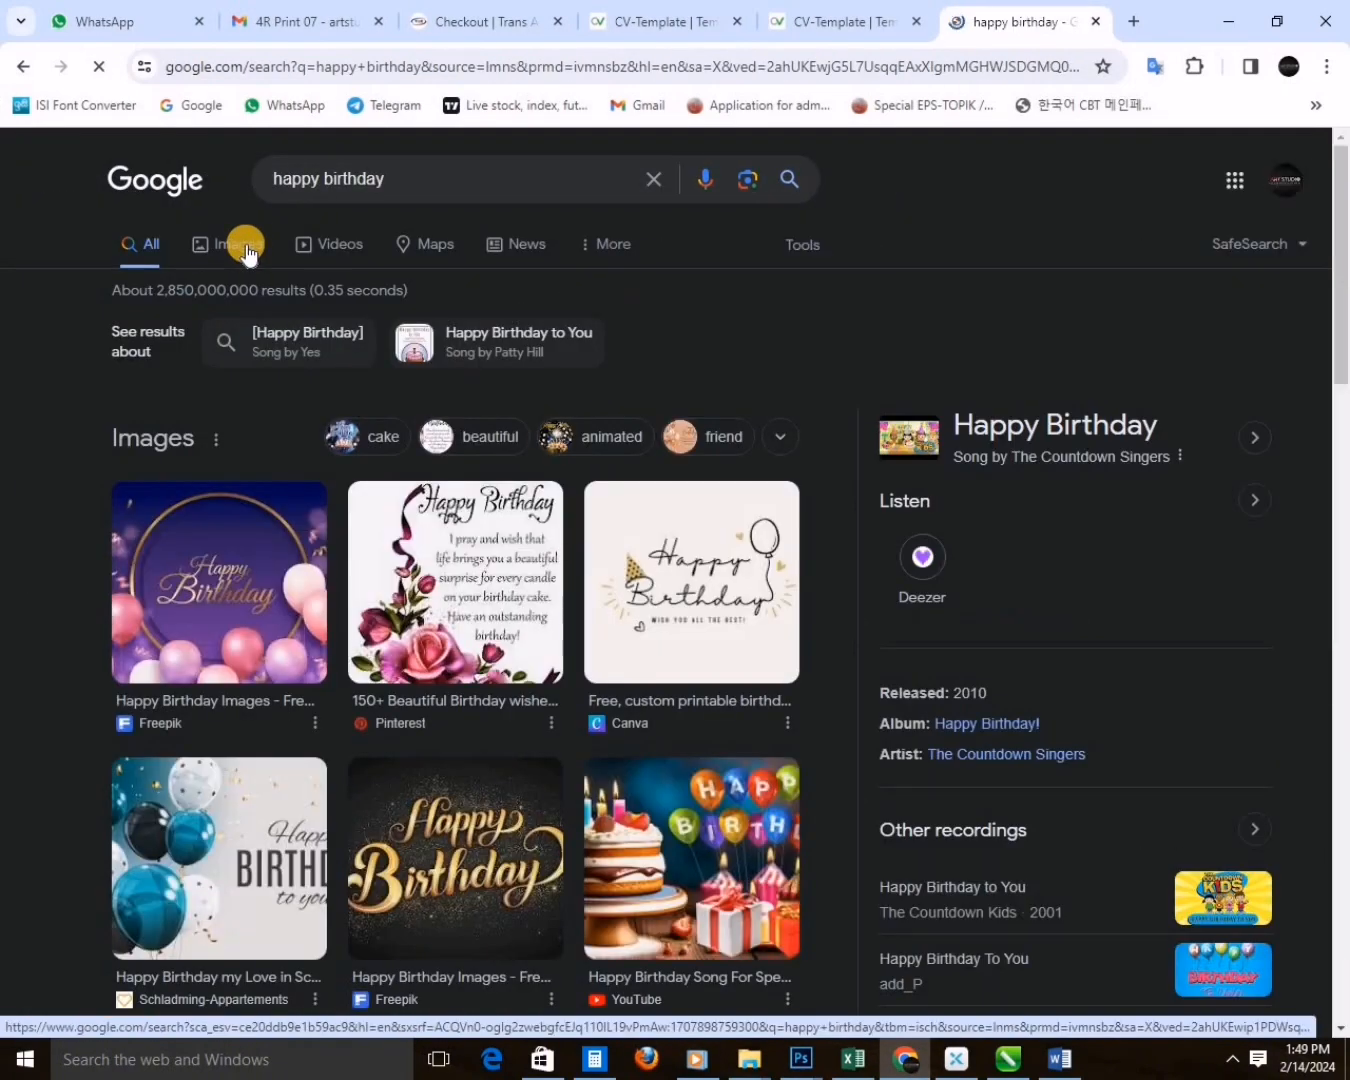
Browse related birthday images, open a transparent Happy Birthday banner and save it as a PNG in New folder (2).
left_click(220, 858)
scroll(1100, 733, "down", 5)
scroll(1033, 531, "down", 5)
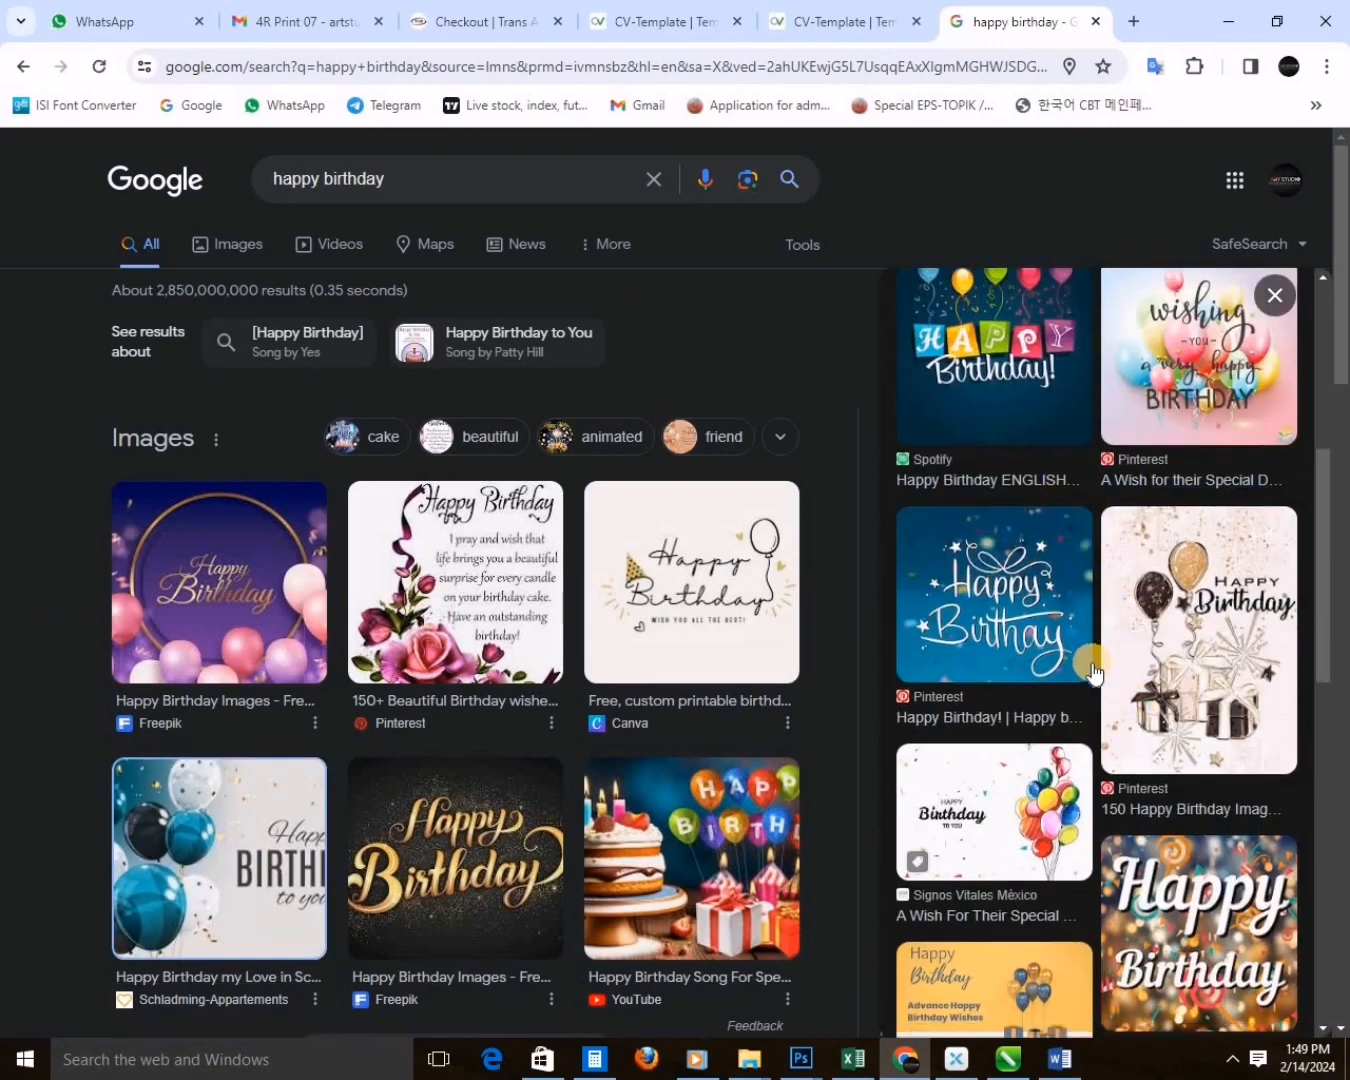
left_click(1196, 765)
right_click(1098, 447)
left_click(922, 732)
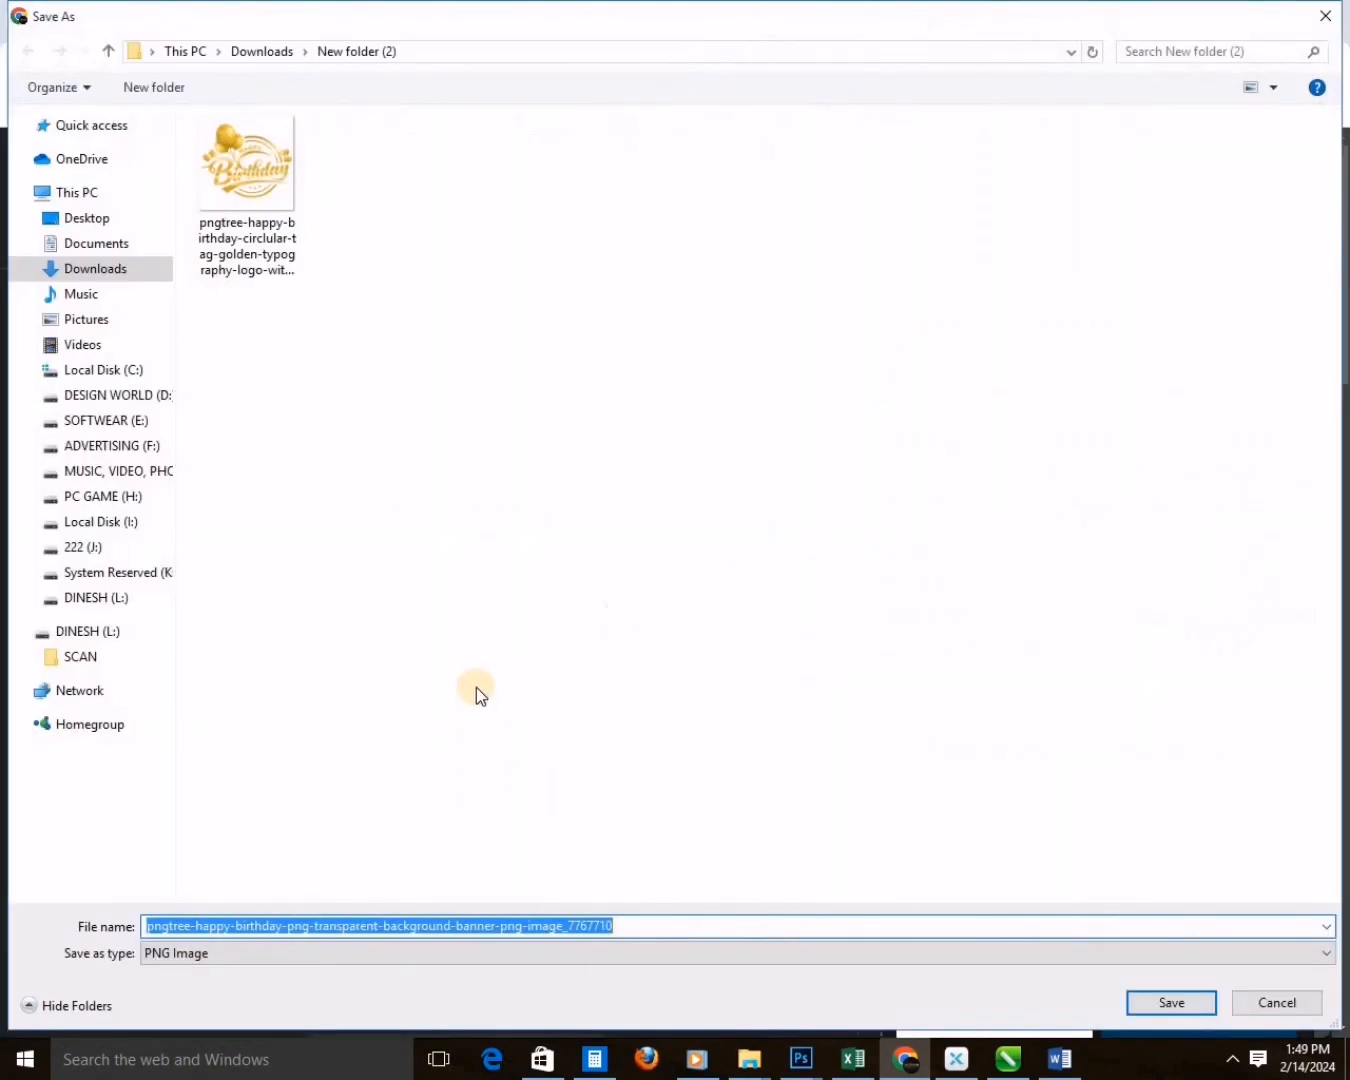
key("Return")
Locate the saved Happy Birthday PNG in its download folder and open it in Photoshop.
left_click(1139, 187)
right_click(982, 602)
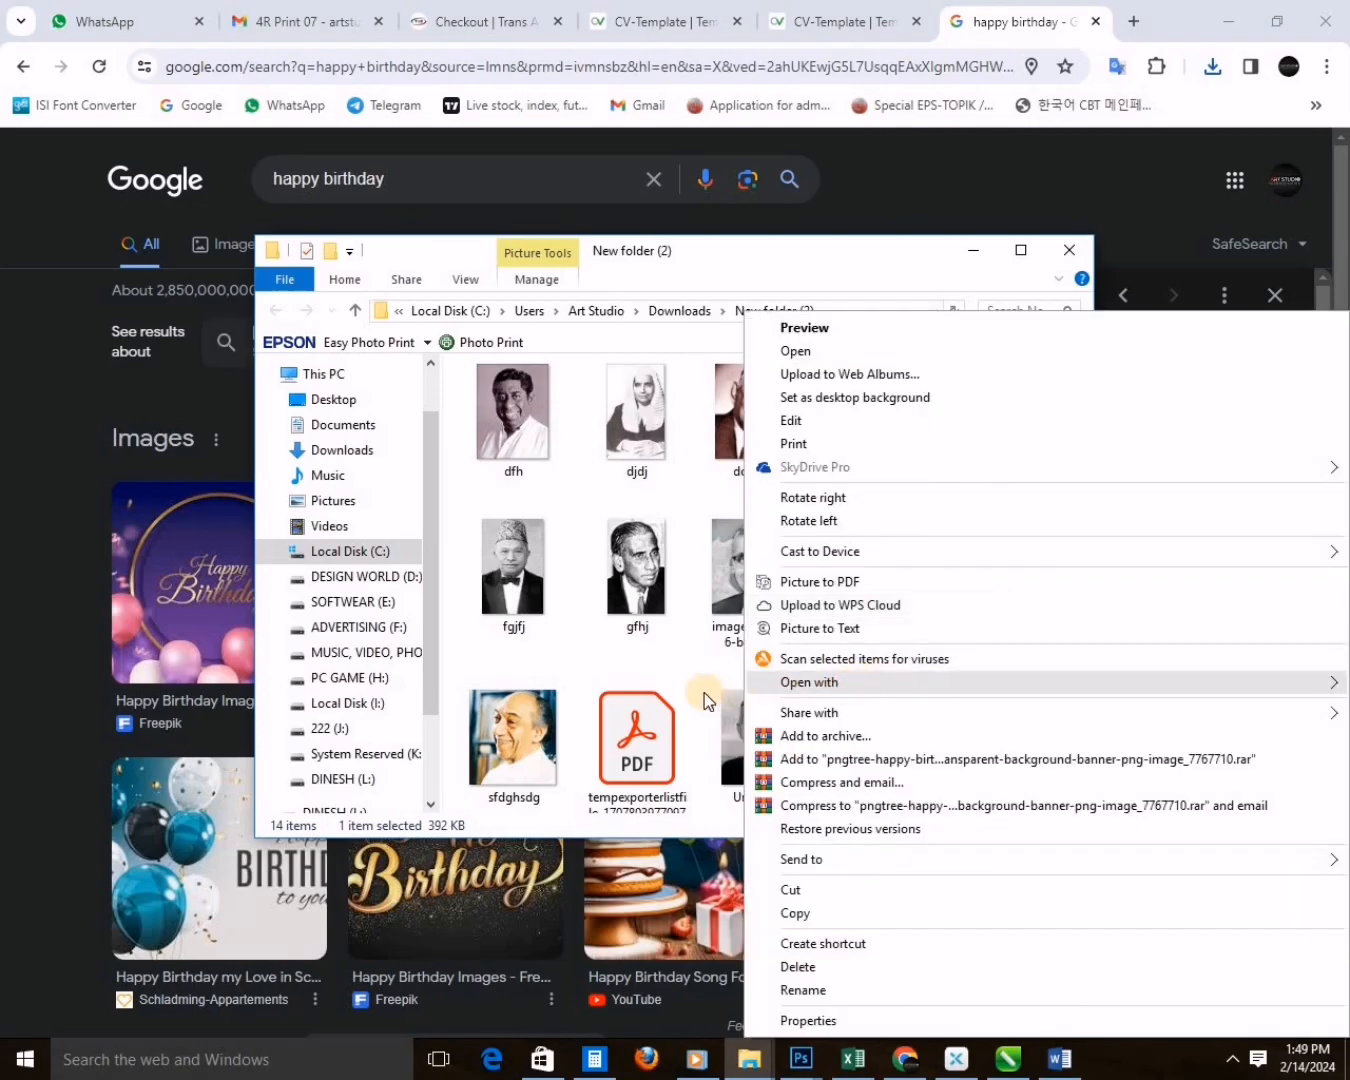
mouse_move(815, 682)
left_click(636, 684)
left_click_drag(641, 517, 602, 565)
Cut the whole Happy Birthday banner out of its file, close that file and paste the banner into the collage.
left_click_drag(780, 78, 780, 108)
key("ctrl+a")
key("ctrl+x")
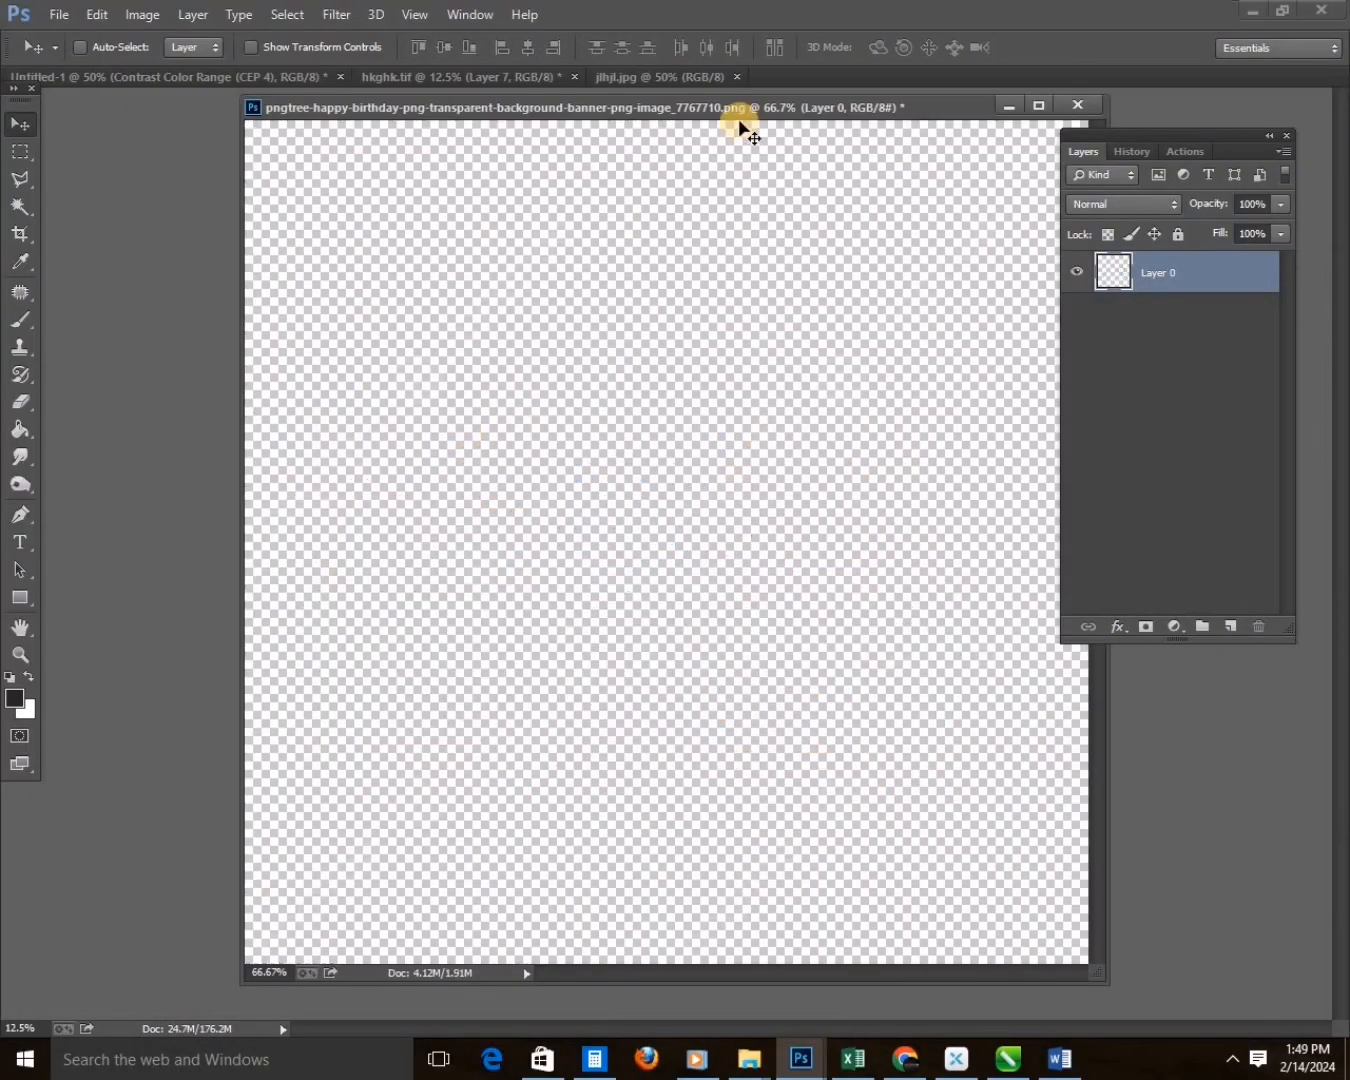
left_click(1076, 105)
key("ctrl+v")
Switch to the full-screen view and move the Happy Birthday banner to the collage's lower-left corner.
key("Tab")
key("f")
left_click_drag(709, 567, 777, 732)
key("ctrl+plus")
key("ctrl+plus")
left_click_drag(575, 956, 502, 646)
left_click_drag(744, 640, 455, 685)
Scale down the Happy Birthday banner and move it onto the lower-right part of the blue shirt.
key("ctrl+t")
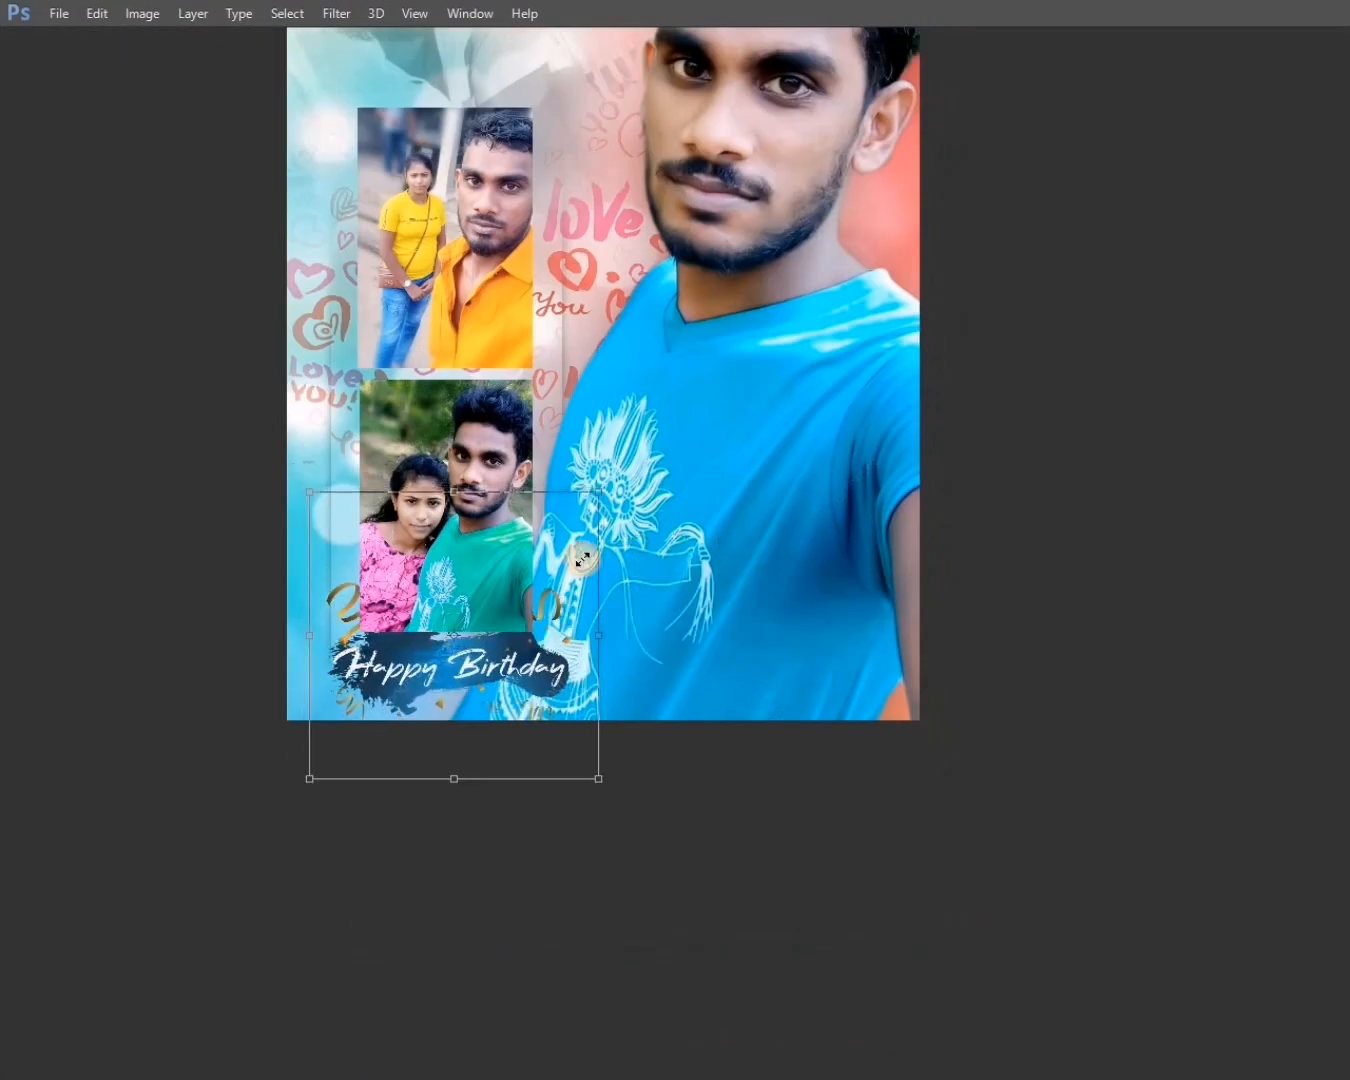
left_click_drag(597, 491, 549, 538)
left_click_drag(479, 668, 852, 685)
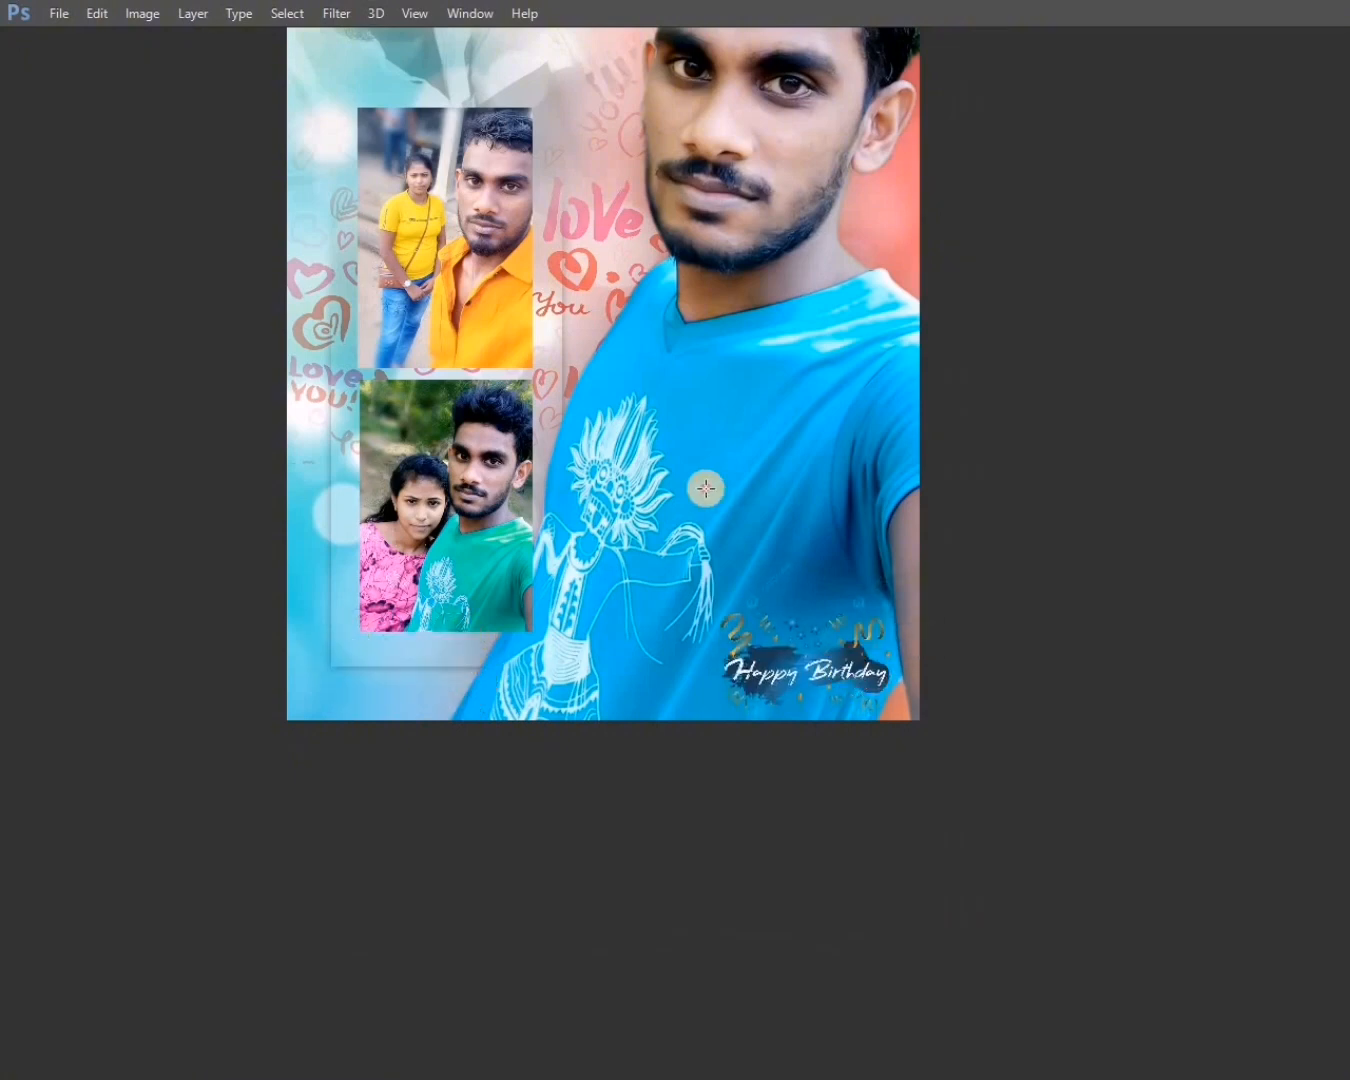
left_click_drag(893, 588, 920, 567)
key("Return")
Try the banner above the small photos, place it across the lower photo's bottom edge and fine-tune its size.
key("ctrl+minus")
left_click_drag(768, 623, 568, 222)
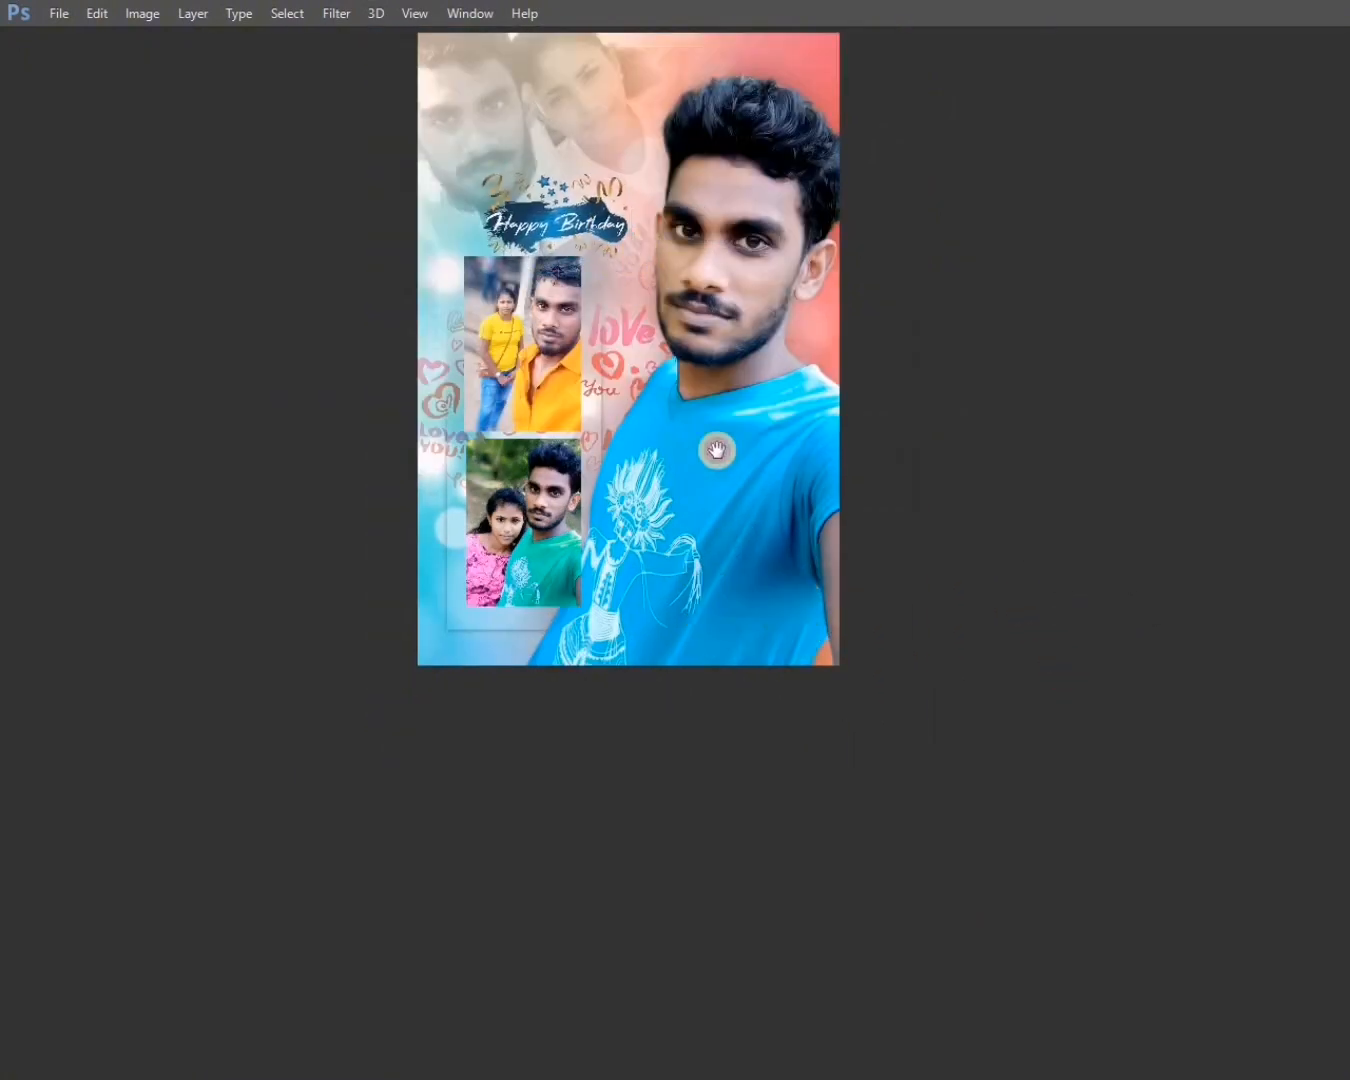
left_click_drag(717, 453, 800, 686)
left_click_drag(698, 452, 659, 702)
key("ctrl+plus")
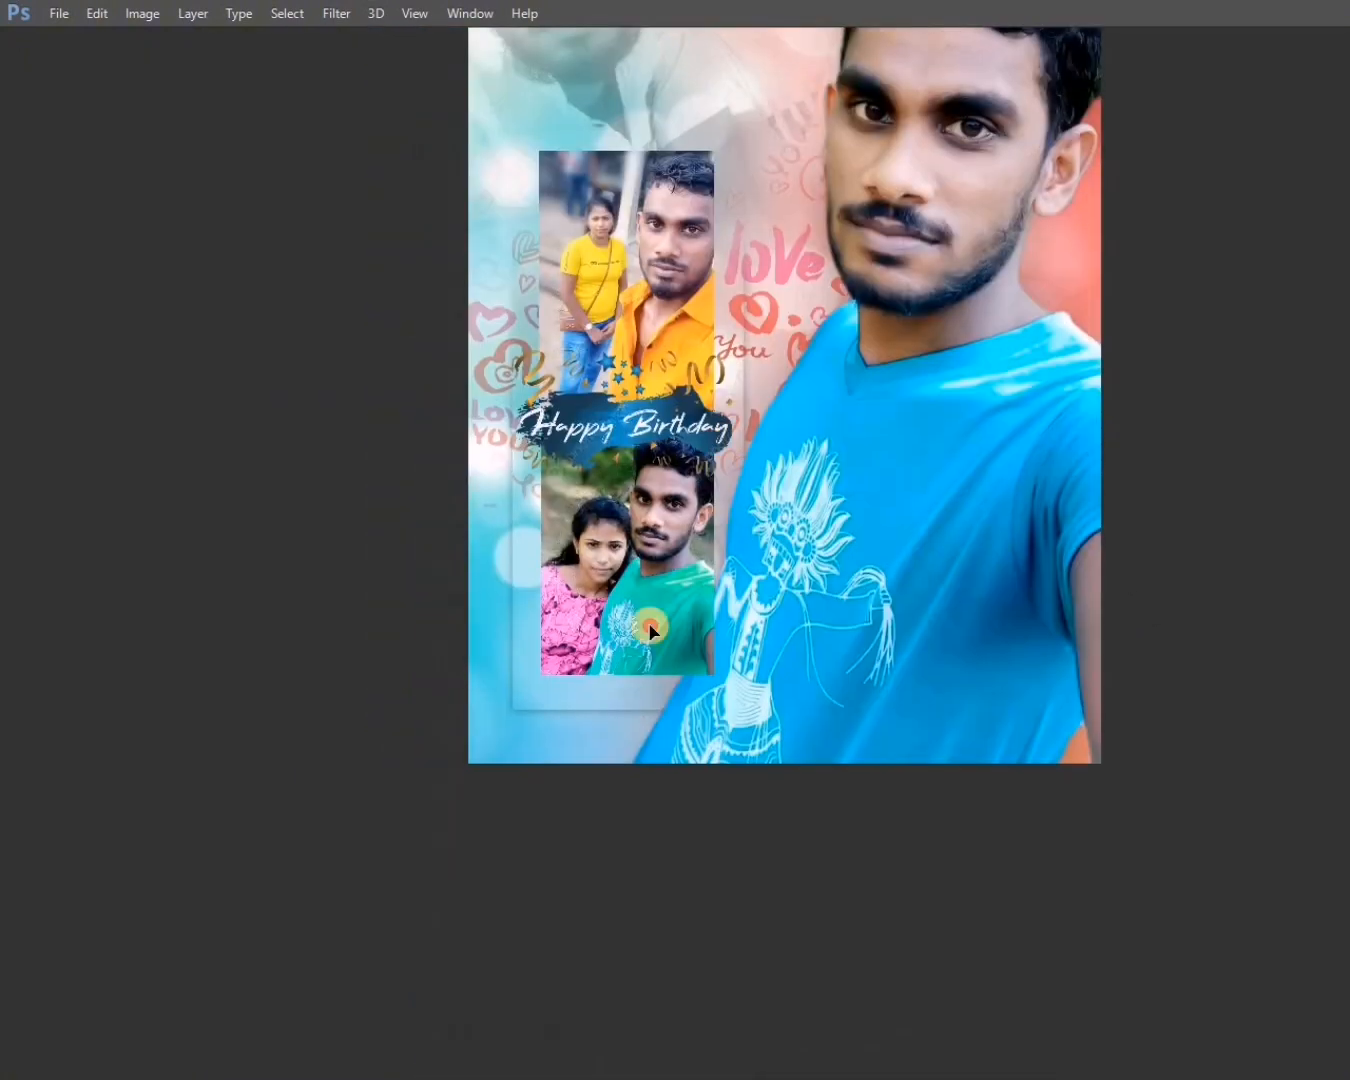
left_click_drag(701, 451, 669, 677)
left_click_drag(751, 607, 754, 601)
key("Return")
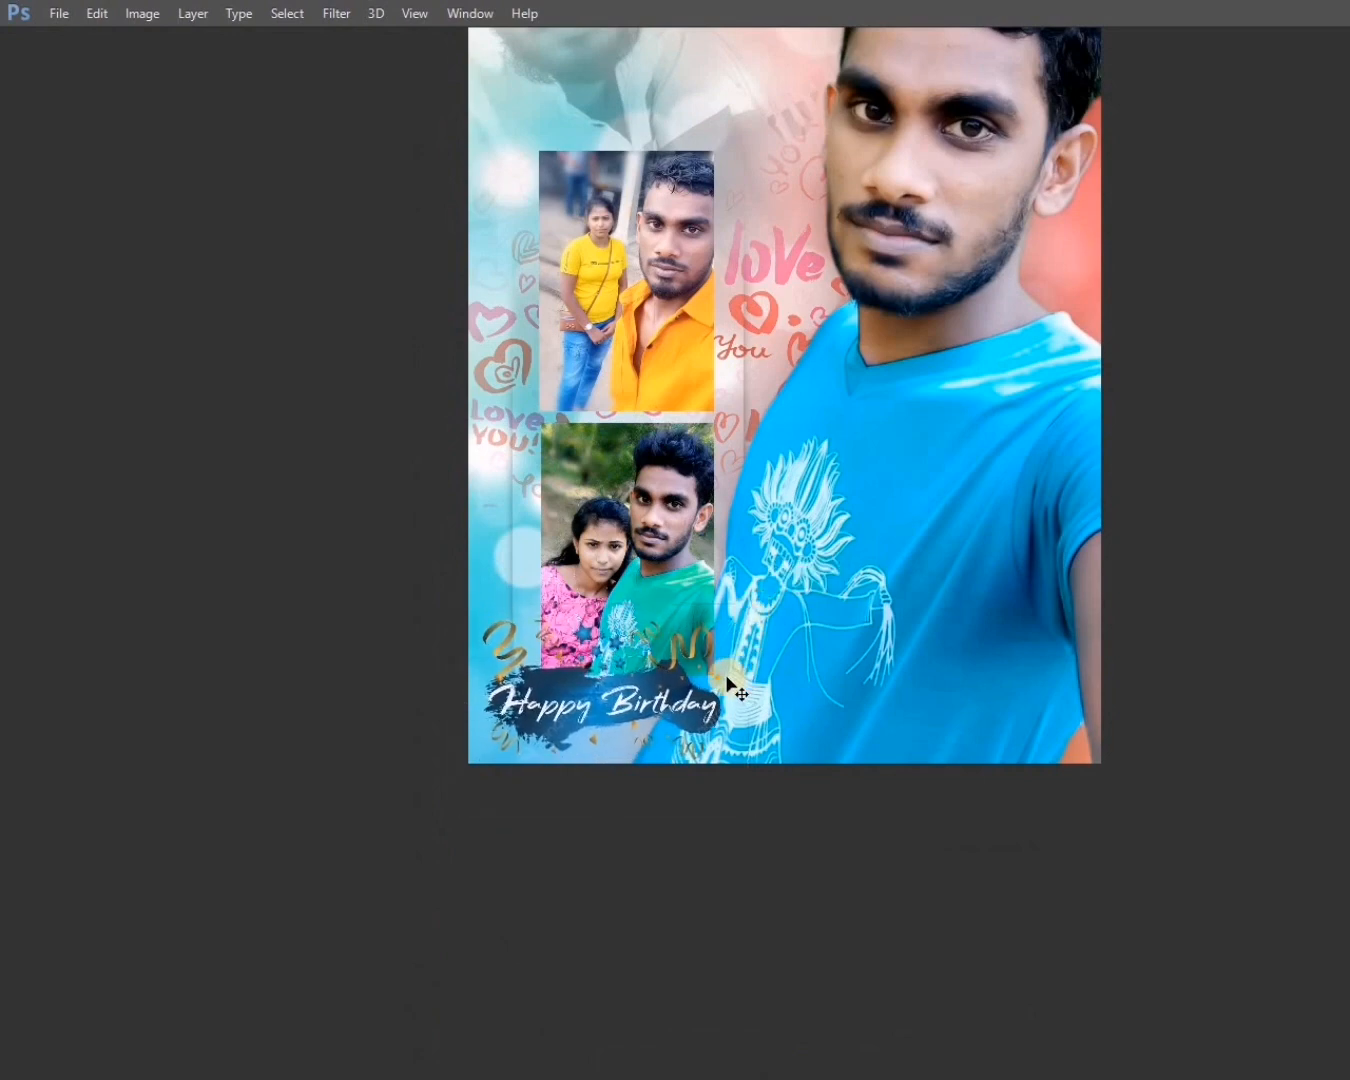
key("ctrl+minus")
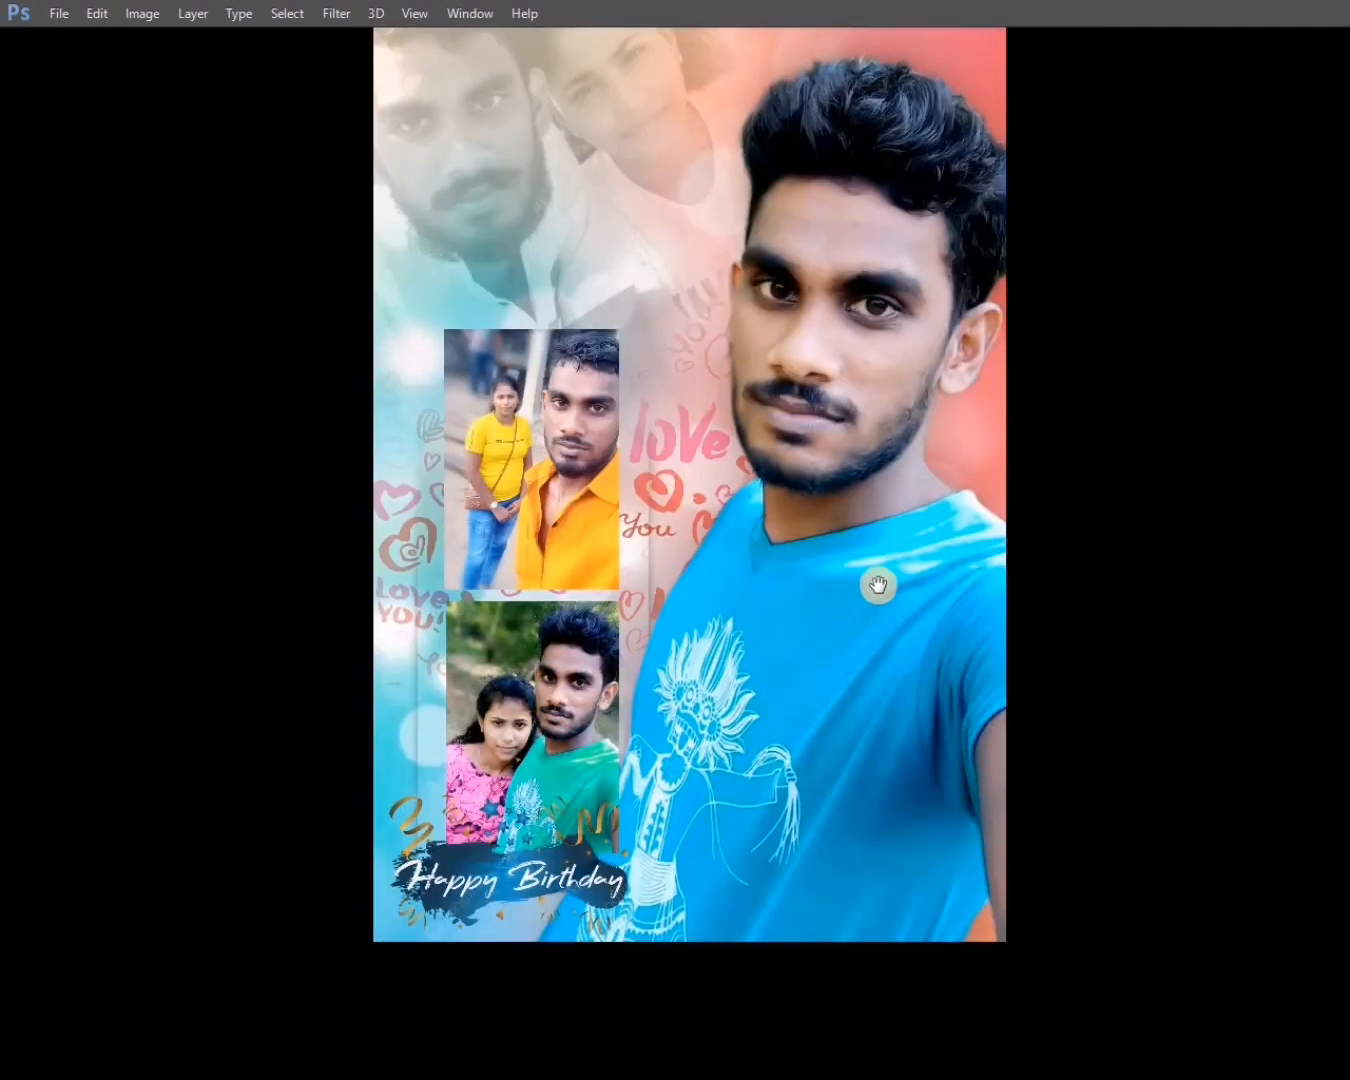
key("ctrl+t")
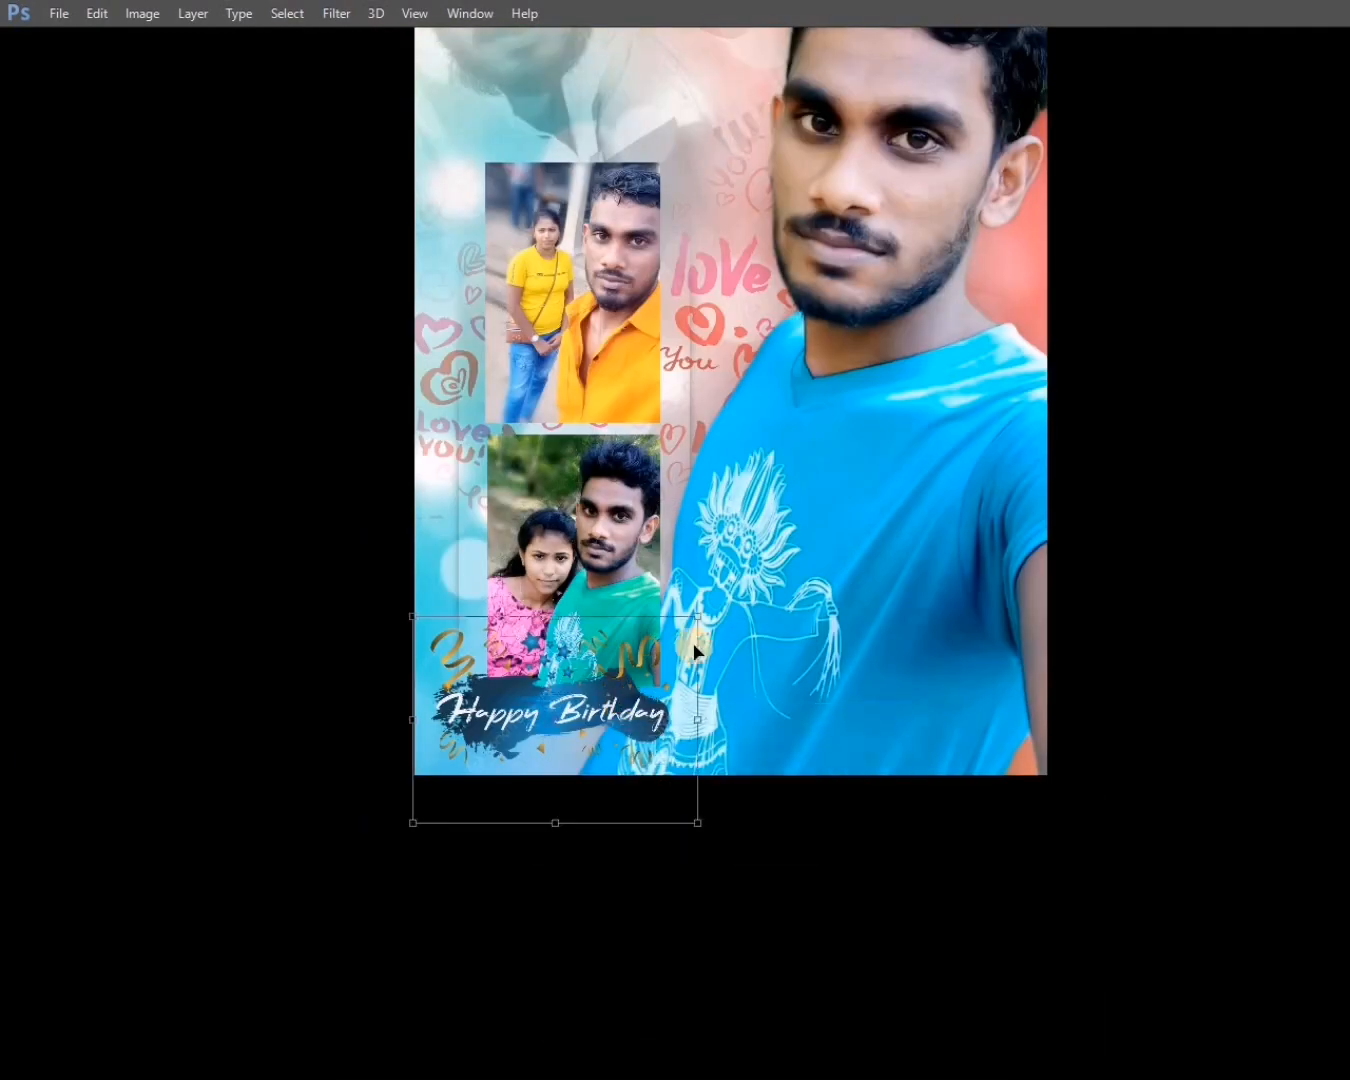
left_click_drag(703, 612, 717, 625)
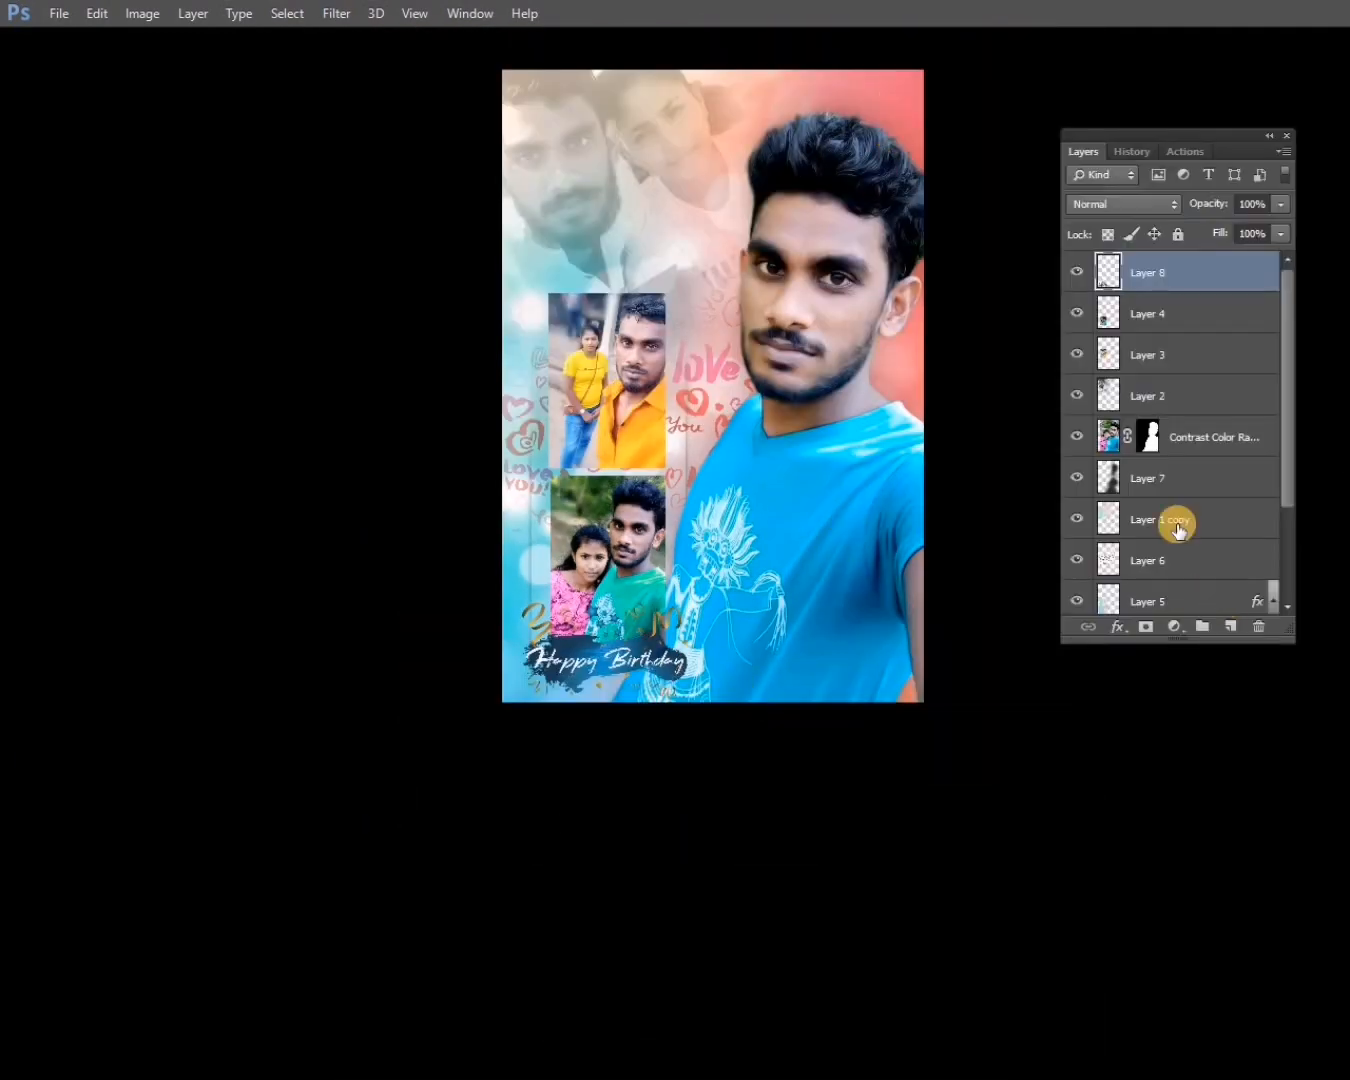
Shift the hue of the faded background copy along the collage's bottom so it turns light blue below the shirt.
left_click(1166, 570)
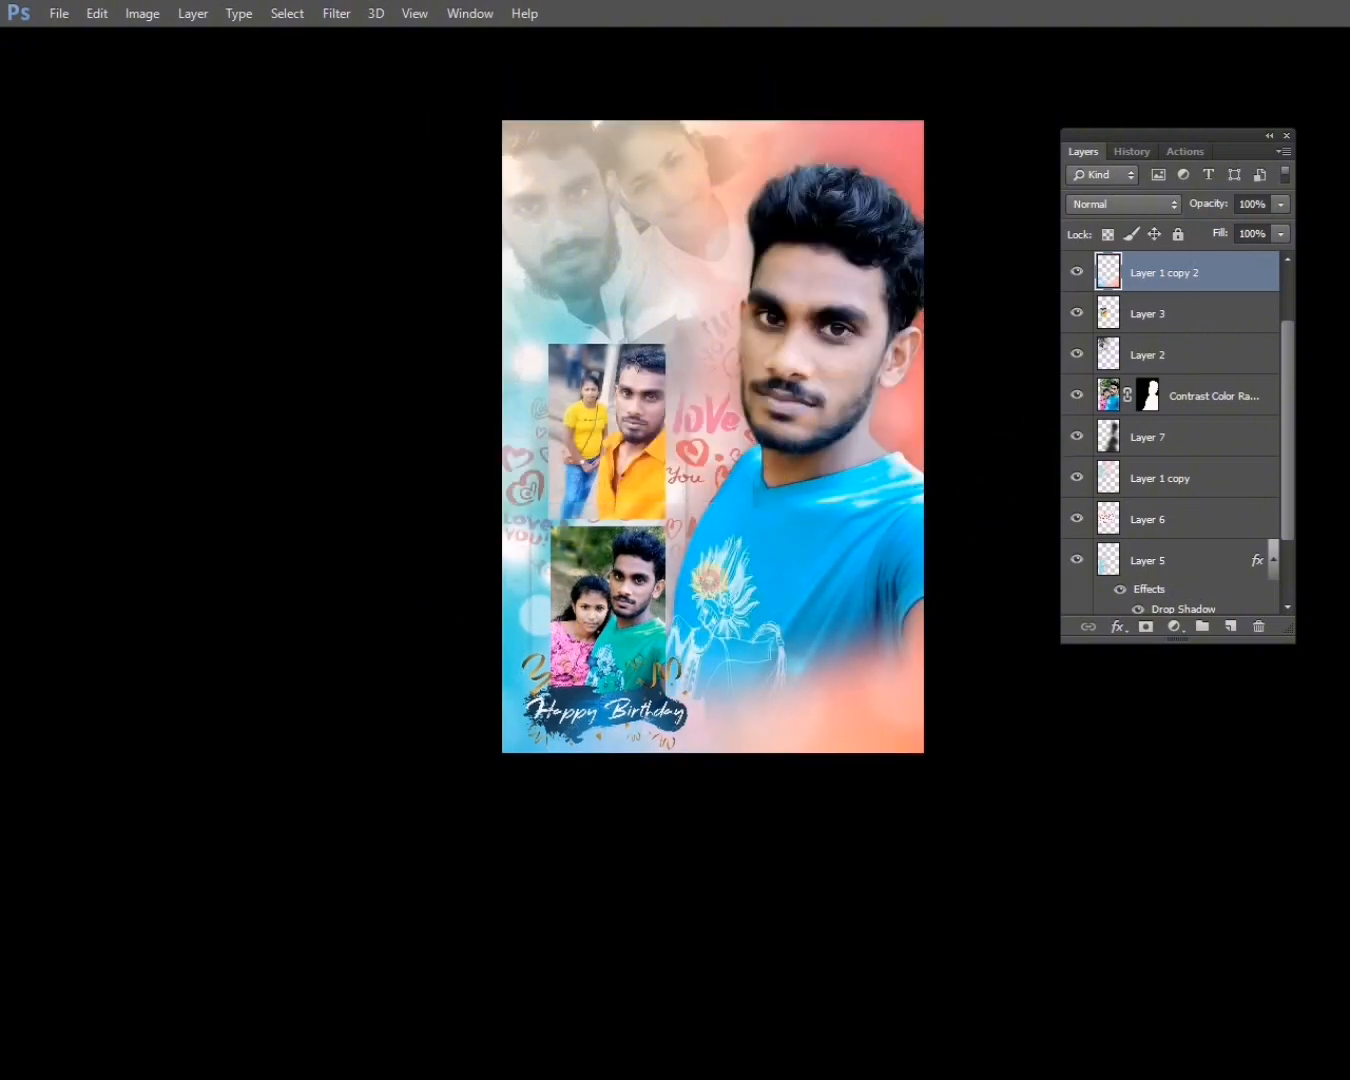
key("ctrl+u")
key("Return")
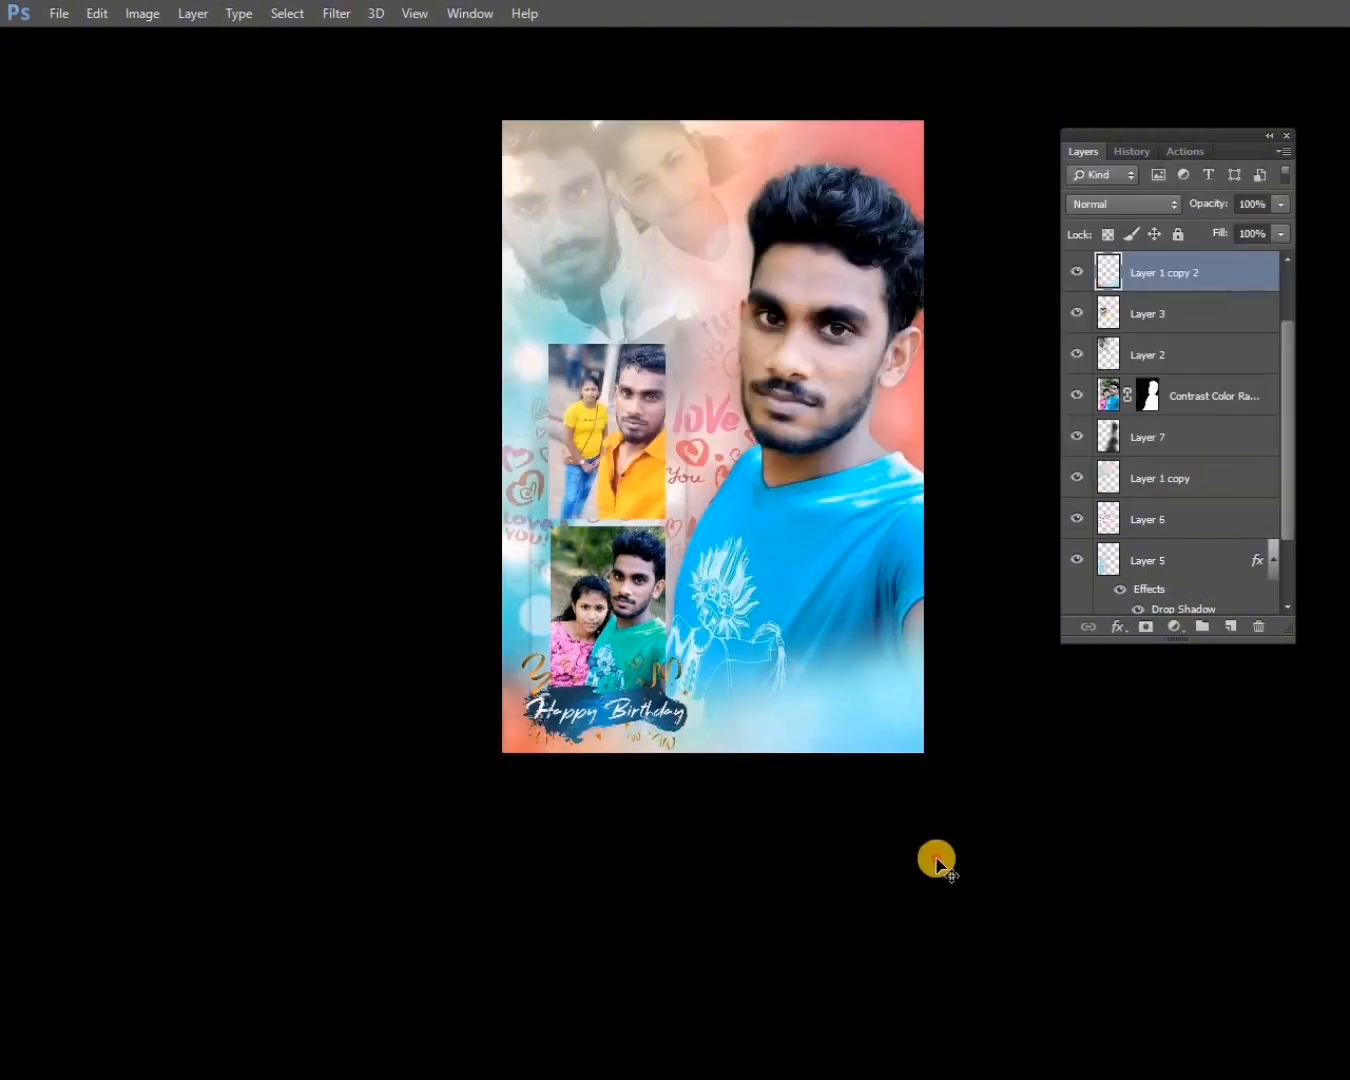